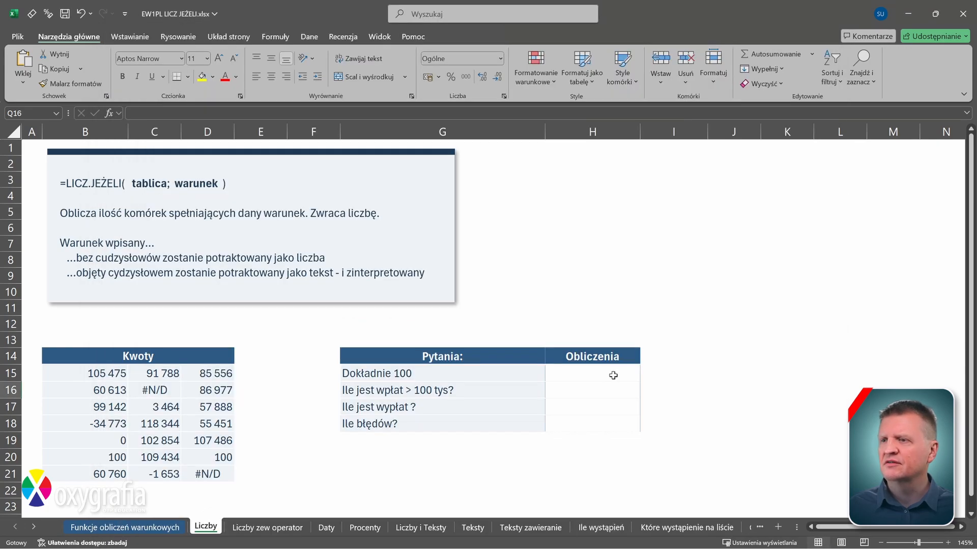
# In H15, enter a LICZ.JEŻELI formula counting the cells in B15:D21 that equal exactly 100
pyautogui.click(613, 375)
pyautogui.write('=licz.j')
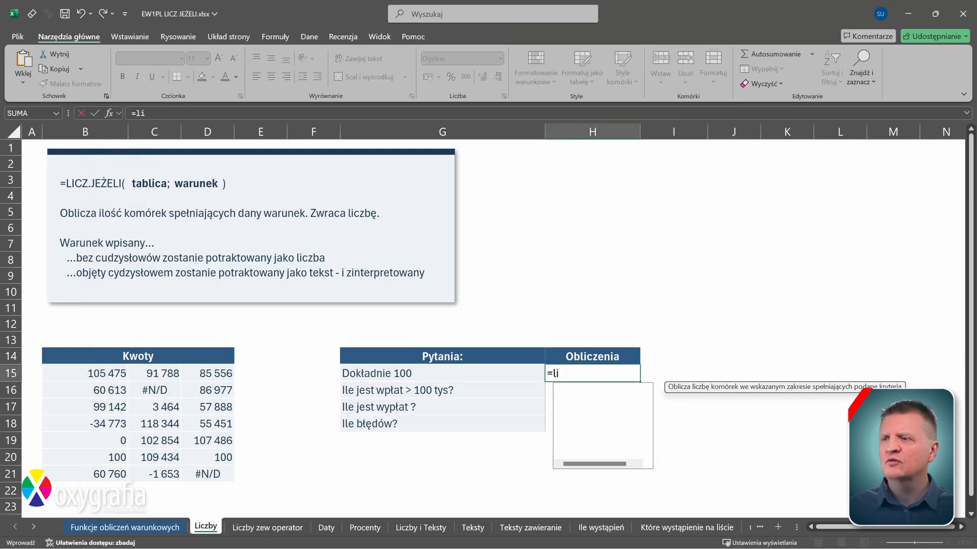
pyautogui.press('Tab')
pyautogui.click(101, 374)
pyautogui.moveTo(102, 376); pyautogui.dragTo(216, 477)
pyautogui.write(';100)')
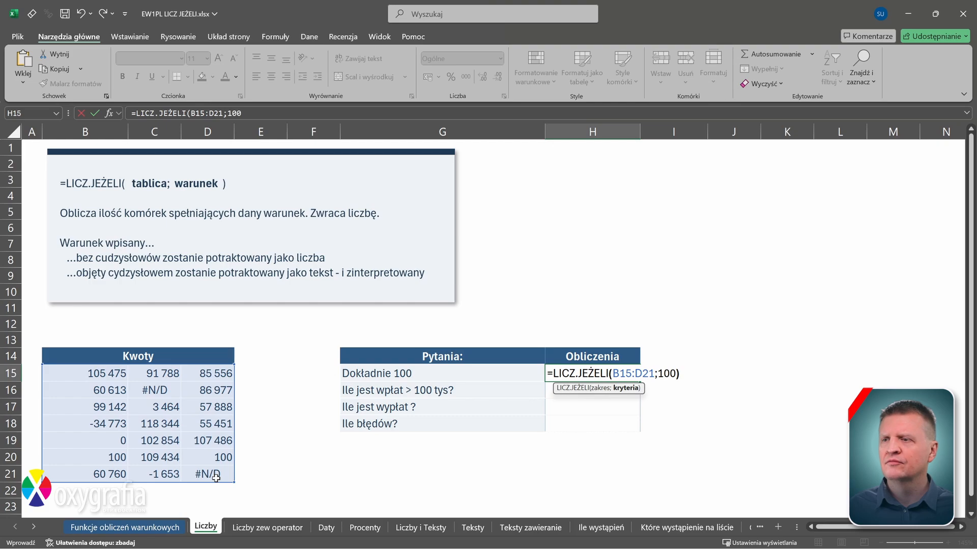
pyautogui.press('Return')
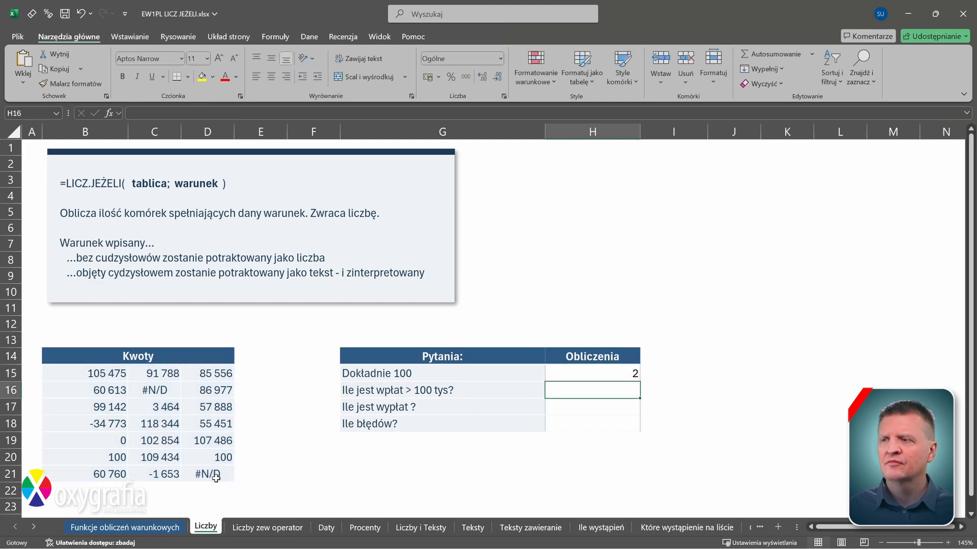
# In H16, enter a LICZ.JEŻELI formula over B15:D21 with the quoted criterion ">100"
pyautogui.write('=licz')
pyautogui.press('Tab')
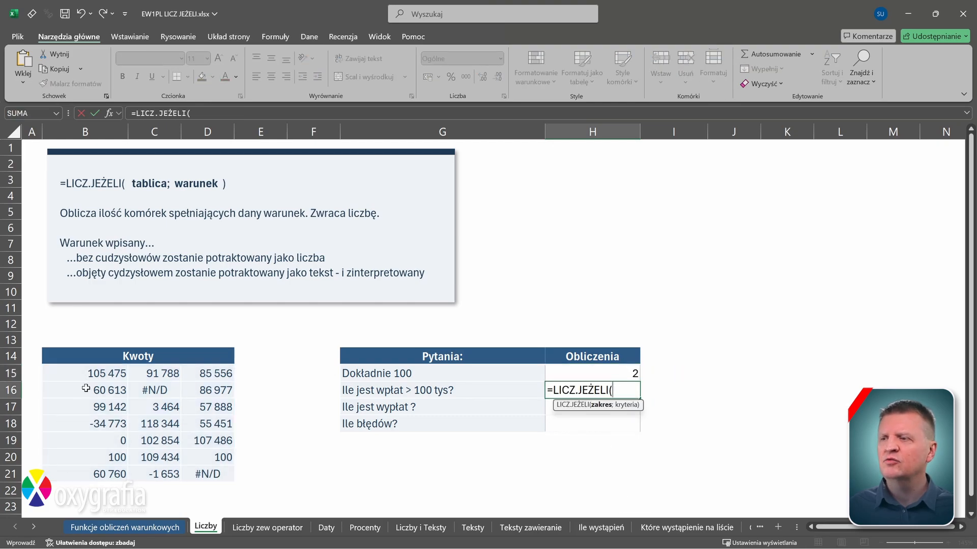
pyautogui.moveTo(91, 375); pyautogui.dragTo(203, 471)
pyautogui.write(';>100 )')
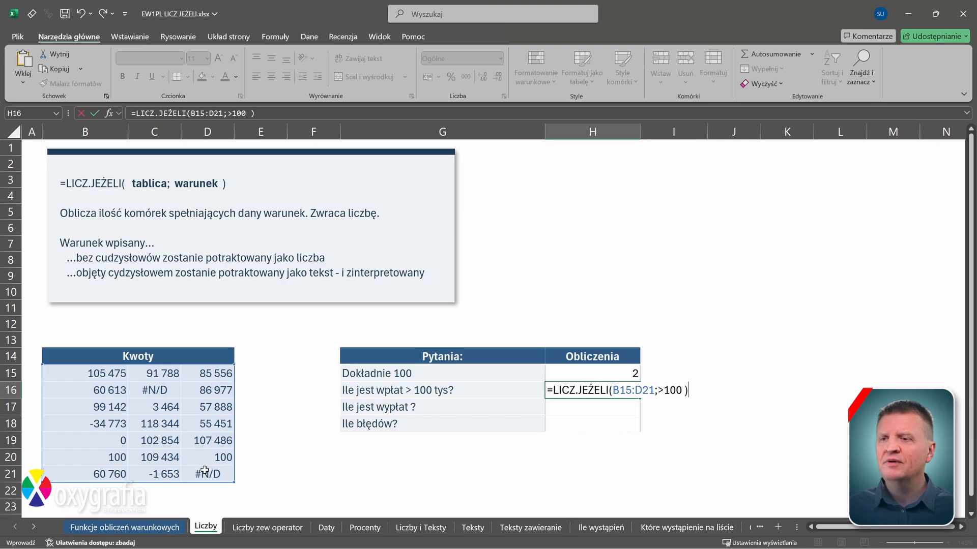
pyautogui.click(658, 390)
pyautogui.write('"')
pyautogui.press('Right')
pyautogui.press('Right')
pyautogui.press('Right')
pyautogui.press('Right')
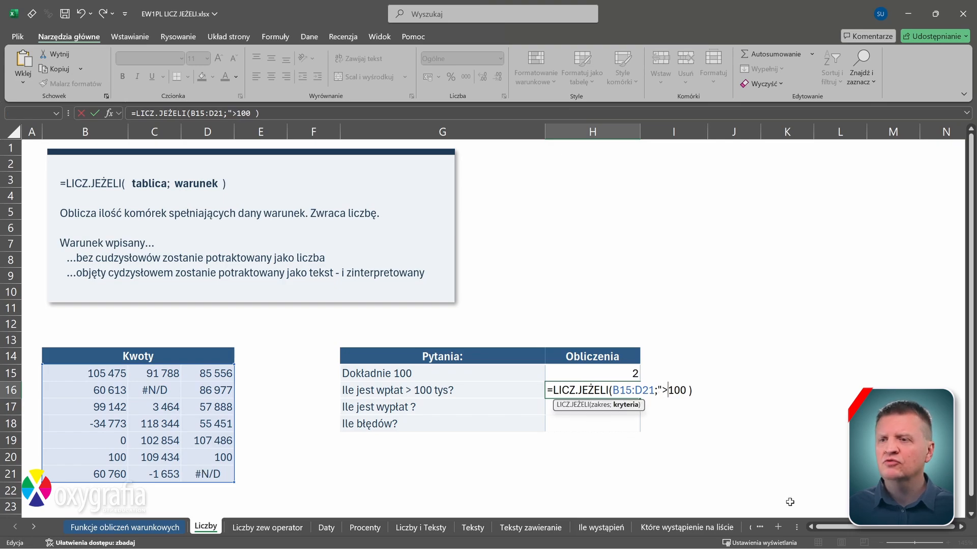
pyautogui.write('"')
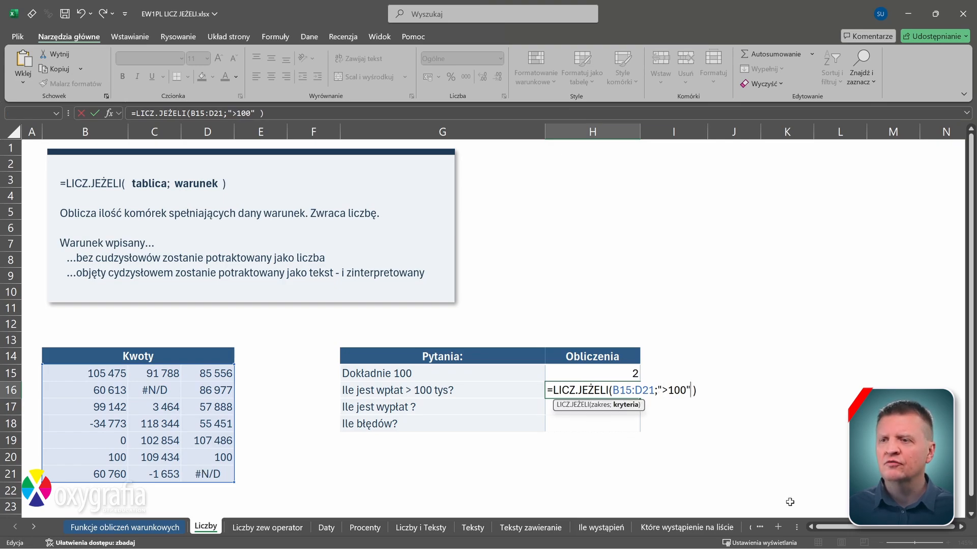
pyautogui.press('Return')
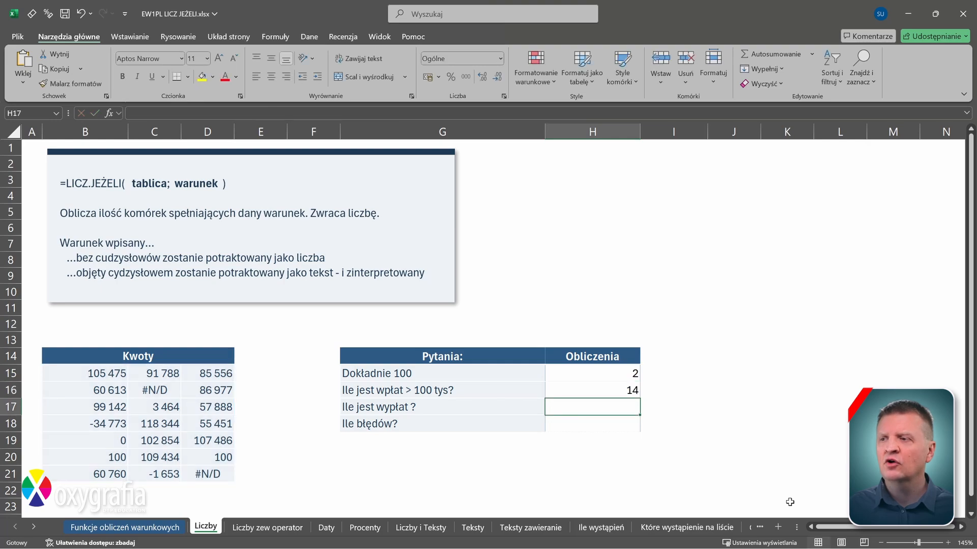
# In H17, count the withdrawals with a LICZ.JEŻELI formula over B15:D21 using the criterion "<0"
pyautogui.write('=licz')
pyautogui.press('Tab')
pyautogui.moveTo(102, 374); pyautogui.dragTo(203, 474)
pyautogui.write(';"<0"')
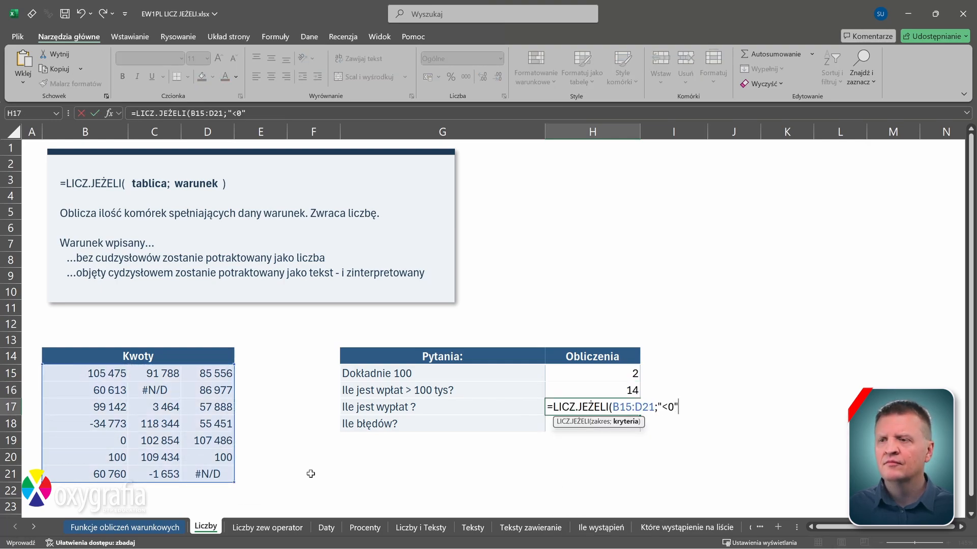
pyautogui.write(')')
pyautogui.press('Return')
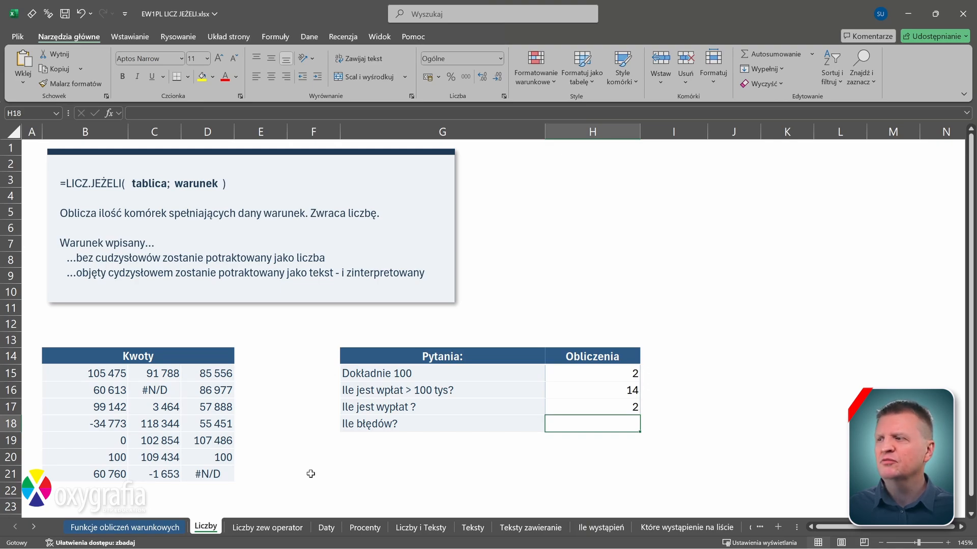
# In H18, count the errors with a LICZ.JEŻELI formula over B15:D21 using the unquoted criterion #N/D
pyautogui.write('=licz')
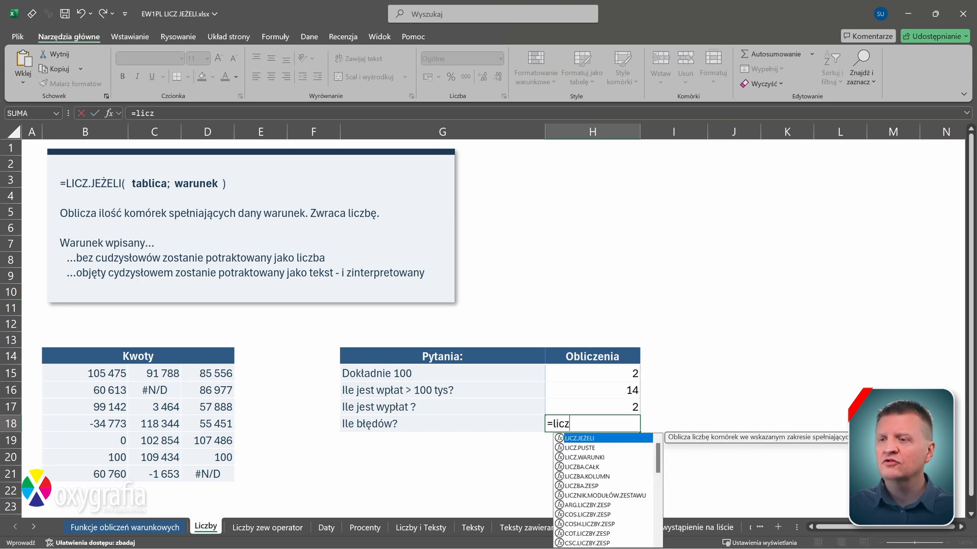
pyautogui.press('Tab')
pyautogui.moveTo(76, 373); pyautogui.dragTo(224, 474)
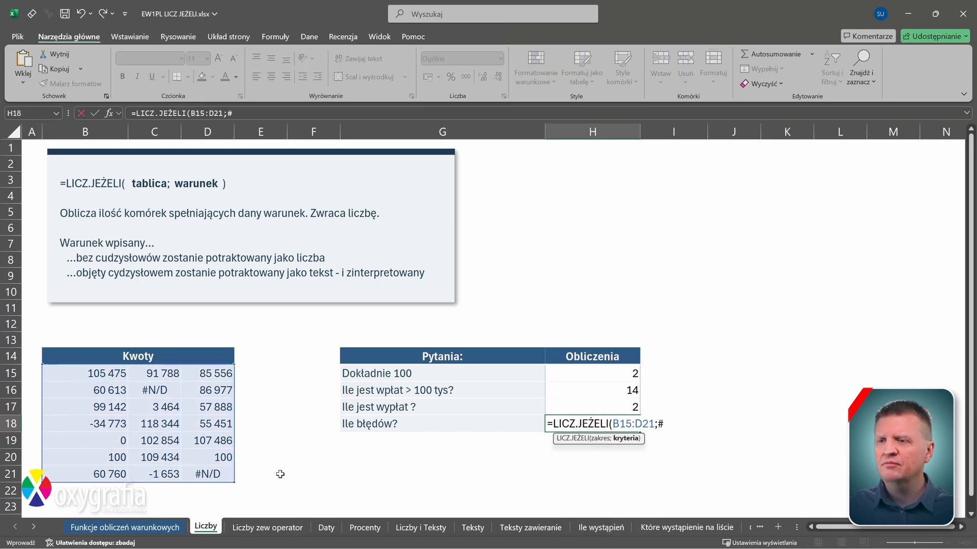
pyautogui.write(';#N/D)')
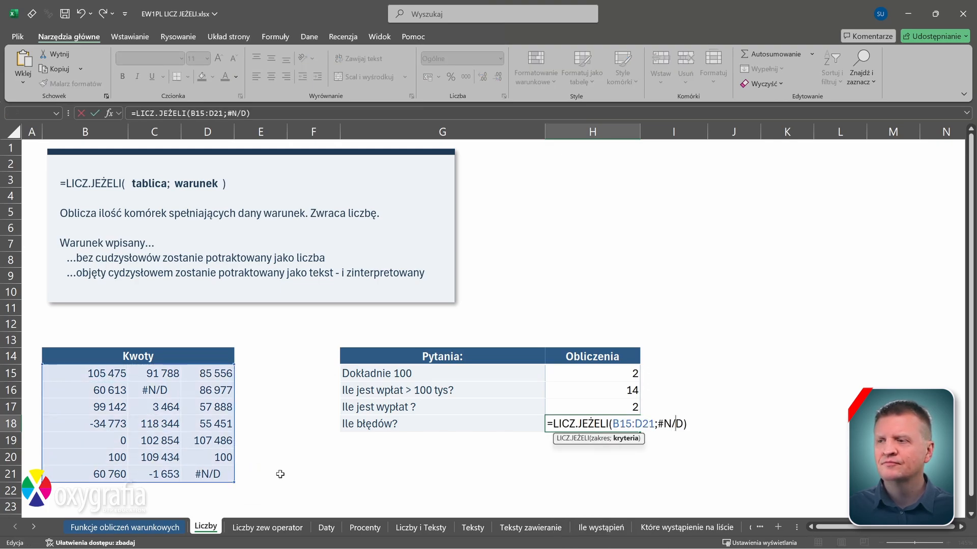
pyautogui.press('Return')
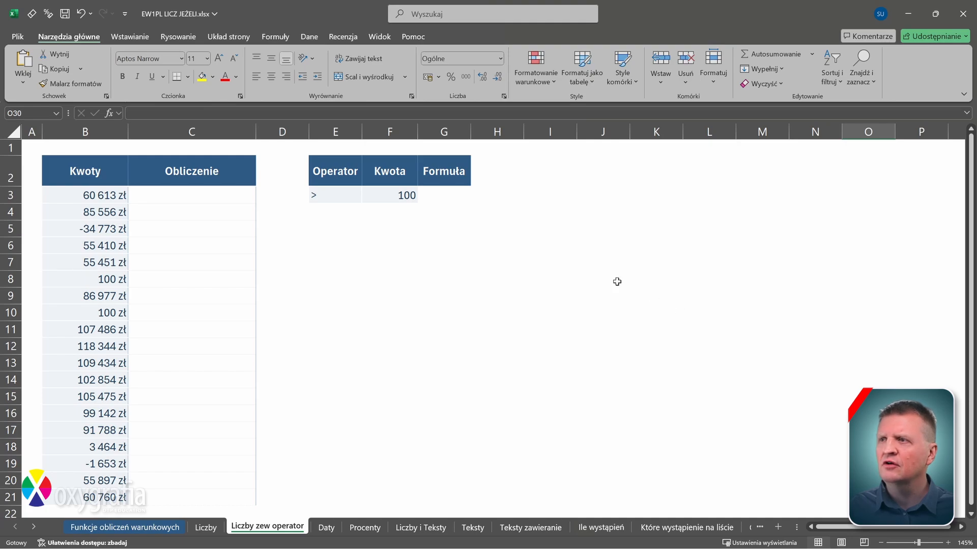
# In G3, enter a LICZ.JEŻELI formula over B3:B21 whose criterion joins the operator and amount cells as E3&F3
pyautogui.click(458, 201)
pyautogui.write('=licz')
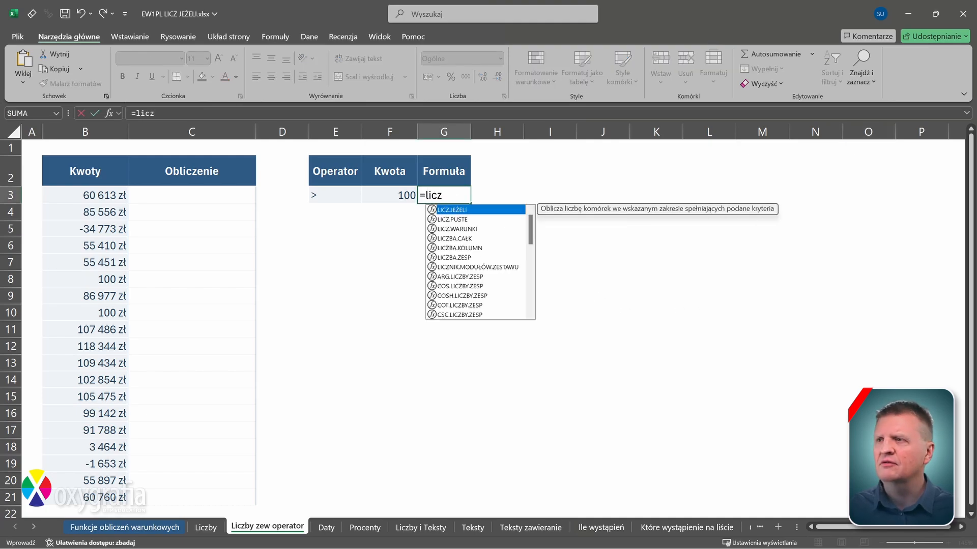
pyautogui.doubleClick(453, 210)
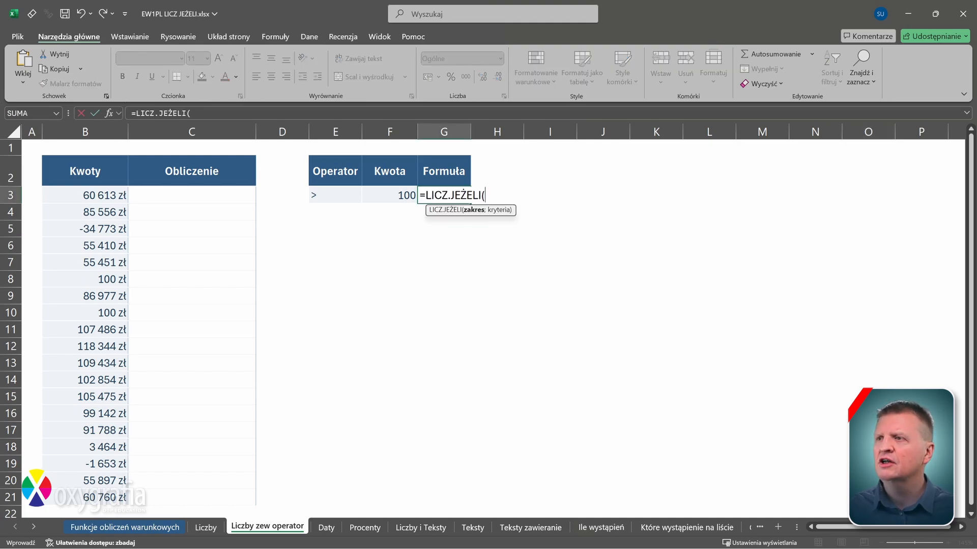
pyautogui.click(127, 192)
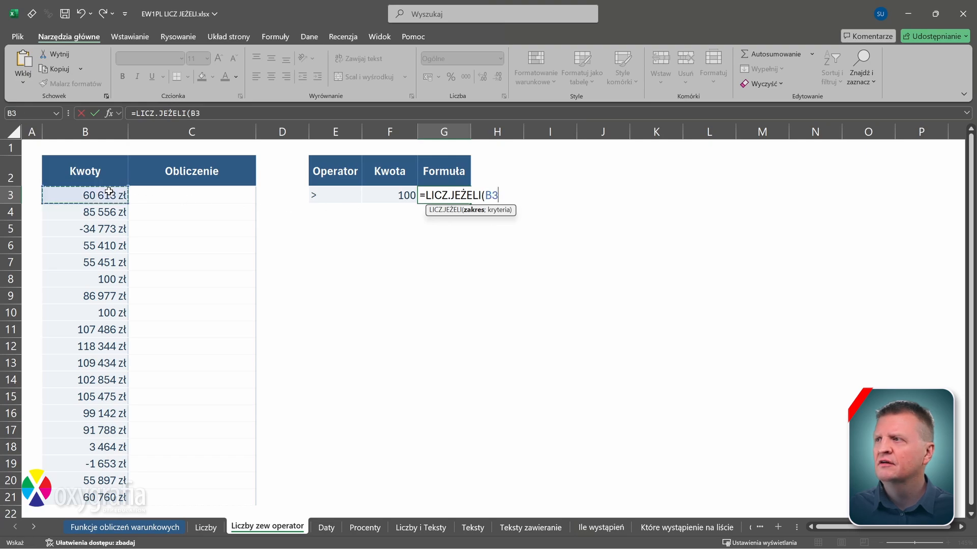
pyautogui.hotkey('ctrl', 'shift', 'Down')
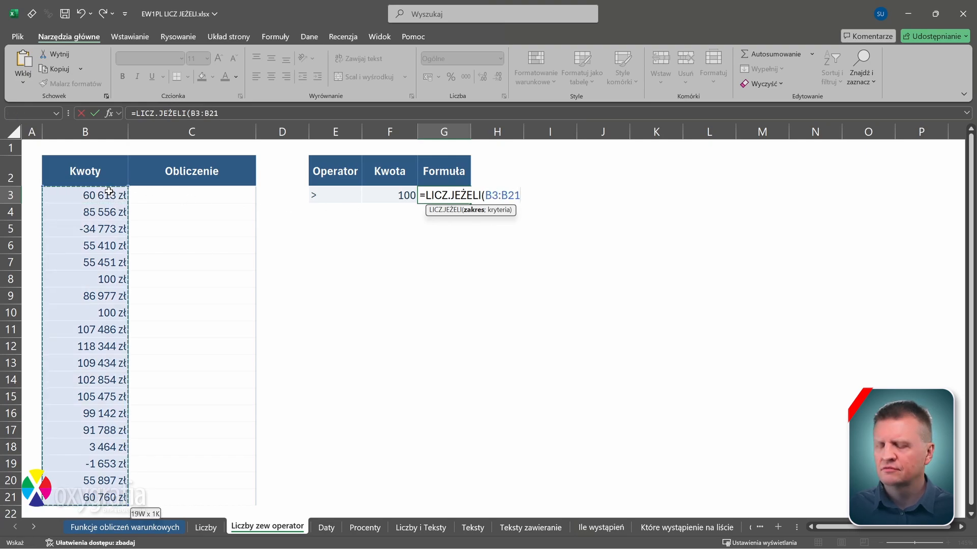
pyautogui.write(';')
pyautogui.click(327, 195)
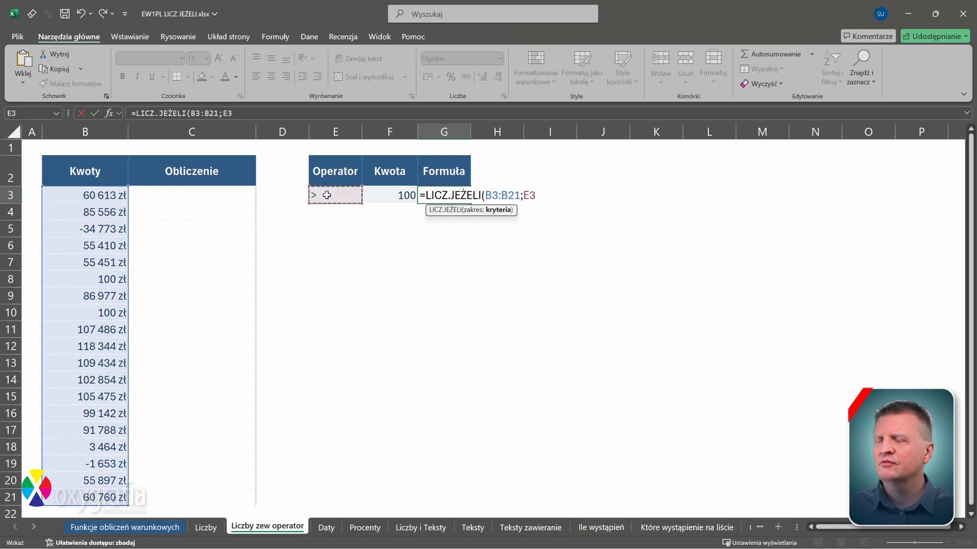
pyautogui.write('&')
pyautogui.click(400, 196)
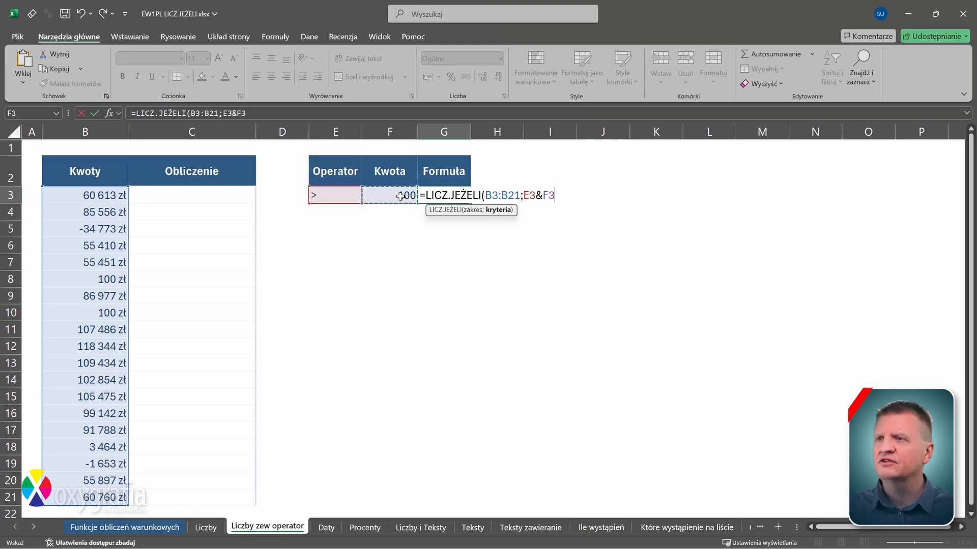
pyautogui.write(')')
pyautogui.press('Return')
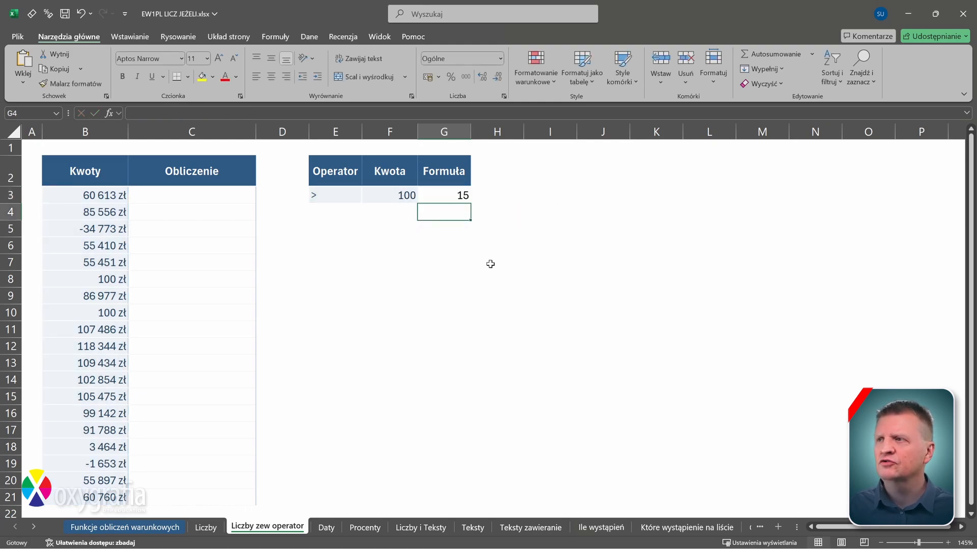
# Set the operator in E3 to <=
pyautogui.click(343, 199)
pyautogui.write('<=')
pyautogui.press('Return')
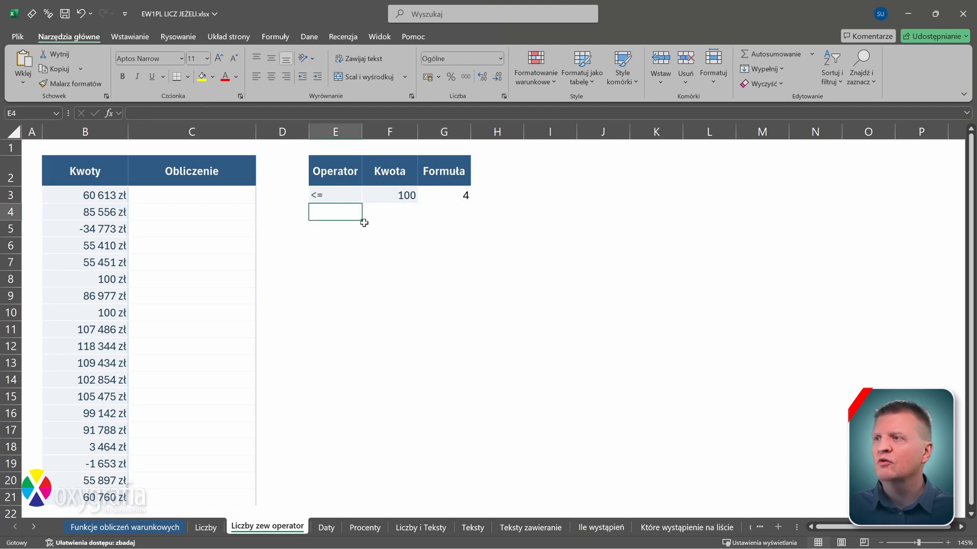
# Set the operator in E3 to < and the amount in F3 to 0
pyautogui.click(349, 197)
pyautogui.write('<')
pyautogui.press('Tab')
pyautogui.write('0')
pyautogui.press('Tab')
pyautogui.click(585, 388)
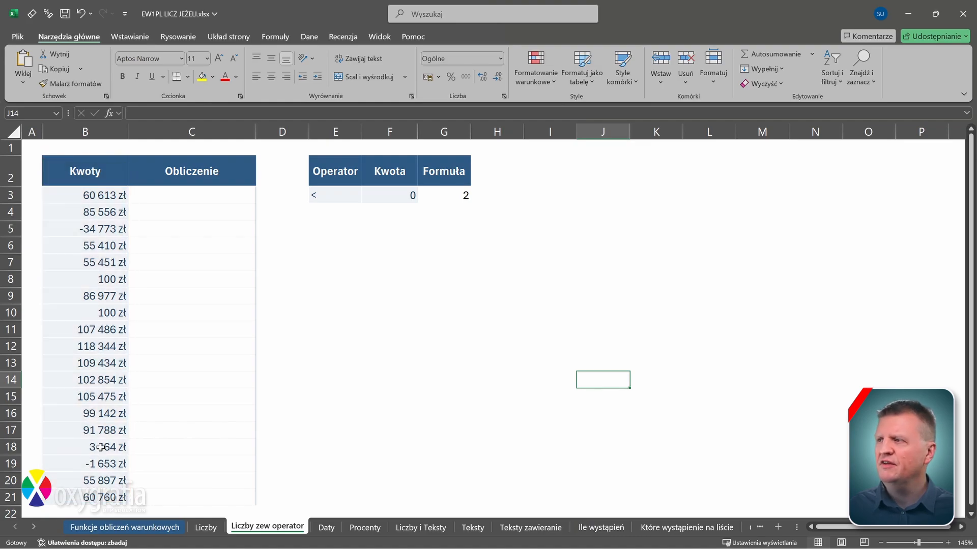
# Start a LICZ.JEŻELI formula in C3 with the row-locked range B$3:B$21
pyautogui.click(181, 200)
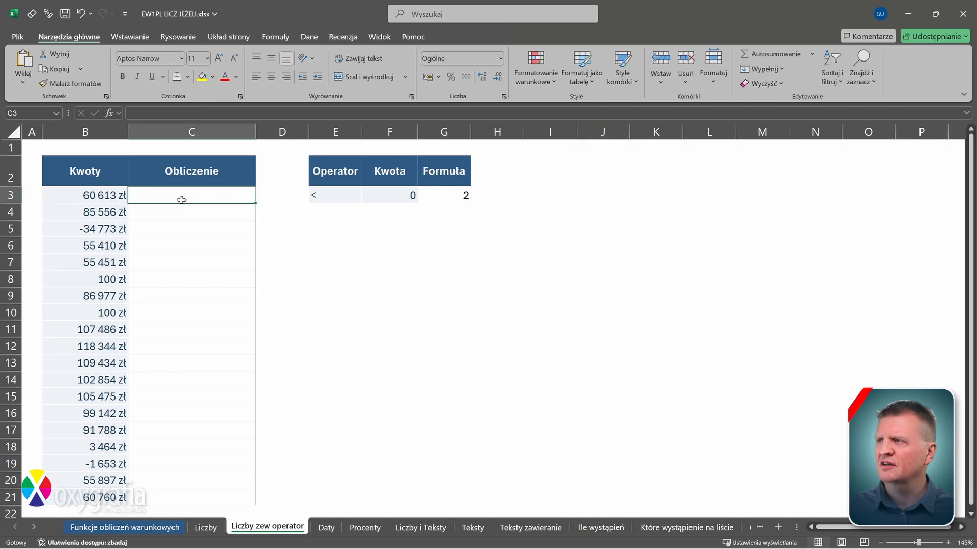
pyautogui.write('=LICZ')
pyautogui.press('Tab')
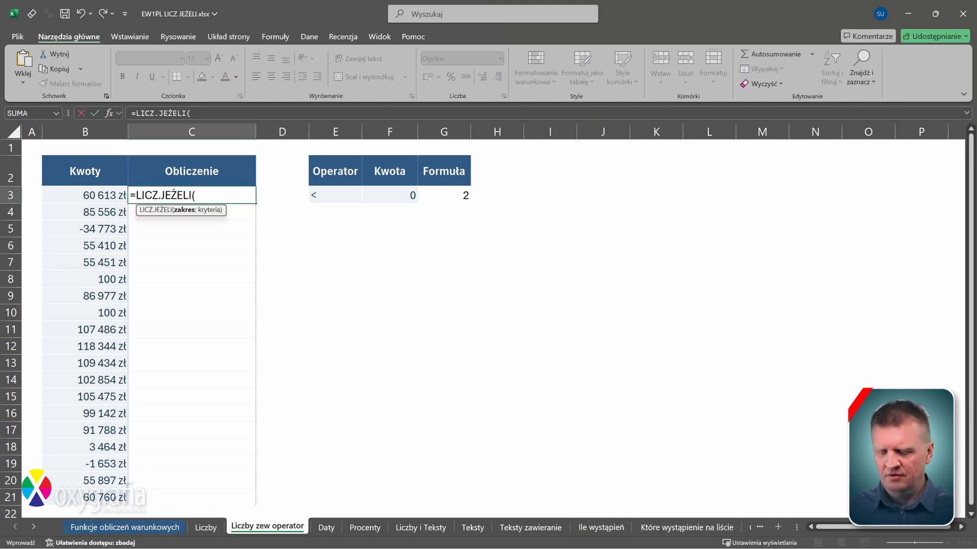
pyautogui.click(105, 198)
pyautogui.hotkey('ctrl', 'shift', 'Down')
pyautogui.press('F4')
pyautogui.press('F4')
pyautogui.write(';')
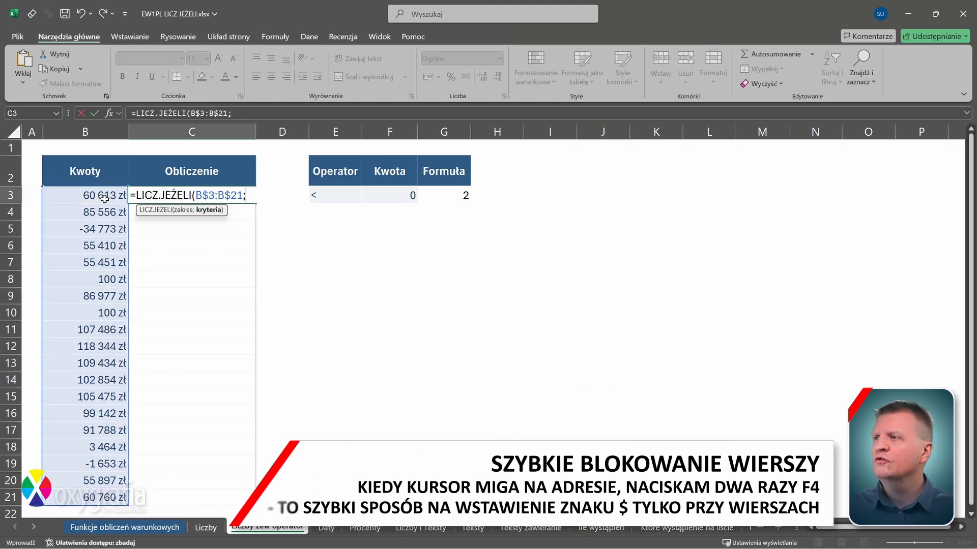
# Complete the C3 formula with the criterion E$3&B3, locking only the operator cell's row
pyautogui.click(326, 194)
pyautogui.press('F4')
pyautogui.press('F4')
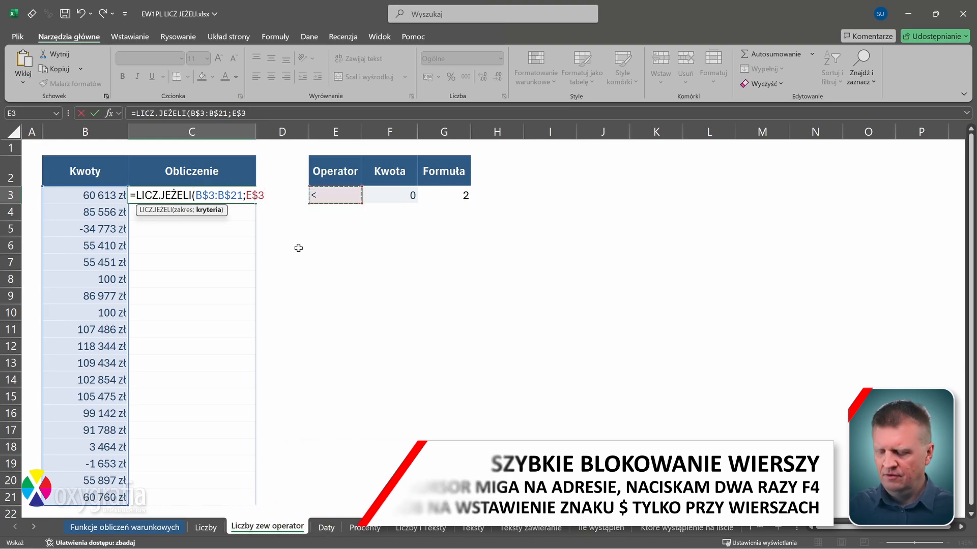
pyautogui.write('&')
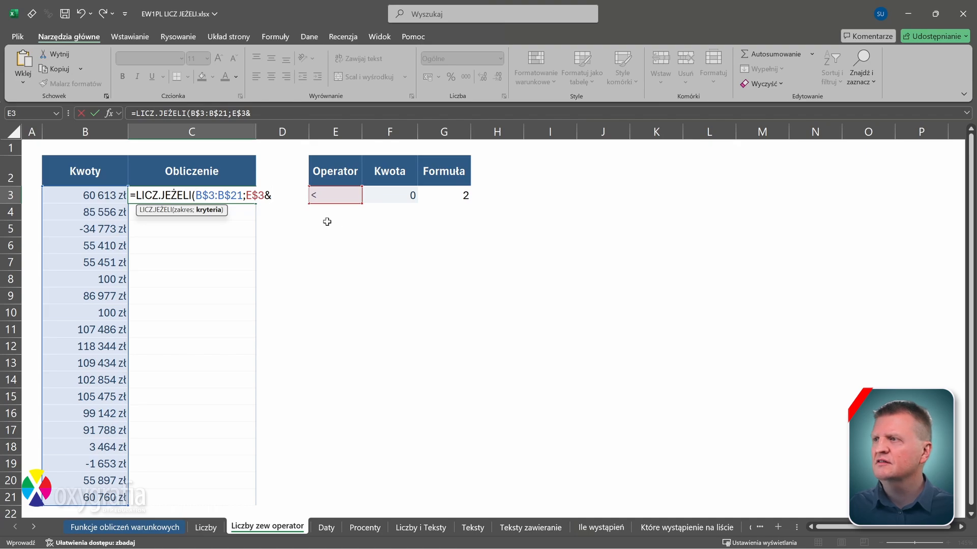
pyautogui.click(109, 194)
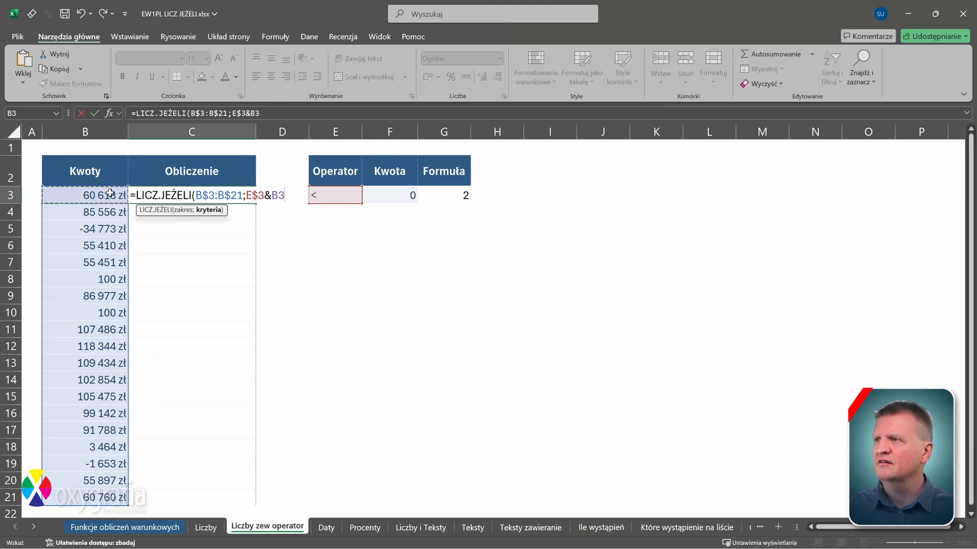
pyautogui.write(')')
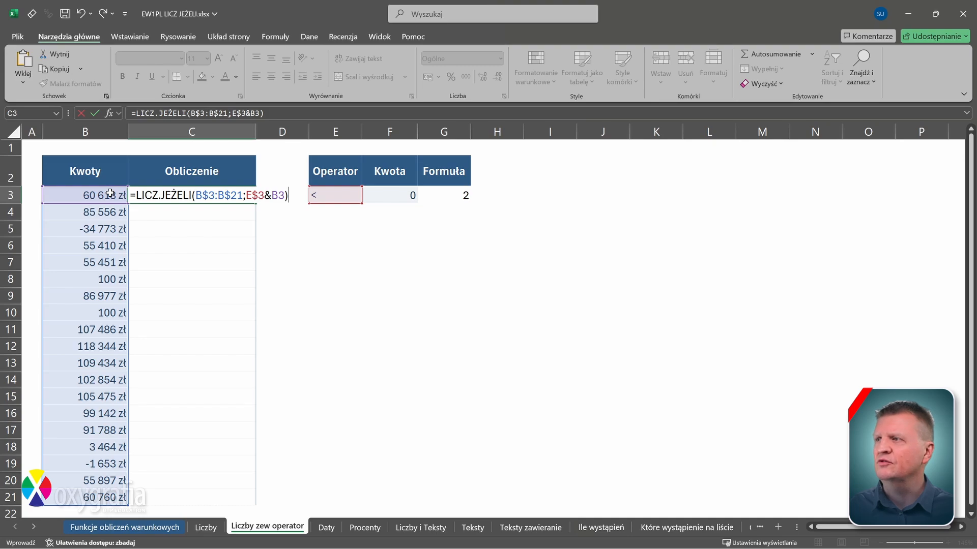
pyautogui.press('Return')
# Fill the C3 formula down the Obliczenie column to row 21
pyautogui.click(219, 199)
pyautogui.doubleClick(255, 203)
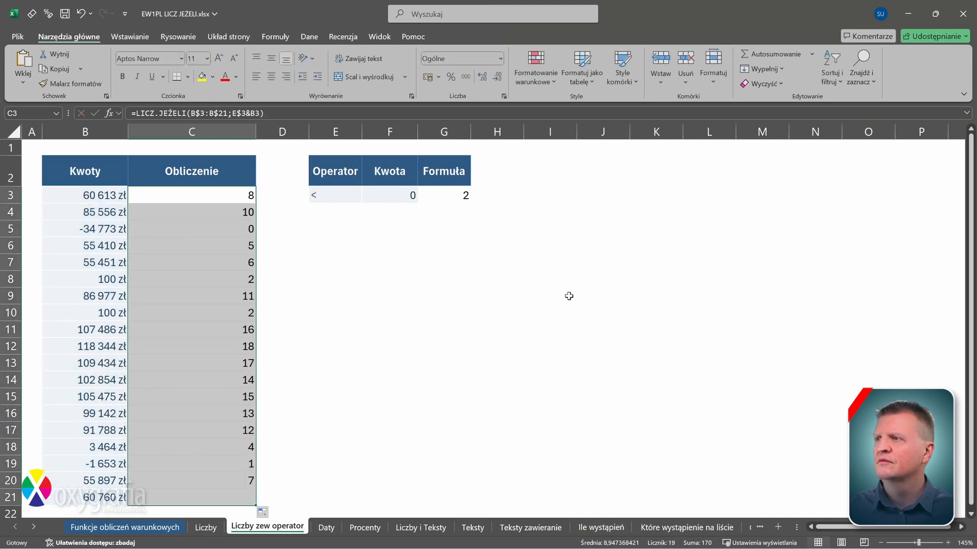
pyautogui.click(569, 296)
# Inspect the formula in C3, its copies in C5 and C10, and the operator cell E3
pyautogui.click(244, 195)
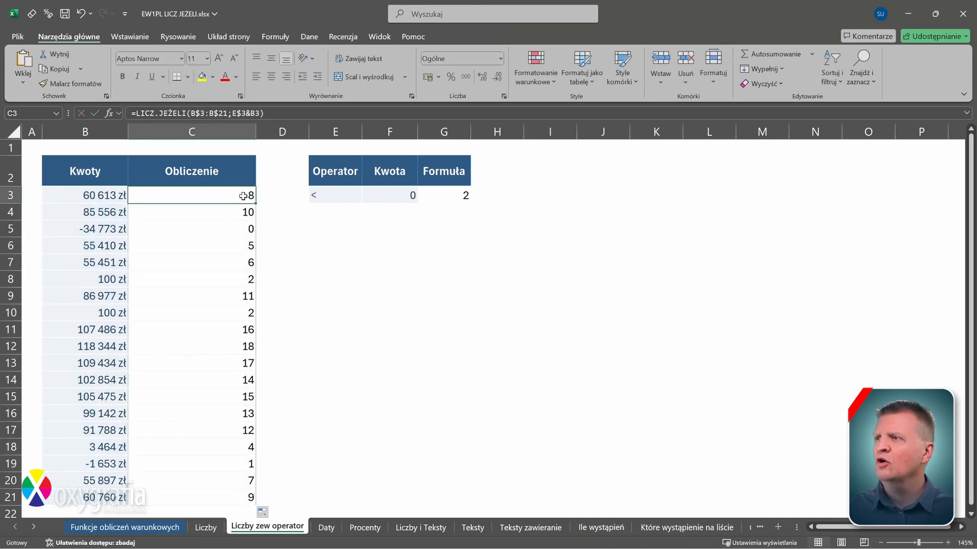
pyautogui.doubleClick(243, 195)
pyautogui.press('Escape')
pyautogui.click(244, 232)
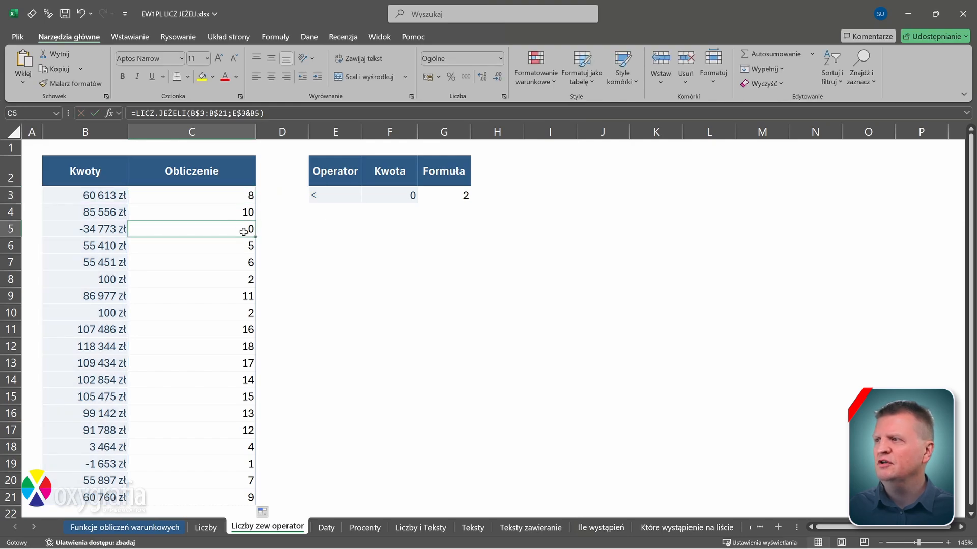
pyautogui.click(245, 311)
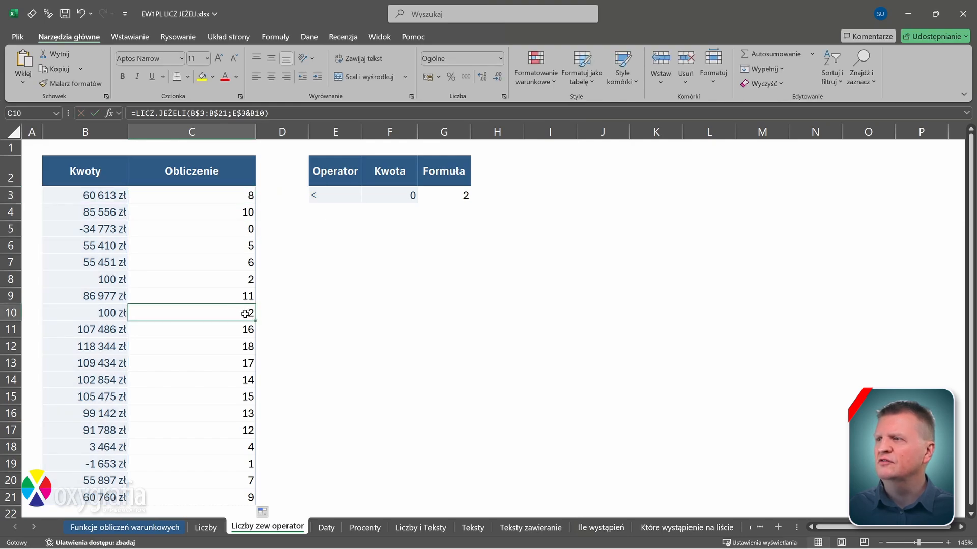
pyautogui.click(332, 199)
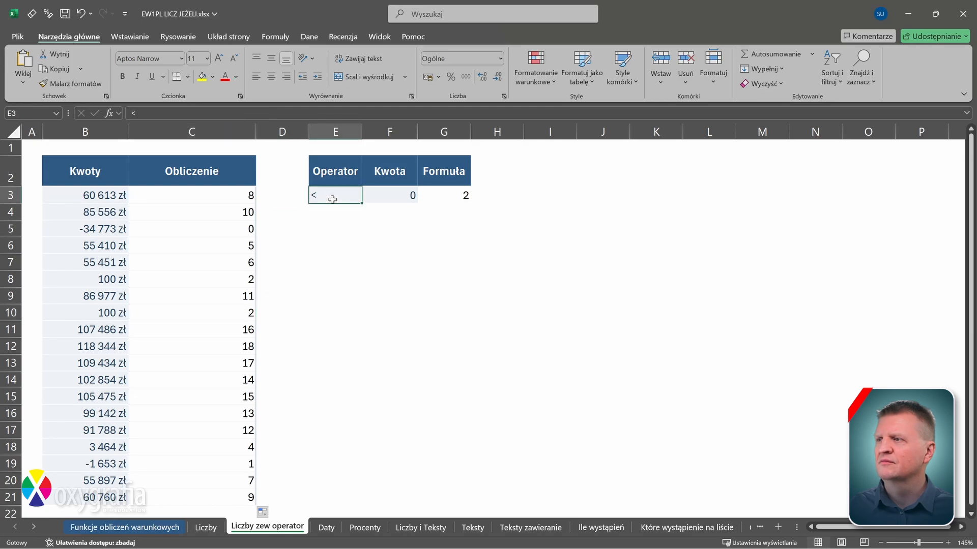
# Try > and = in turn as the comparison operator in cell E3
pyautogui.write('>')
pyautogui.click(502, 348)
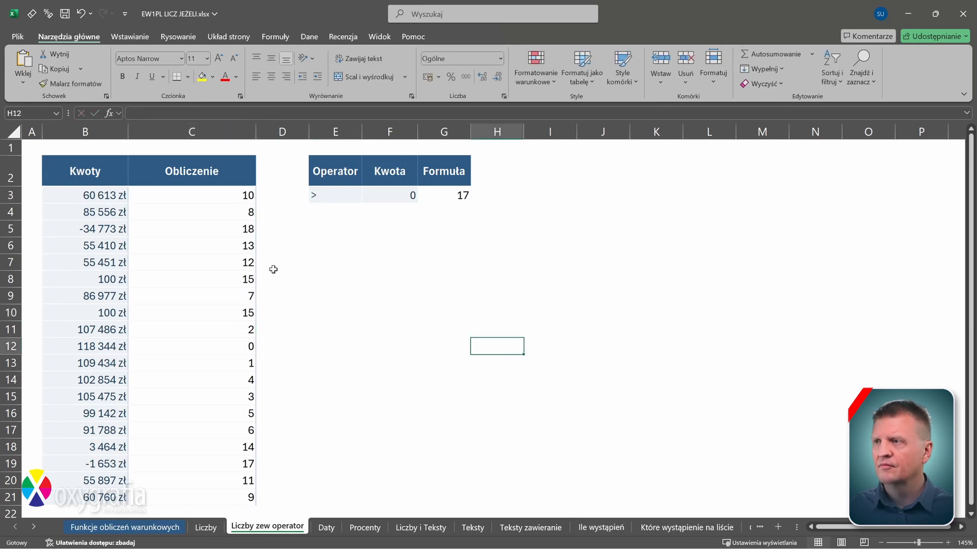
pyautogui.click(325, 202)
pyautogui.write('=')
pyautogui.press('Return')
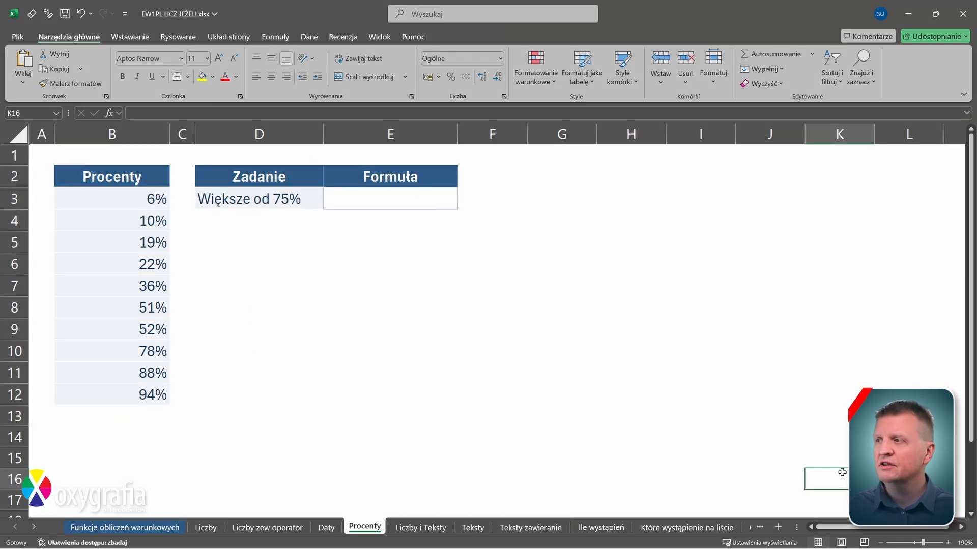
# On the Procenty sheet, enter =LICZ.JEŻELI(B3:B12;">75%") in E3 to count percentages above 75%
pyautogui.click(390, 199)
pyautogui.write('=LICZ.JEŻELI(')
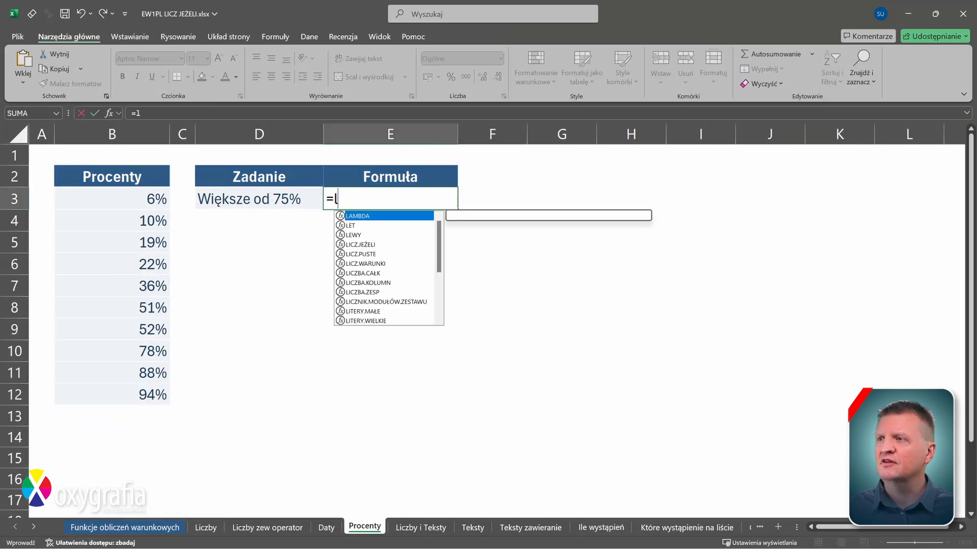
pyautogui.click(151, 199)
pyautogui.hotkey('ctrl', 'shift', 'Down')
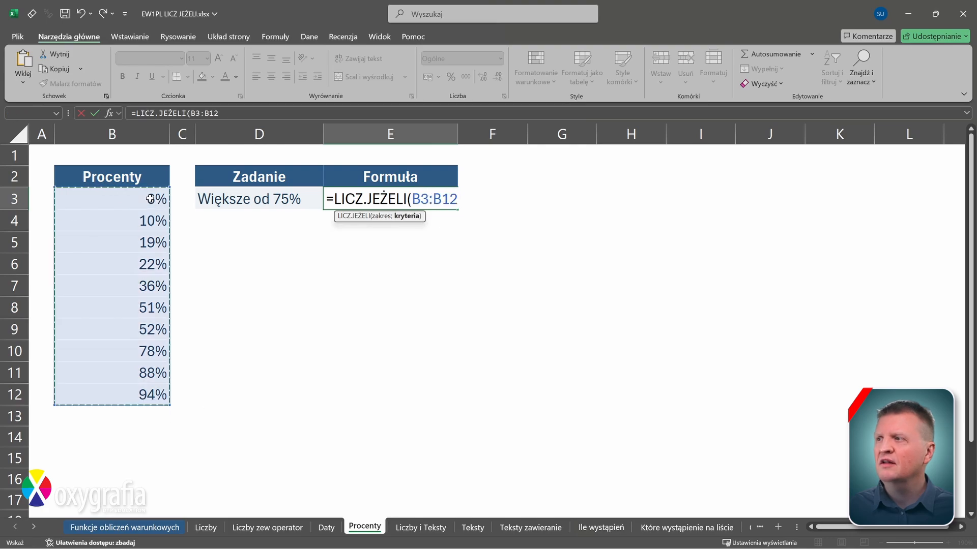
pyautogui.write(';">75')
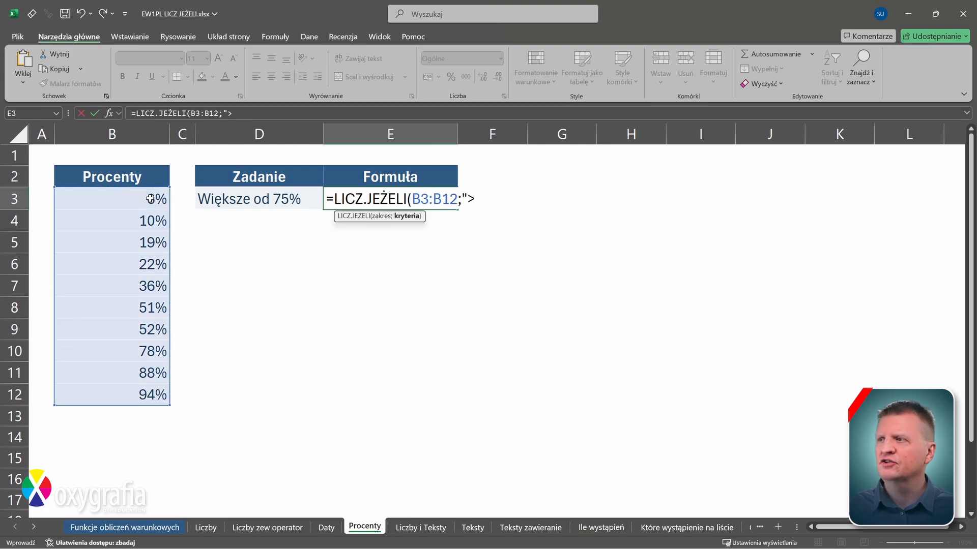
pyautogui.write('%")')
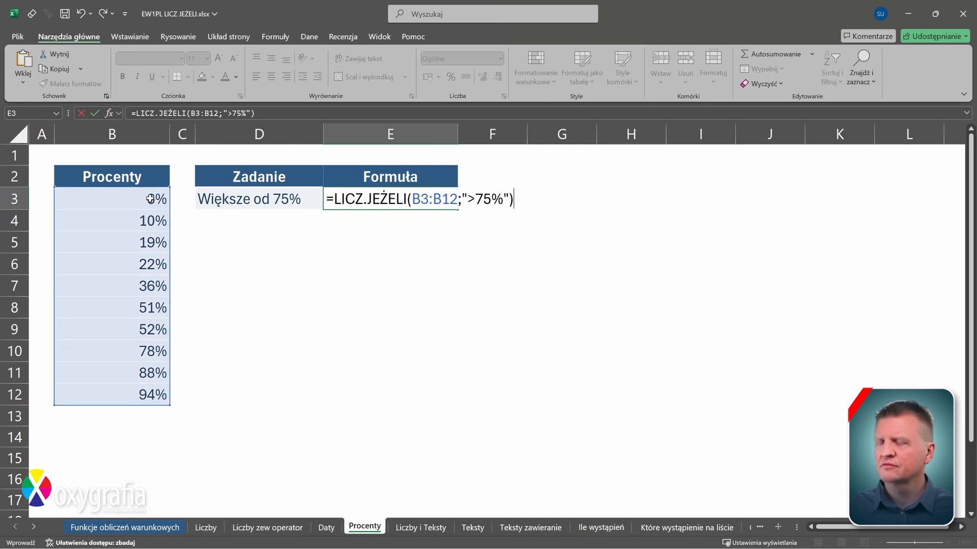
pyautogui.press('Return')
pyautogui.click(596, 360)
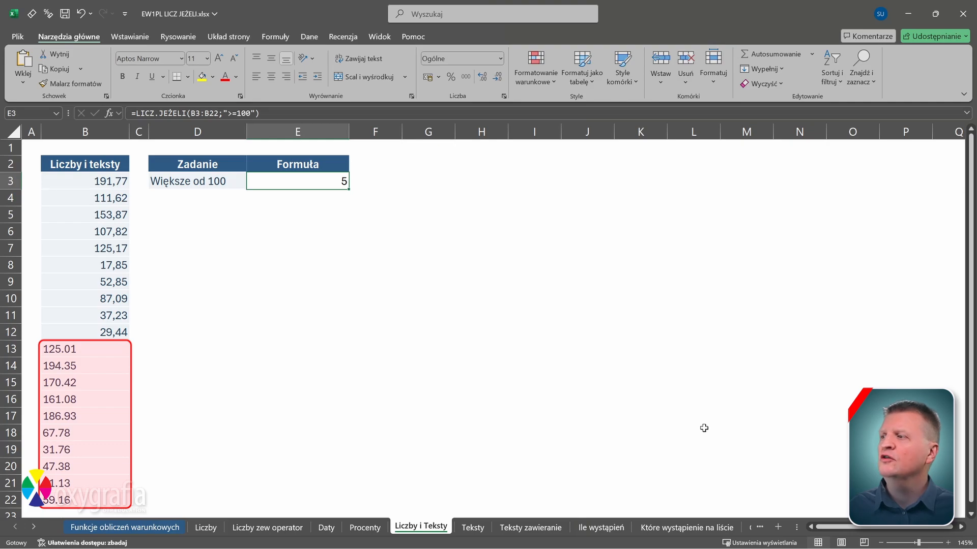
# Check the formula in E3 on the Liczby i Teksty sheet, and replace all decimal points with commas in B3:B22
pyautogui.doubleClick(342, 183)
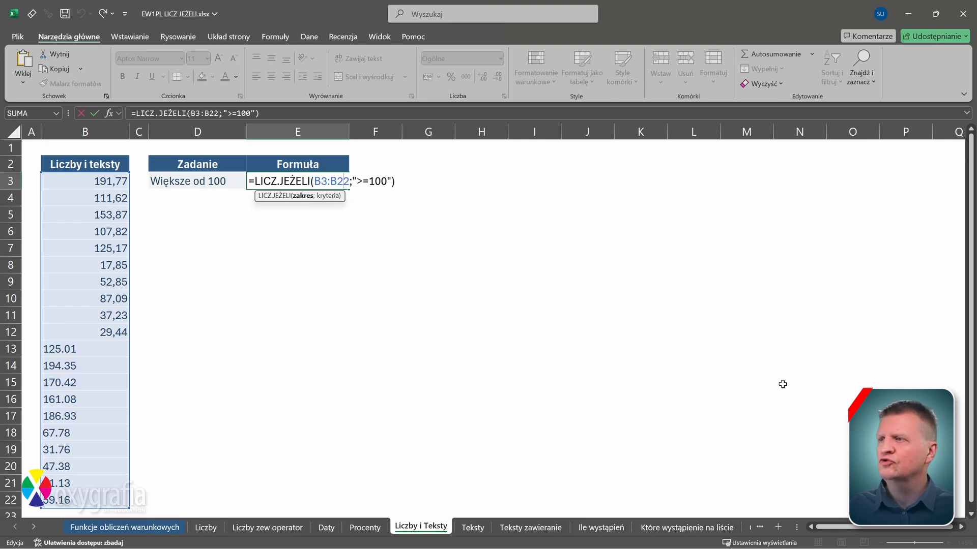
pyautogui.hotkey('ctrl', 'Return')
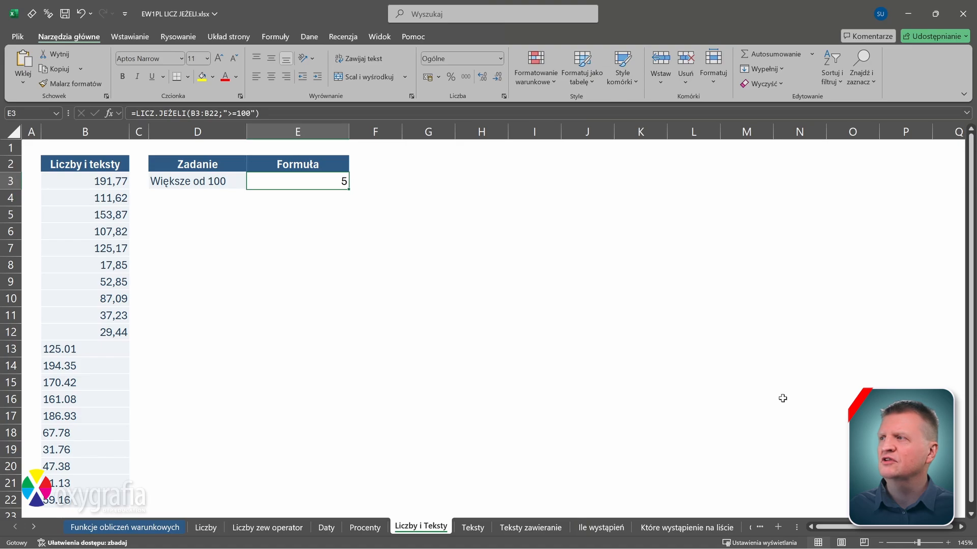
pyautogui.click(101, 180)
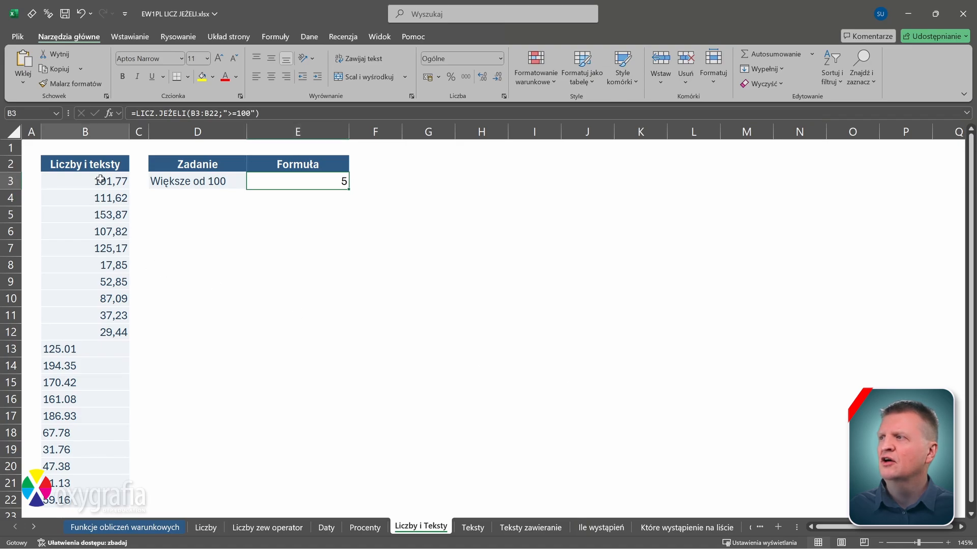
pyautogui.hotkey('ctrl', 'shift', 'Down')
pyautogui.hotkey('ctrl', 'h')
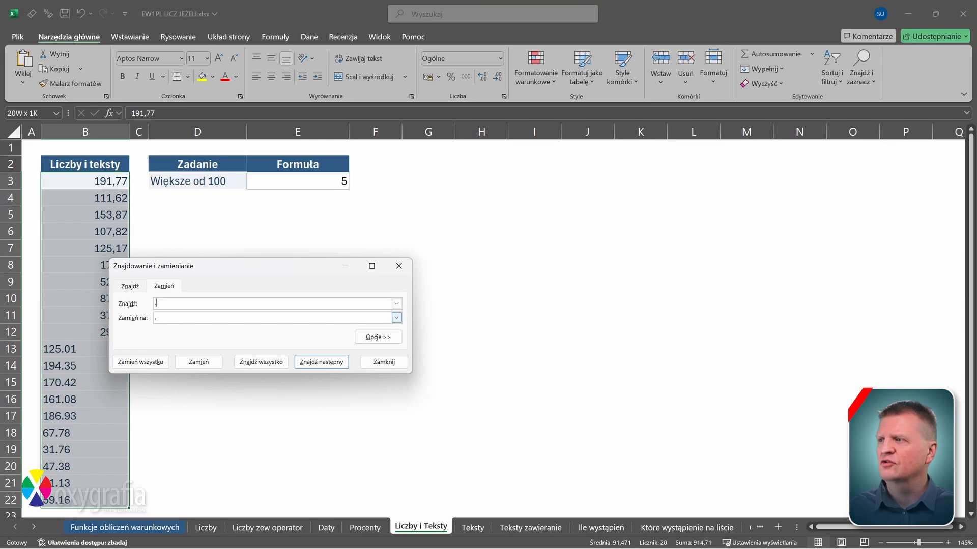
pyautogui.click(153, 361)
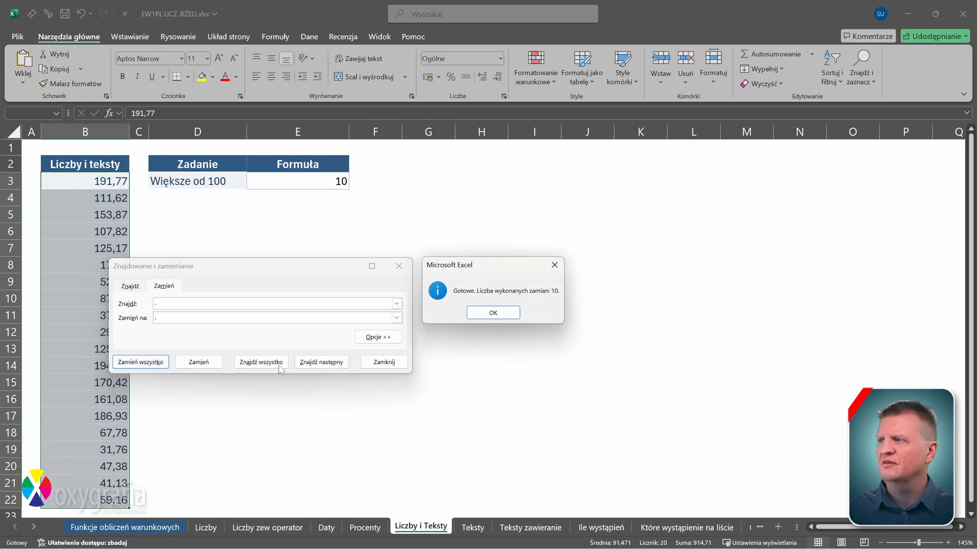
pyautogui.click(491, 316)
pyautogui.click(398, 266)
pyautogui.click(458, 260)
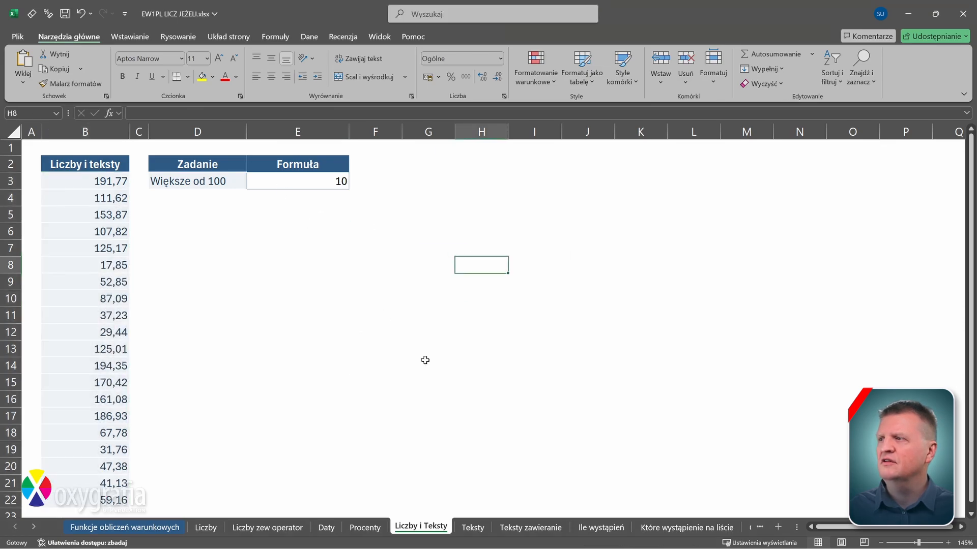
# On the Teksty sheet, enter =LICZ.JEŻELI(D3:D18;"Produkcja") in G3 to count the people in production
pyautogui.hotkey('ctrl', 'pagedown')
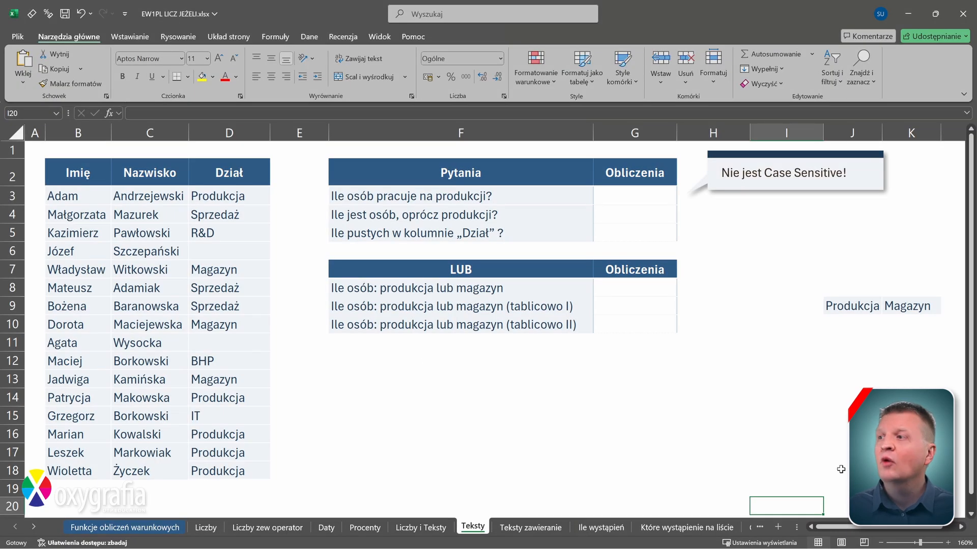
pyautogui.click(635, 196)
pyautogui.write('=licz')
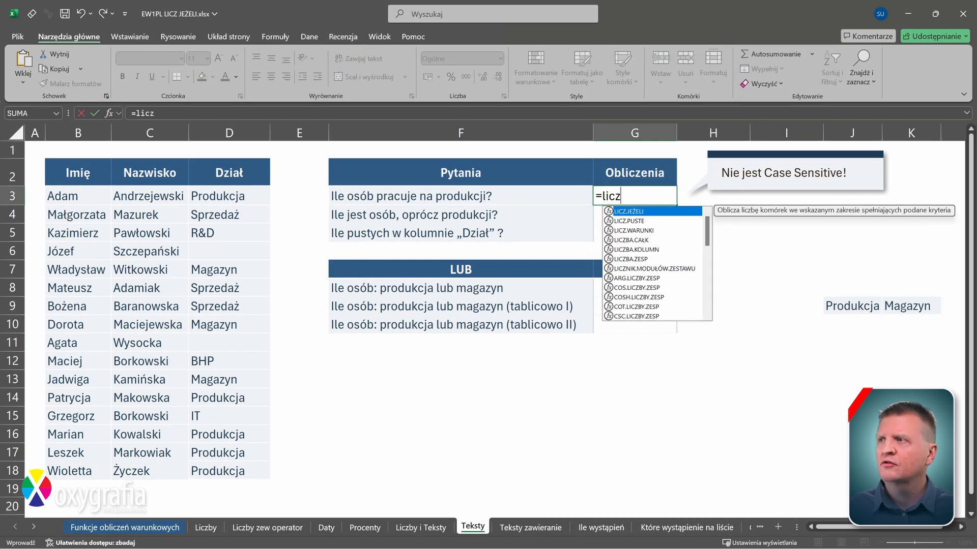
pyautogui.press('Tab')
pyautogui.moveTo(224, 199); pyautogui.dragTo(229, 472)
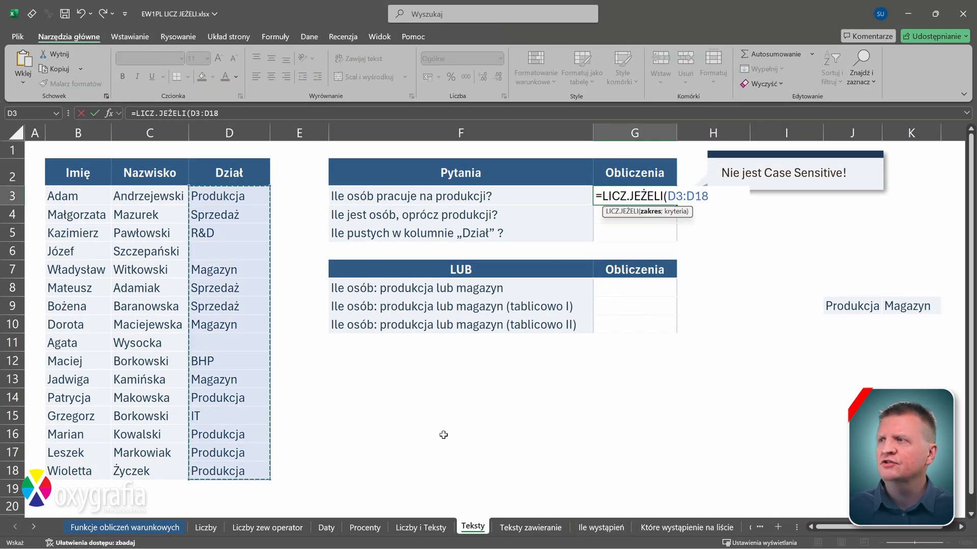
pyautogui.write(';"Produ')
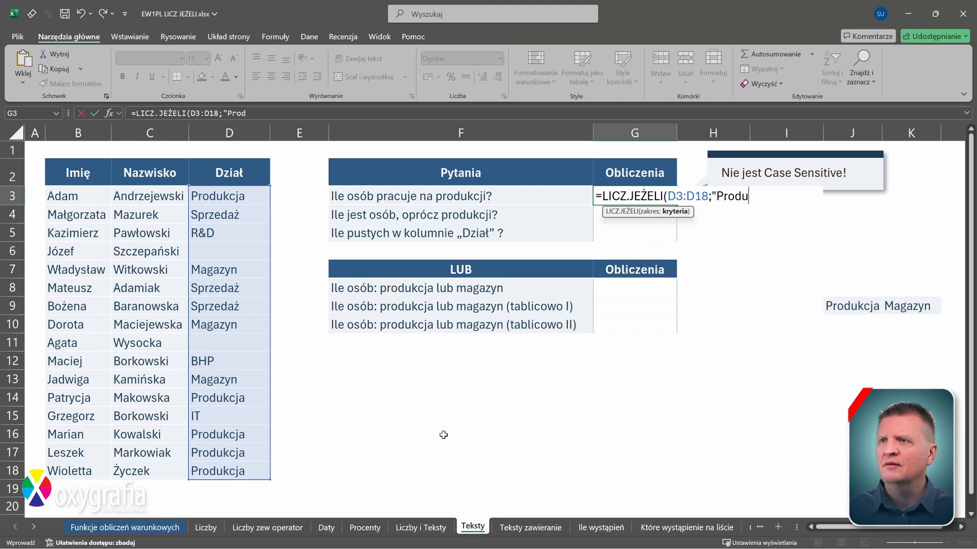
pyautogui.write('kcja")')
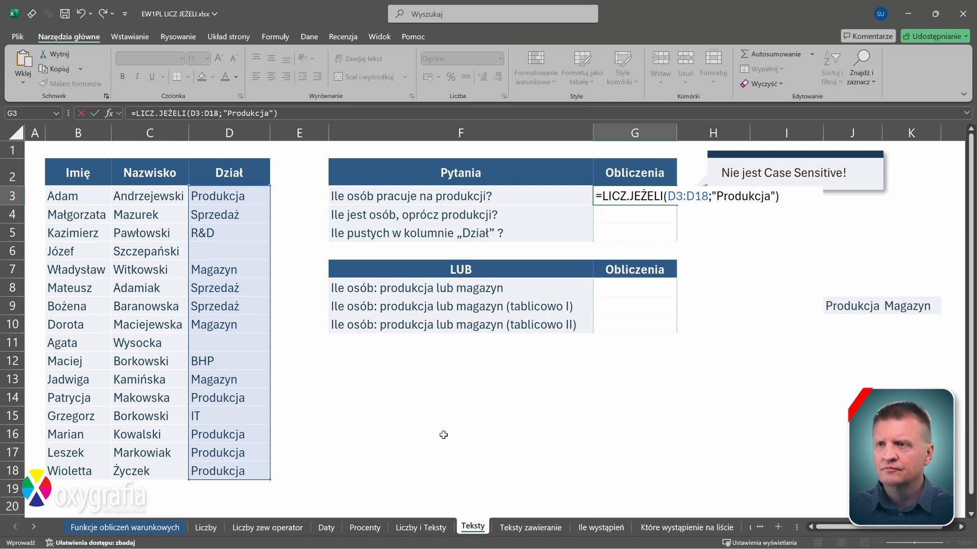
pyautogui.press('Return')
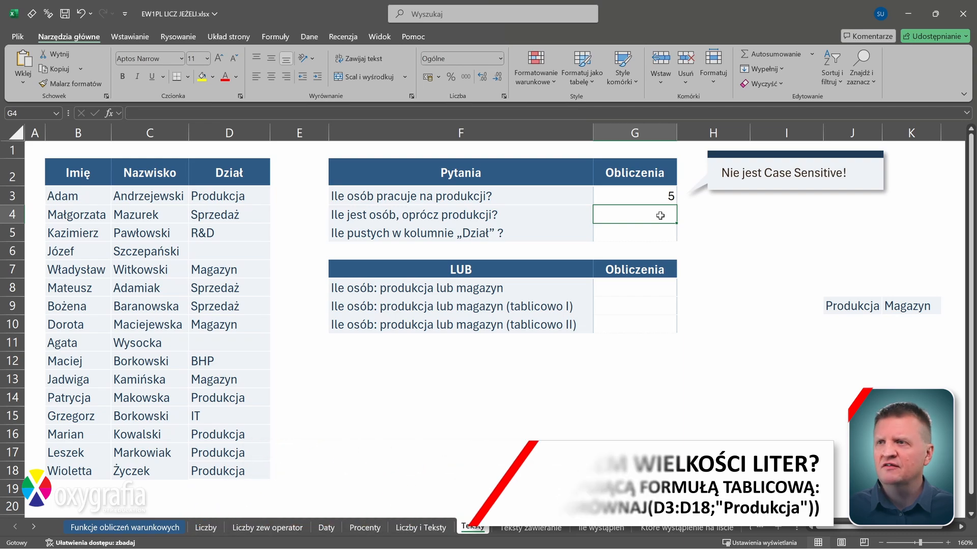
# Enter =LICZ.JEŻELI(D3:D18;"<>produkcja") in G4 to count everyone outside production
pyautogui.write('=licz.j')
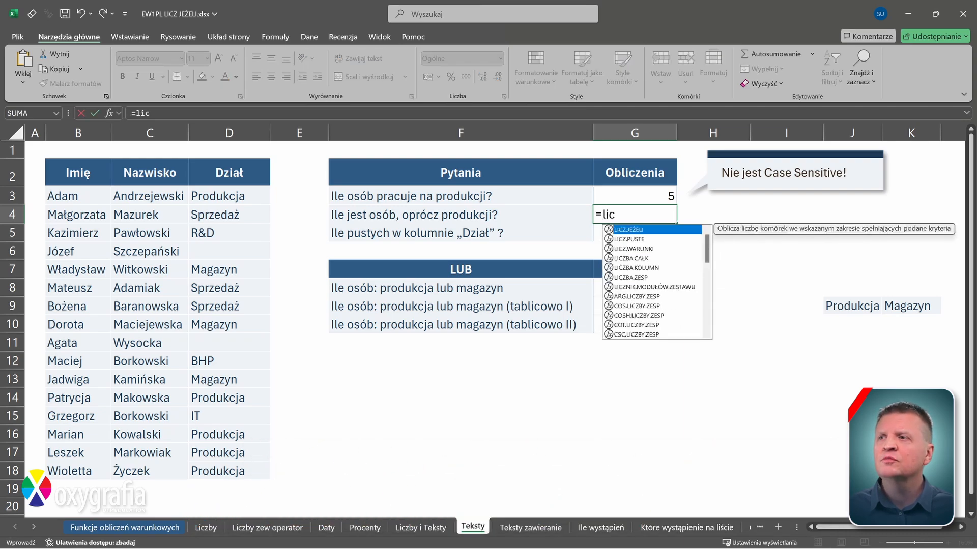
pyautogui.press('Tab')
pyautogui.moveTo(256, 200); pyautogui.dragTo(257, 471)
pyautogui.write(';"')
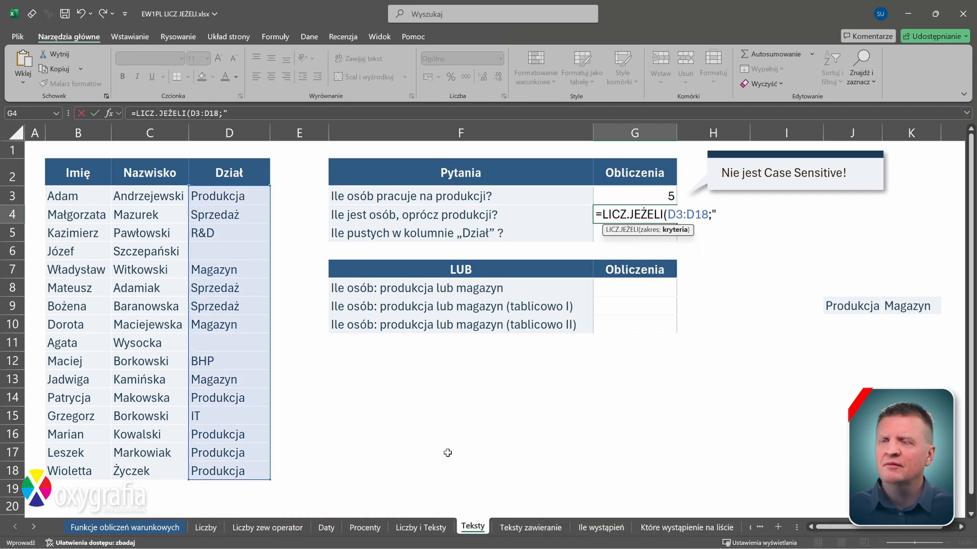
pyautogui.write('<>produkcja")')
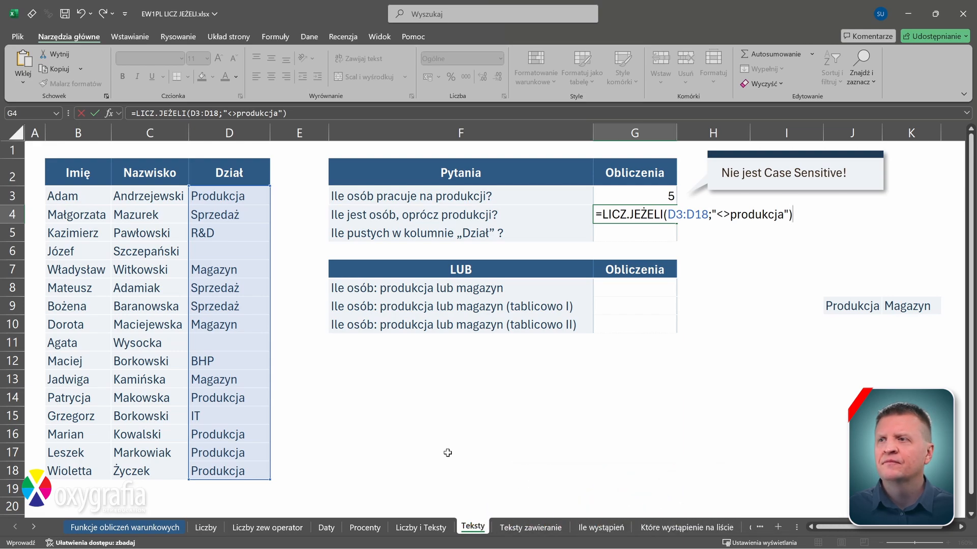
pyautogui.press('Return')
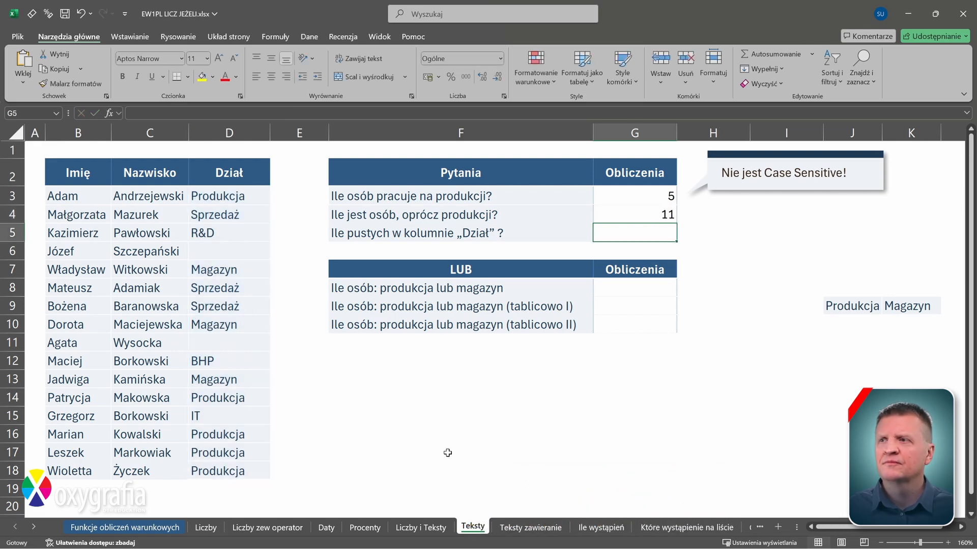
# Enter =LICZ.JEŻELI(D3:D18;"") in G5 to count the blanks in the Dział column
pyautogui.write('=li')
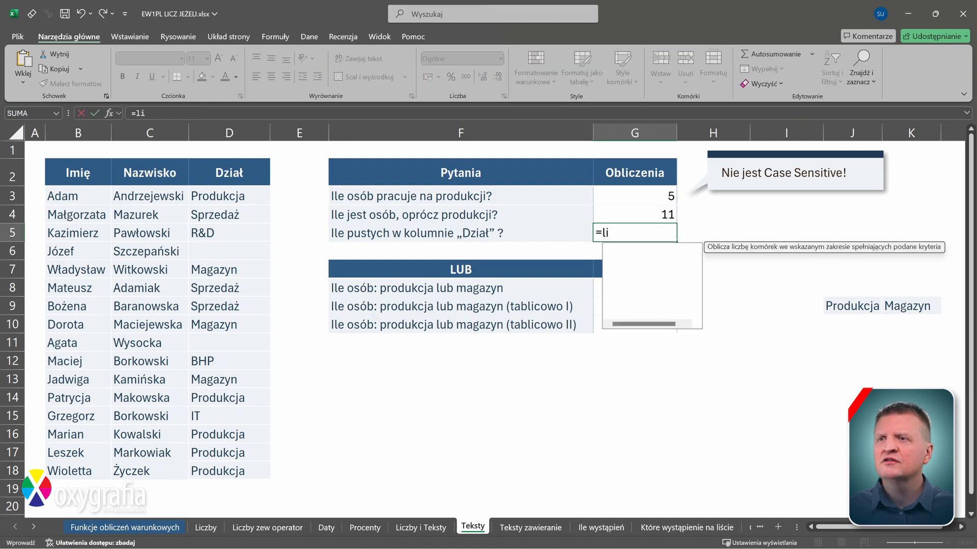
pyautogui.press('Tab')
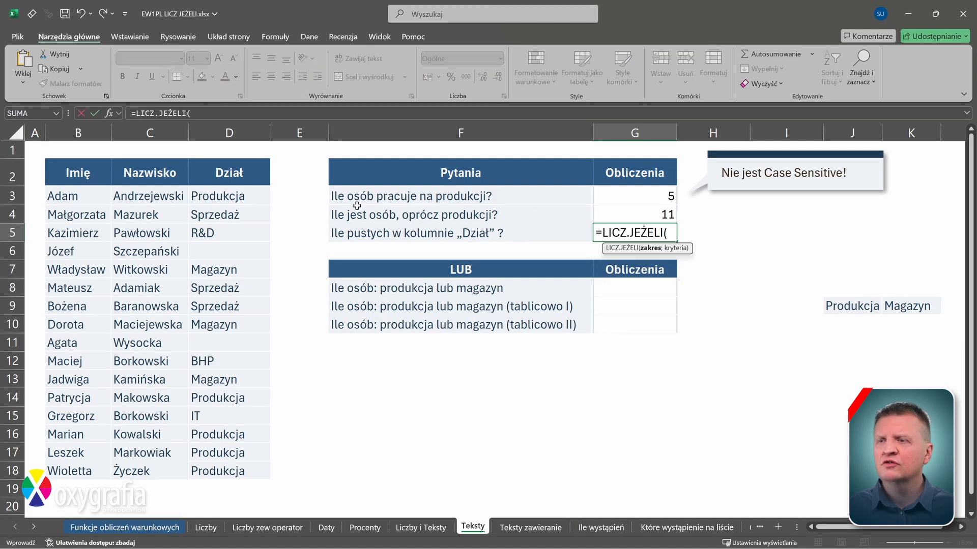
pyautogui.click(259, 197)
pyautogui.keyDown('shift'); pyautogui.click(248, 473); pyautogui.keyUp('shift')
pyautogui.write(';')
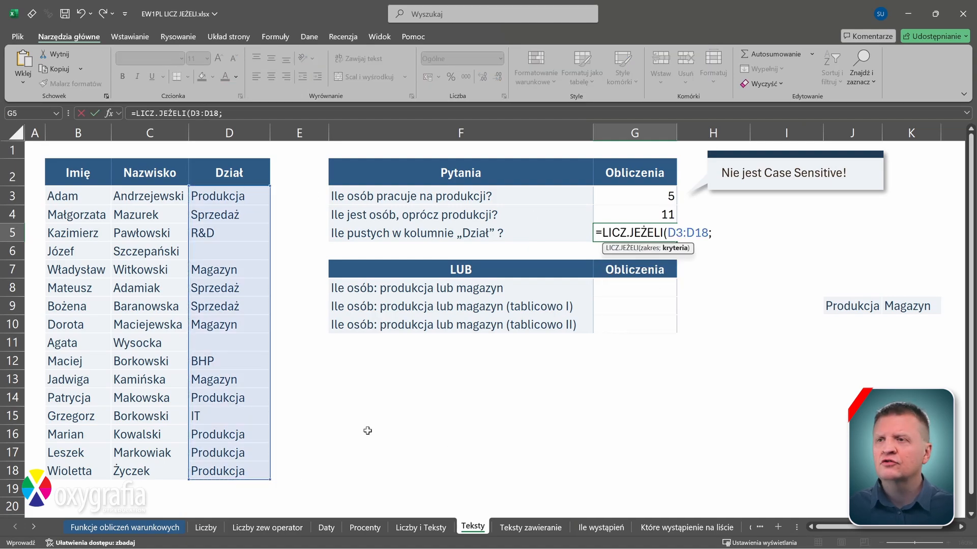
pyautogui.write('"")')
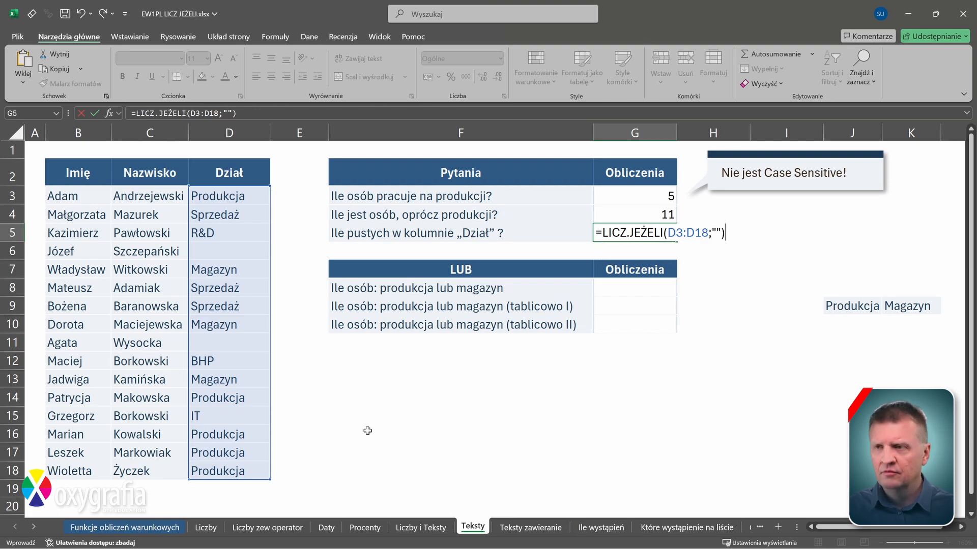
pyautogui.press('Tab')
# Count the blanks in D3:D18 with the LICZ.PUSTE function in H5 as an alternative to the G5 formula
pyautogui.write('=')
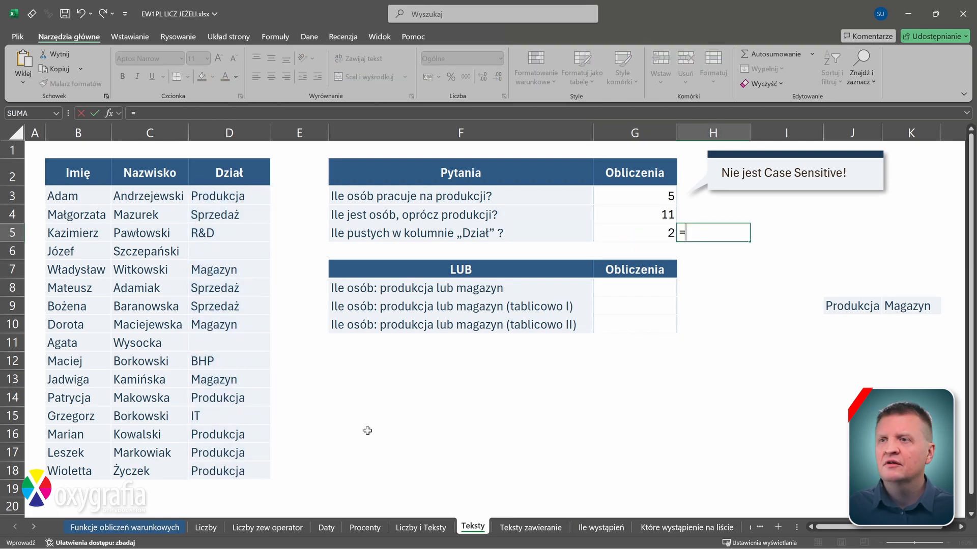
pyautogui.write('licz.p')
pyautogui.press('Tab')
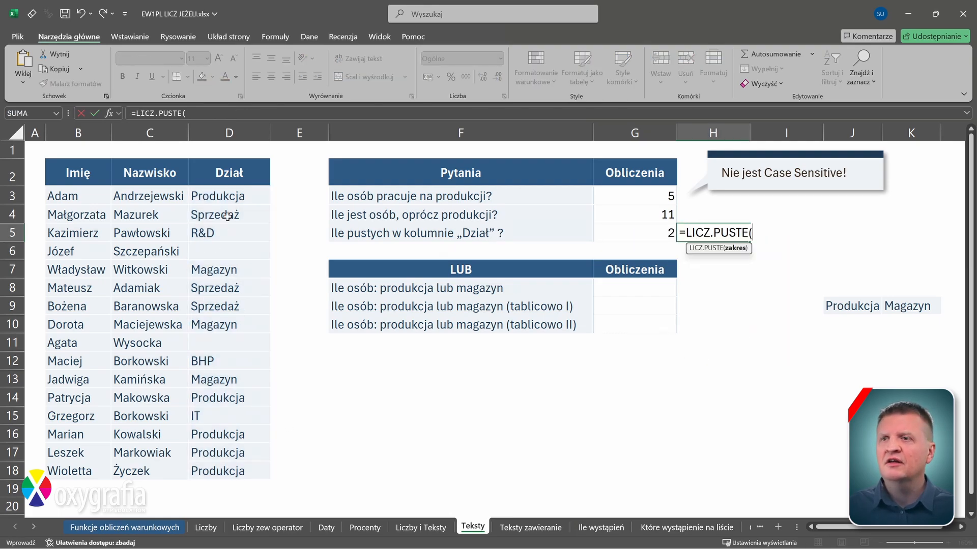
pyautogui.click(231, 200)
pyautogui.hotkey('ctrl', 'shift', 'Down')
pyautogui.hotkey('ctrl', 'shift', 'Down')
pyautogui.hotkey('ctrl', 'shift', 'Down')
pyautogui.hotkey('ctrl', 'shift', 'Down')
pyautogui.hotkey('ctrl', 'shift', 'Down')
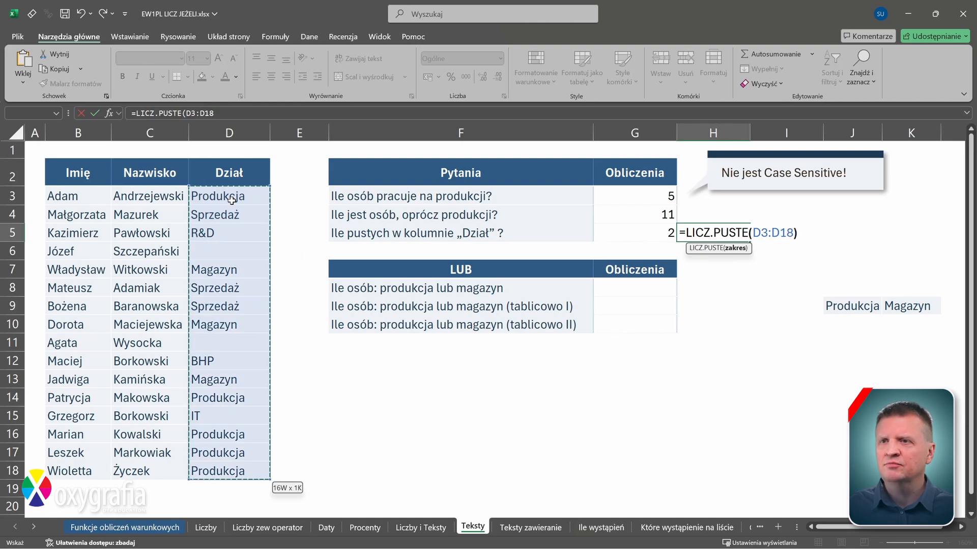
pyautogui.press('Return')
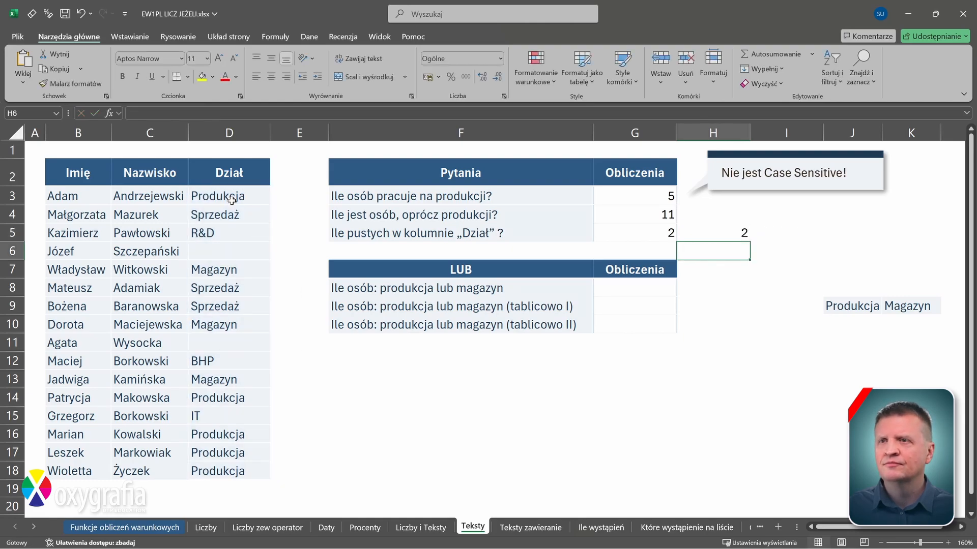
pyautogui.press('Up')
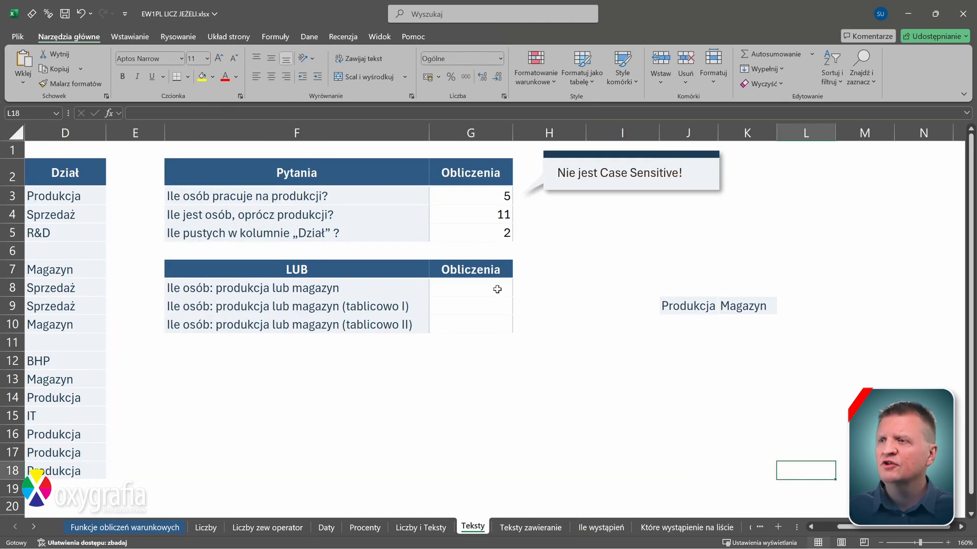
# Copy the production-count formula text from G3 into G8 as the start of the produkcja lub magazyn count
pyautogui.doubleClick(477, 196)
pyautogui.press('Home')
pyautogui.hotkey('shift', 'End')
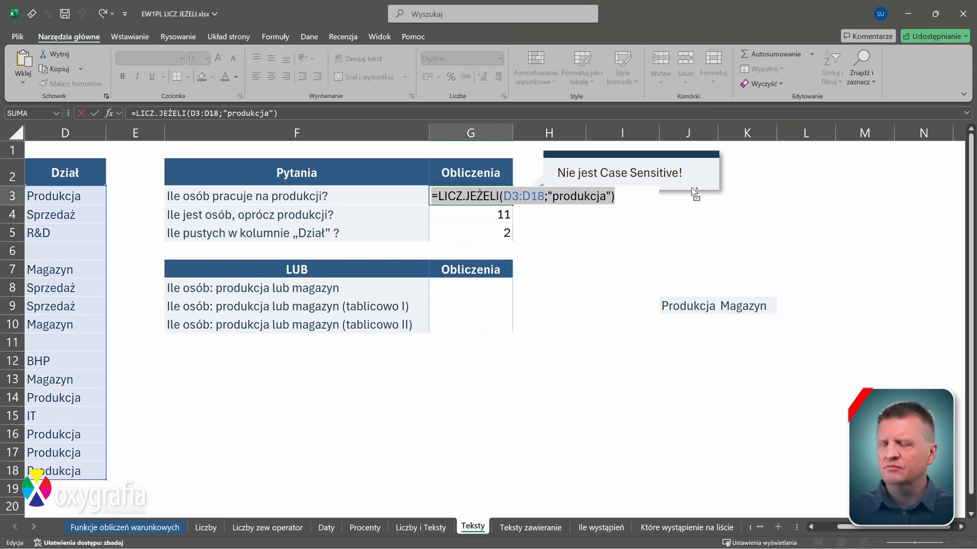
pyautogui.hotkey('ctrl', 'c')
pyautogui.press('Escape')
pyautogui.click(478, 288)
pyautogui.hotkey('ctrl', 'v')
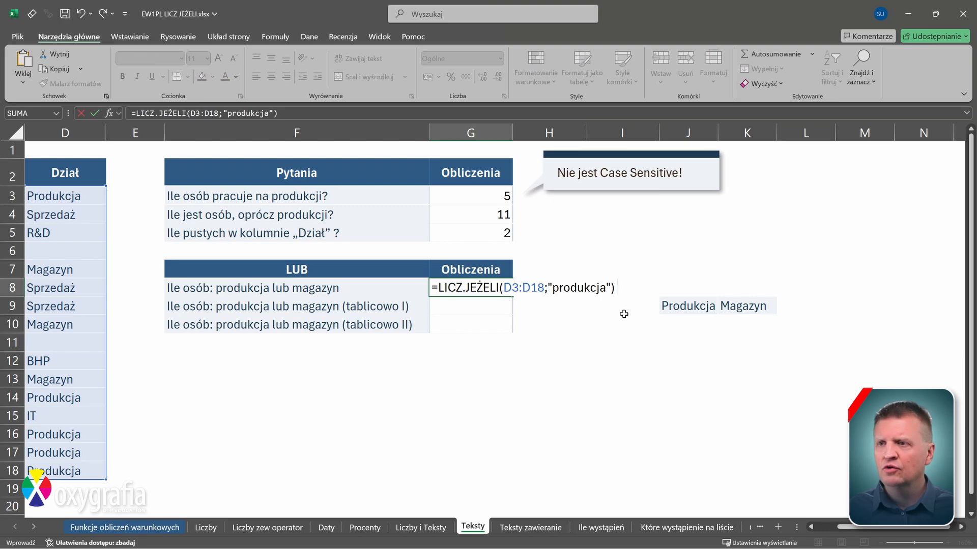
# Complete the G8 formula by adding + LICZ.JEŻELI(D3:D18;"magazyn") after the "produkcja" count
pyautogui.write('+')
pyautogui.hotkey('ctrl', 'v')
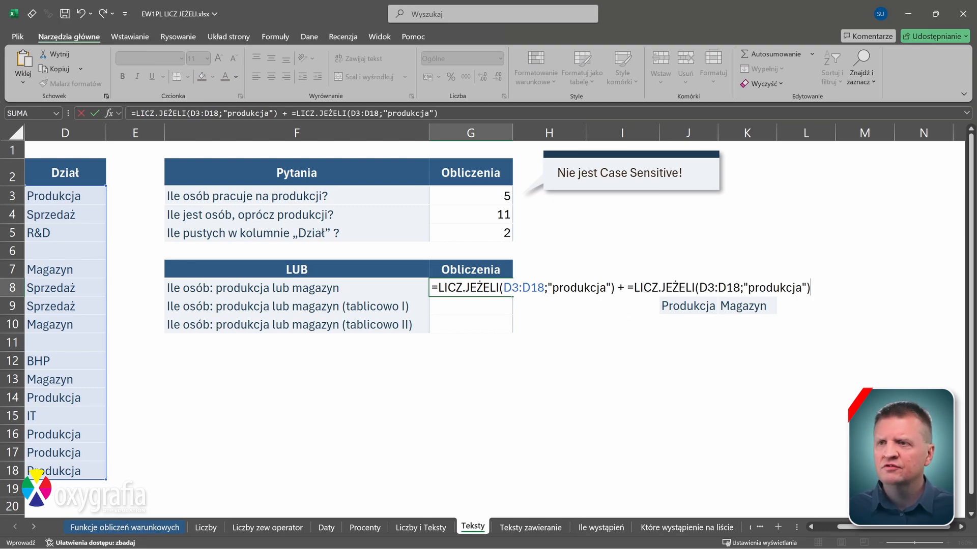
pyautogui.click(633, 288)
pyautogui.press('BackSpace')
pyautogui.click(741, 288)
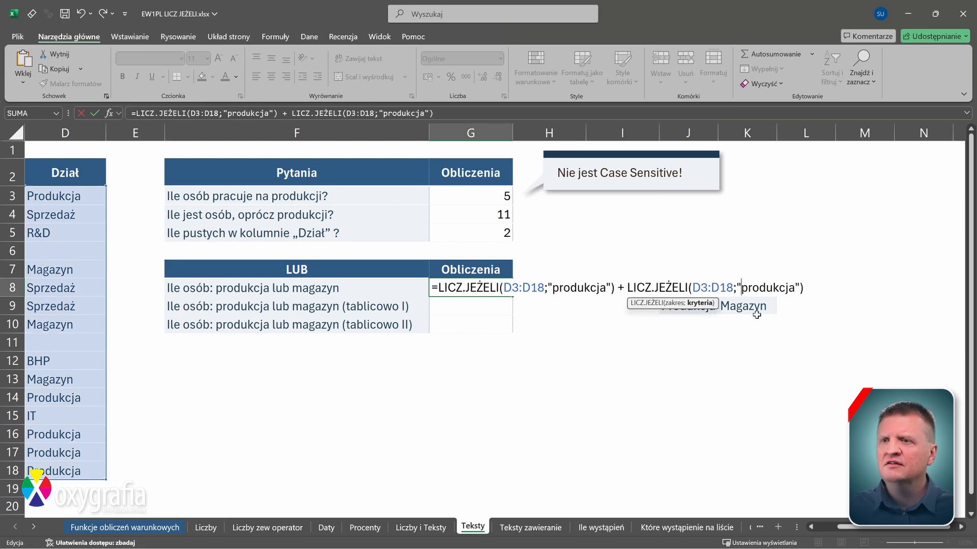
pyautogui.press('Delete')
pyautogui.press('Delete')
pyautogui.press('Delete')
pyautogui.press('Delete')
pyautogui.press('Delete')
pyautogui.press('Delete')
pyautogui.press('Delete')
pyautogui.press('Delete')
pyautogui.press('Delete')
pyautogui.write('magazyn')
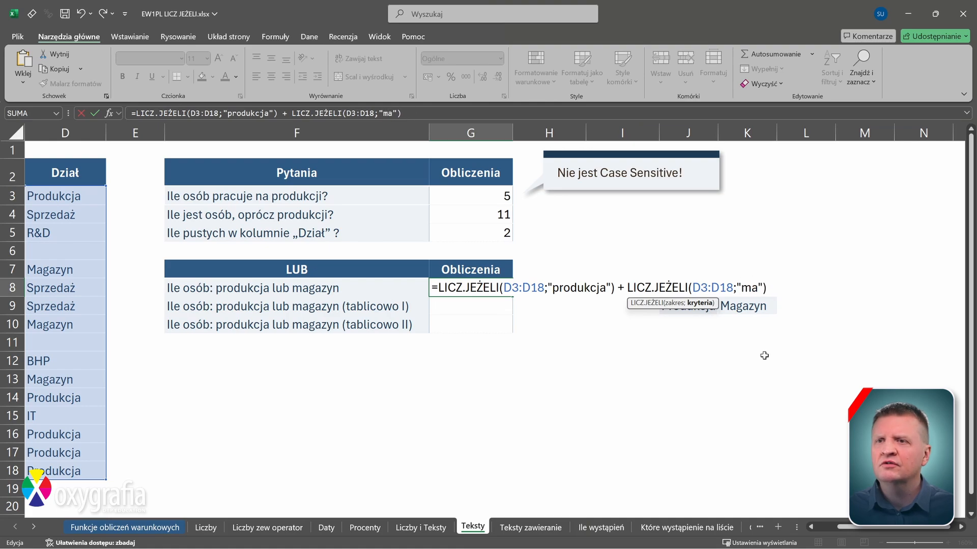
pyautogui.press('Return')
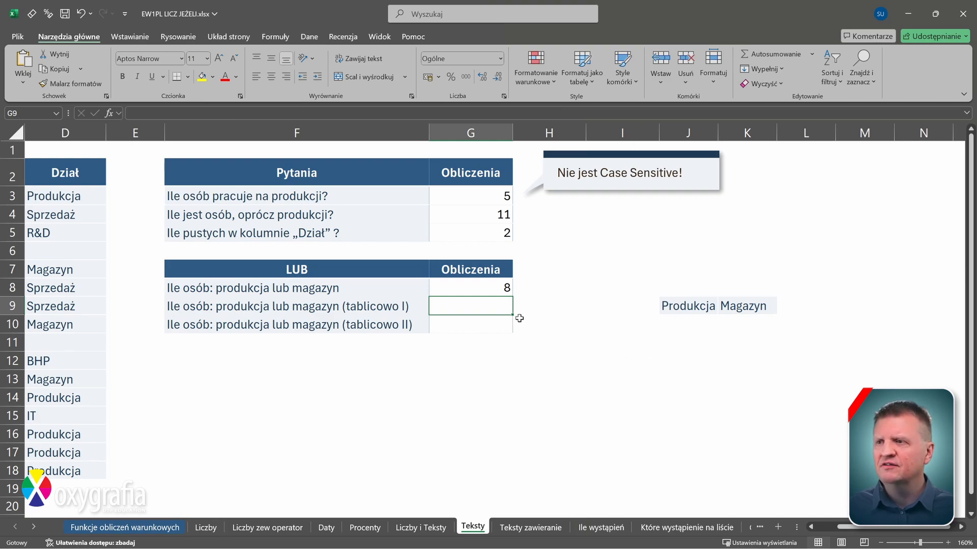
# Enter =LICZ.JEŻELI(D3:D18;J9:K9) in G9, using the Produkcja and Magazyn cells as the criteria
pyautogui.doubleClick(502, 307)
pyautogui.hotkey('ctrl', 'v')
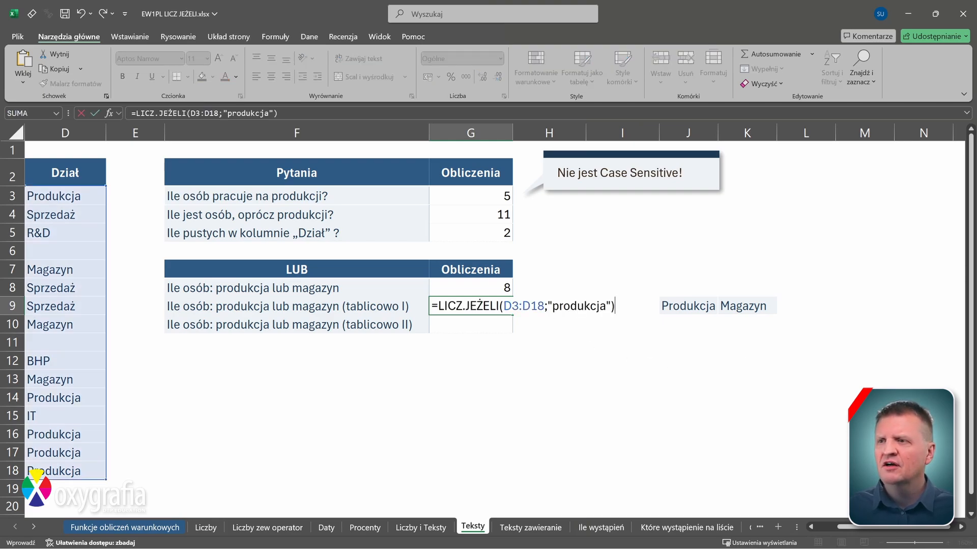
pyautogui.click(547, 305)
pyautogui.press('Delete')
pyautogui.press('Delete')
pyautogui.press('Delete')
pyautogui.press('Delete')
pyautogui.press('Delete')
pyautogui.press('Delete')
pyautogui.press('Delete')
pyautogui.press('Delete')
pyautogui.press('Delete')
pyautogui.press('Delete')
pyautogui.press('Delete')
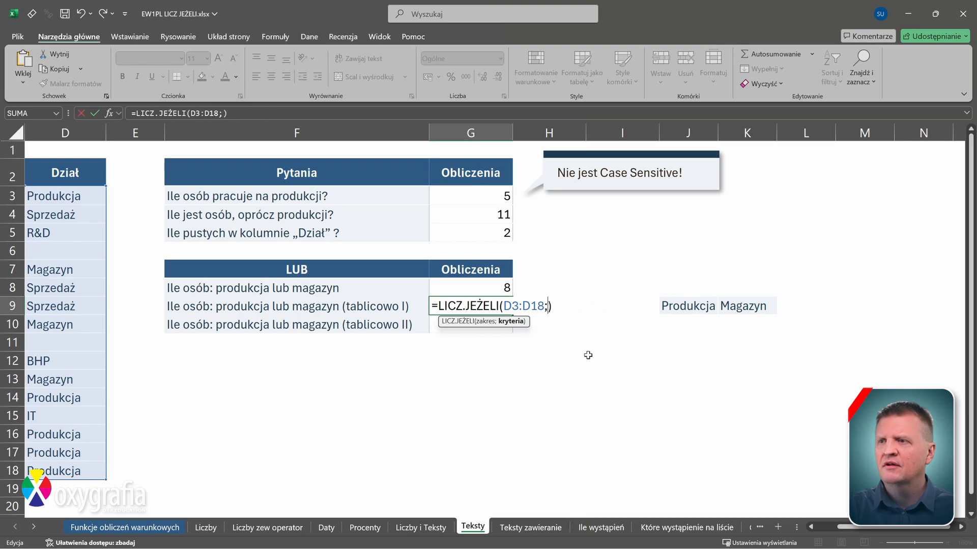
pyautogui.moveTo(685, 306); pyautogui.dragTo(748, 305)
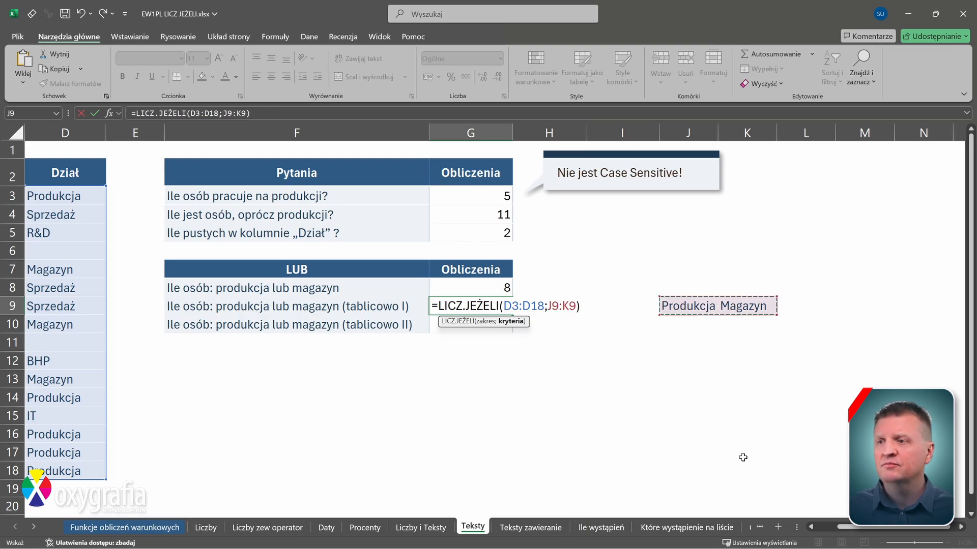
pyautogui.press('Return')
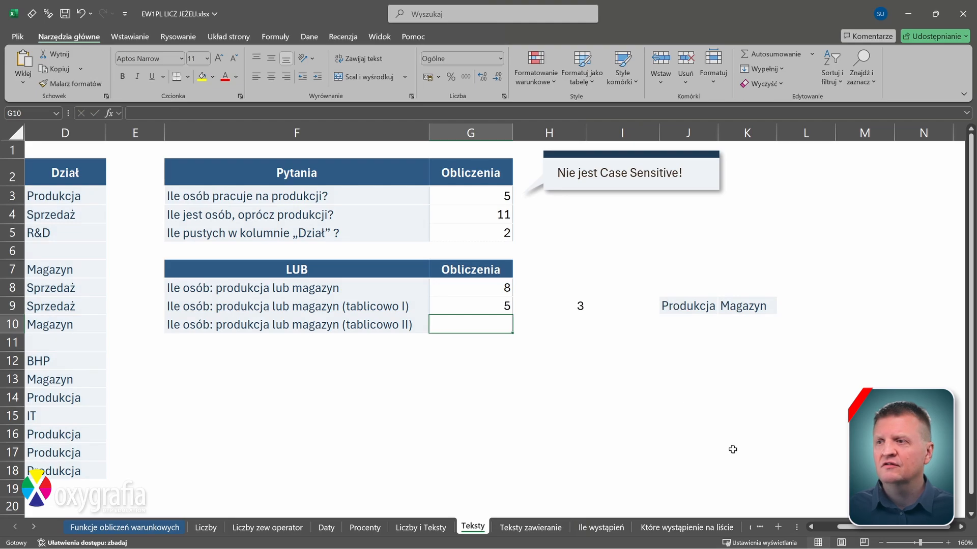
# Wrap the G9 formula in SUMA so it reads =SUMA(LICZ.JEŻELI(D3:D18;J9:K9))
pyautogui.click(509, 308)
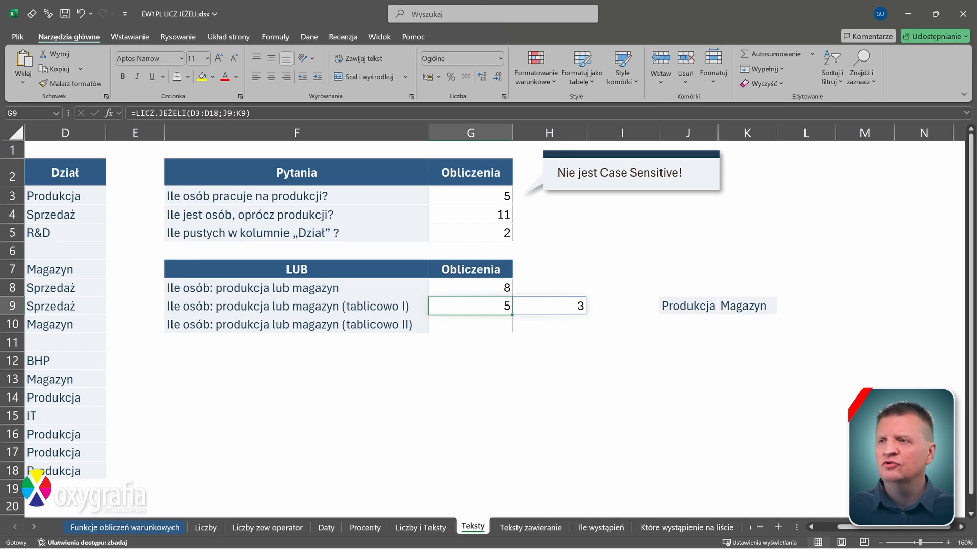
pyautogui.doubleClick(442, 308)
pyautogui.write('su')
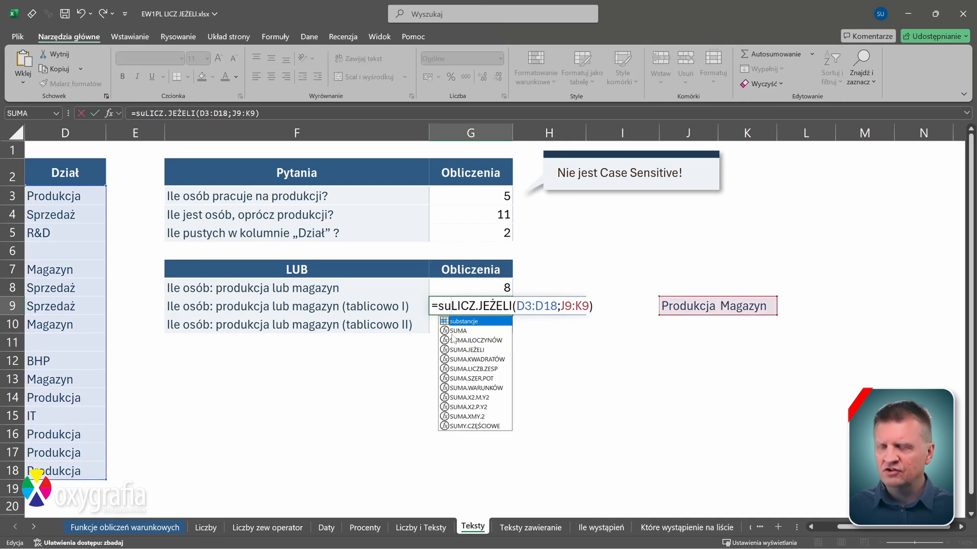
pyautogui.doubleClick(451, 332)
pyautogui.press('End')
pyautogui.write(')')
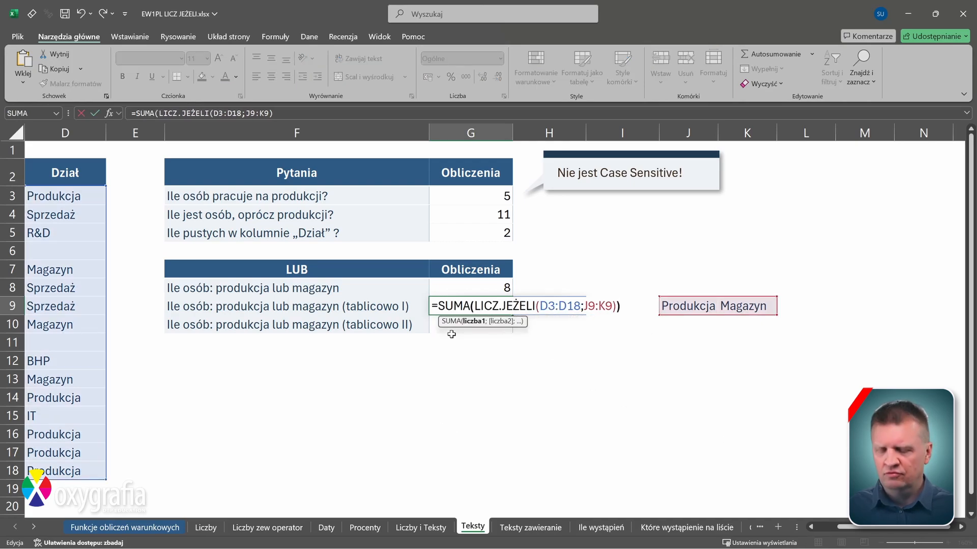
pyautogui.hotkey('ctrl', 'shift', 'Return')
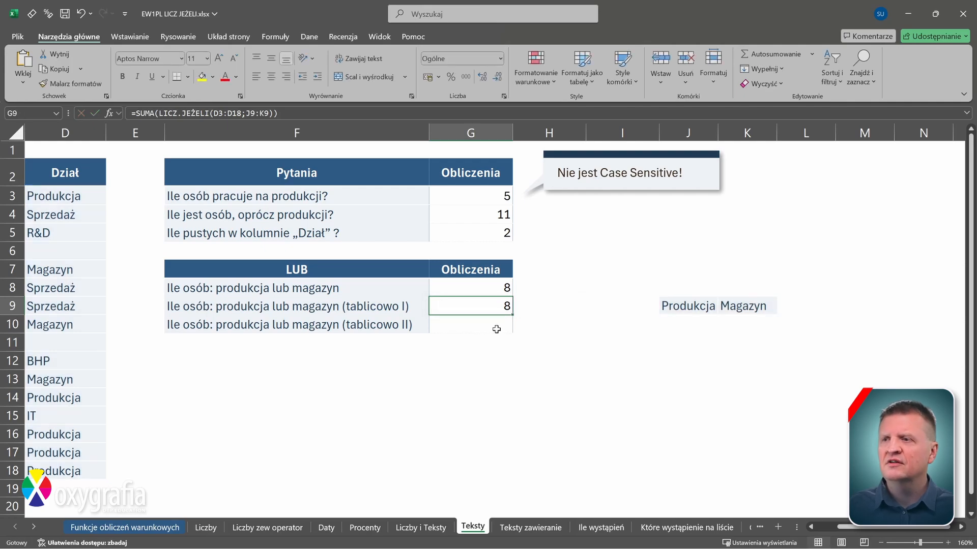
# Enter the G9 formula in G10 with J9:K9 converted to constants, giving =SUMA(LICZ.JEŻELI(D3:D18;{"Produkcja"\"Magazyn"})), and review it
pyautogui.click(496, 325)
pyautogui.hotkey('ctrl', 'v')
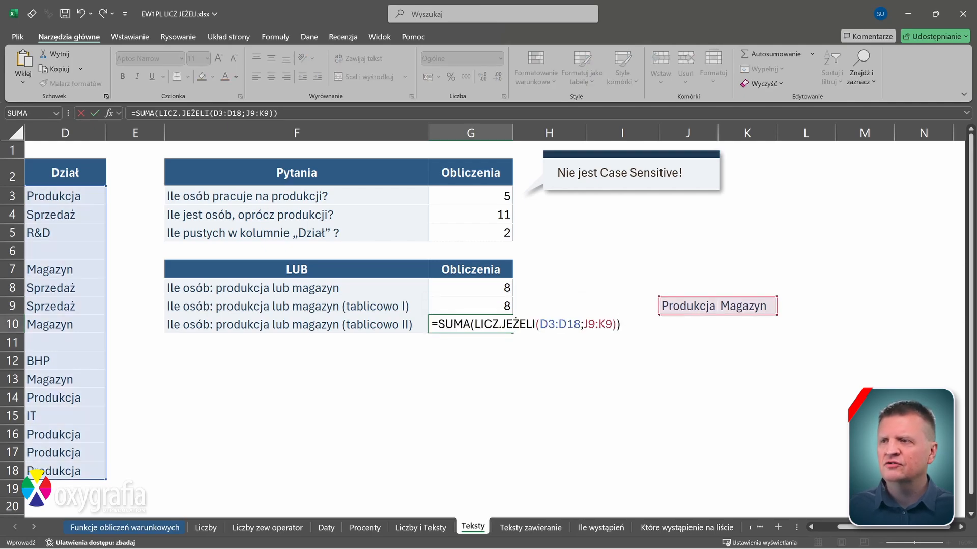
pyautogui.moveTo(583, 325); pyautogui.dragTo(614, 326)
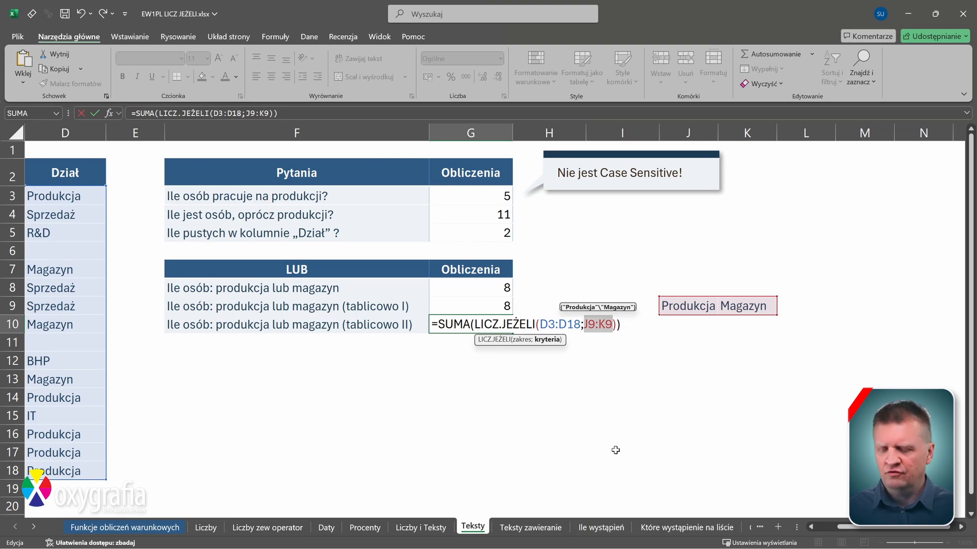
pyautogui.press('F9')
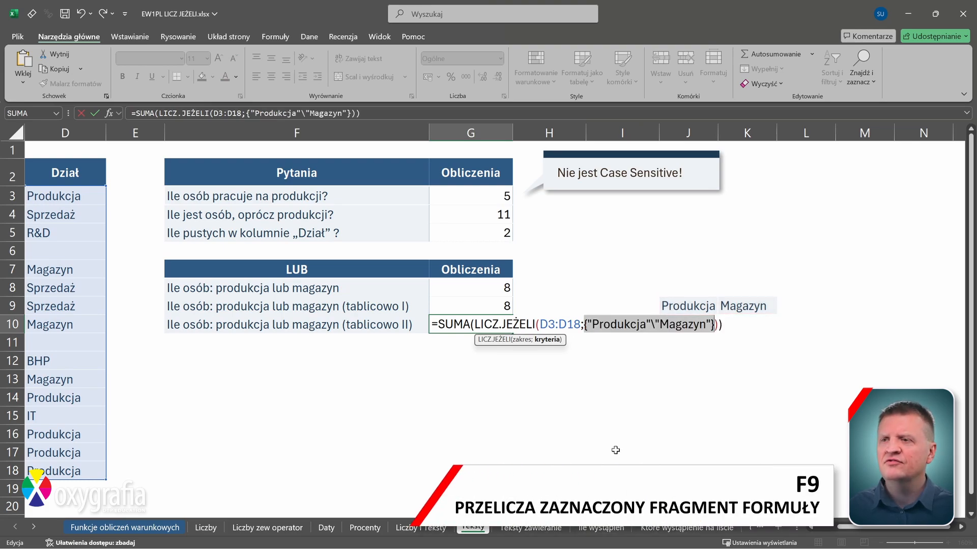
pyautogui.press('Return')
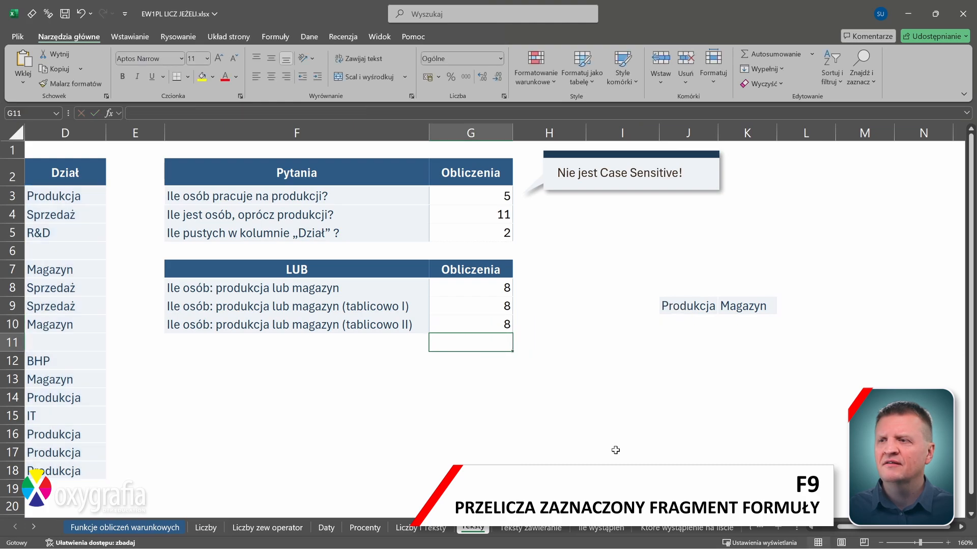
pyautogui.press('Up')
pyautogui.press('F2')
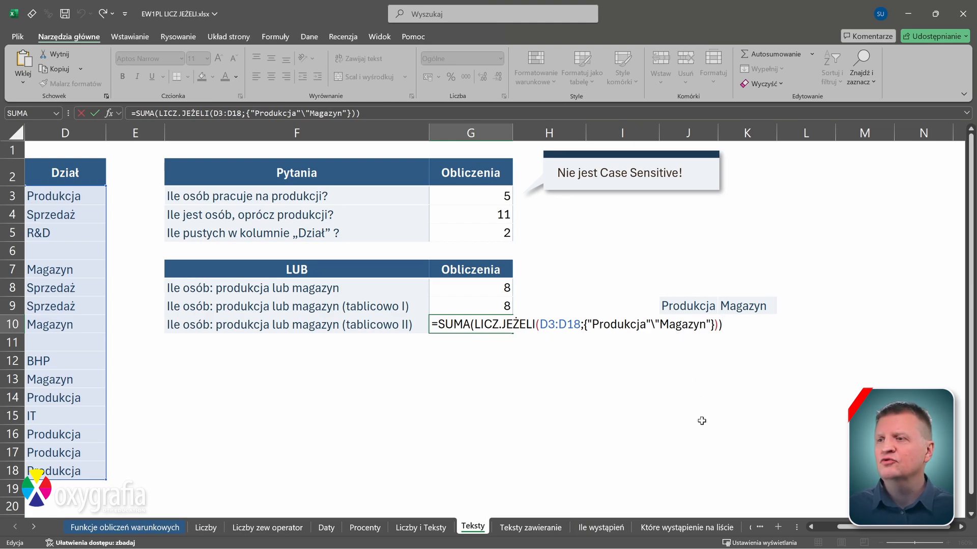
pyautogui.press('Return')
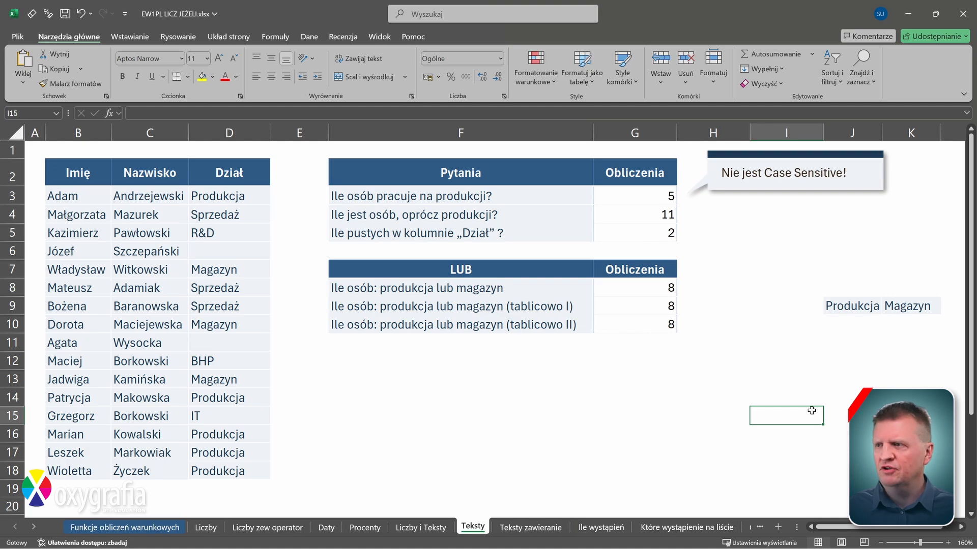
# Enter =UNIKATOWE(D3:D18) in F13 to list the distinct departments
pyautogui.click(358, 387)
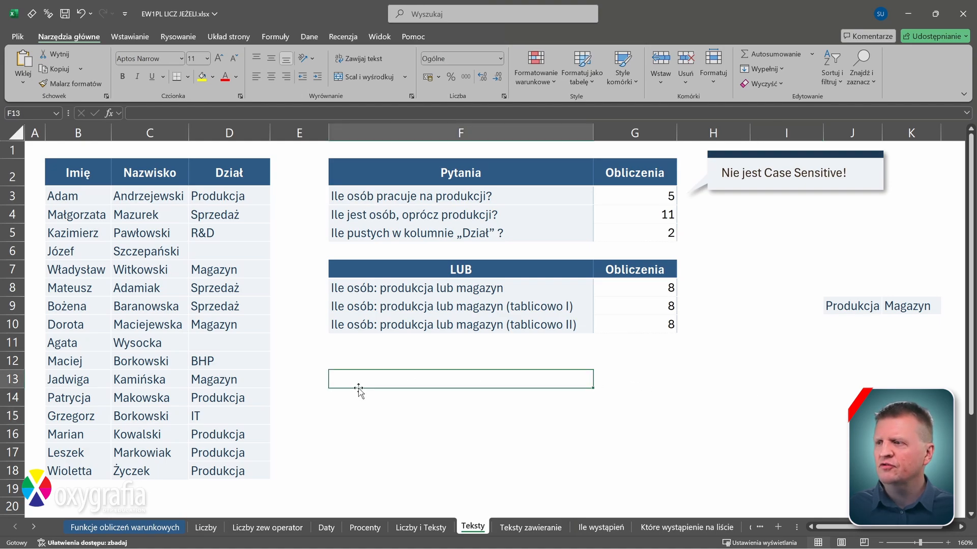
pyautogui.write('=')
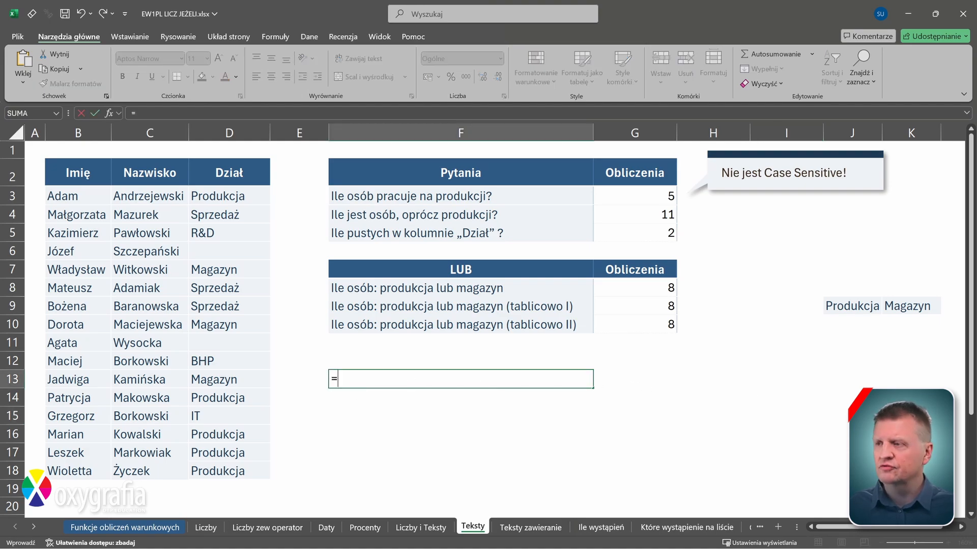
pyautogui.write('uni')
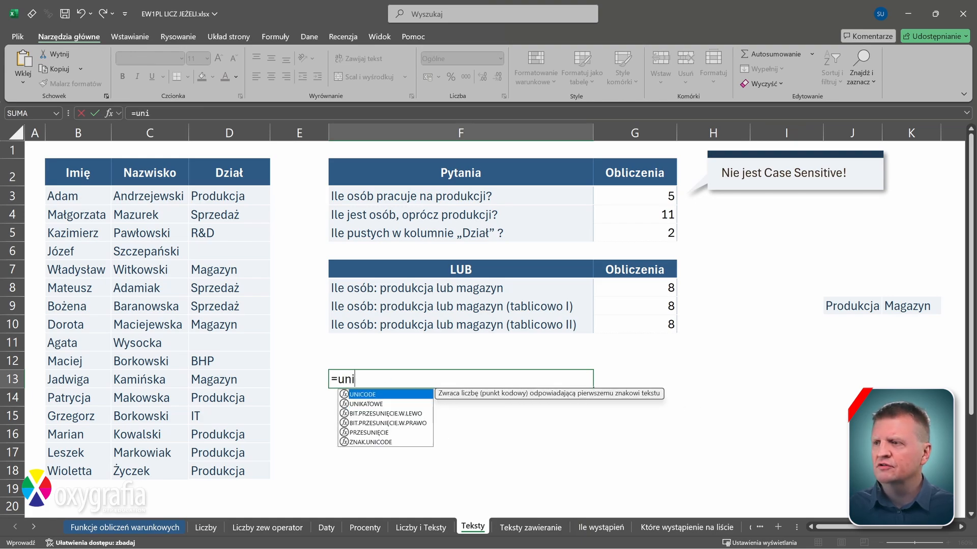
pyautogui.press('Down')
pyautogui.press('Tab')
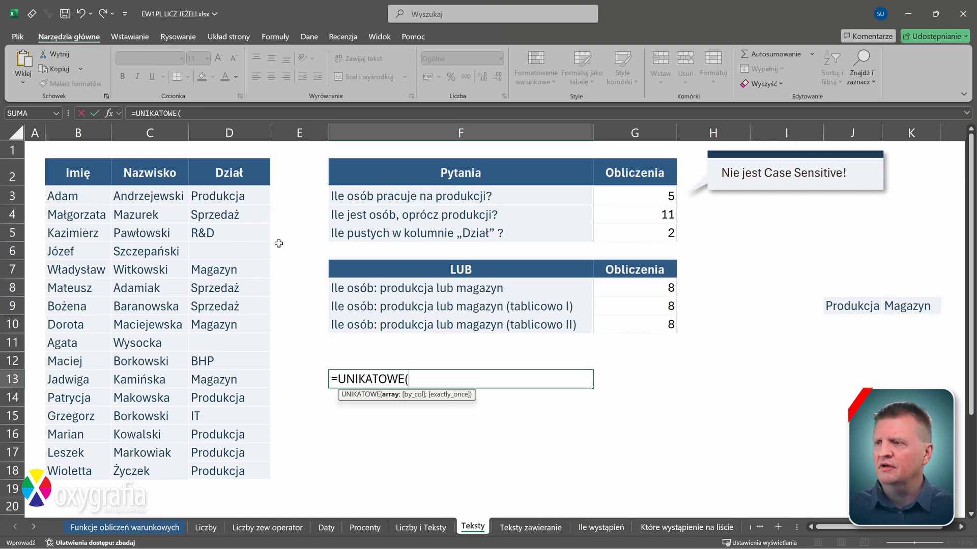
pyautogui.click(245, 197)
pyautogui.keyDown('shift'); pyautogui.click(246, 471); pyautogui.keyUp('shift')
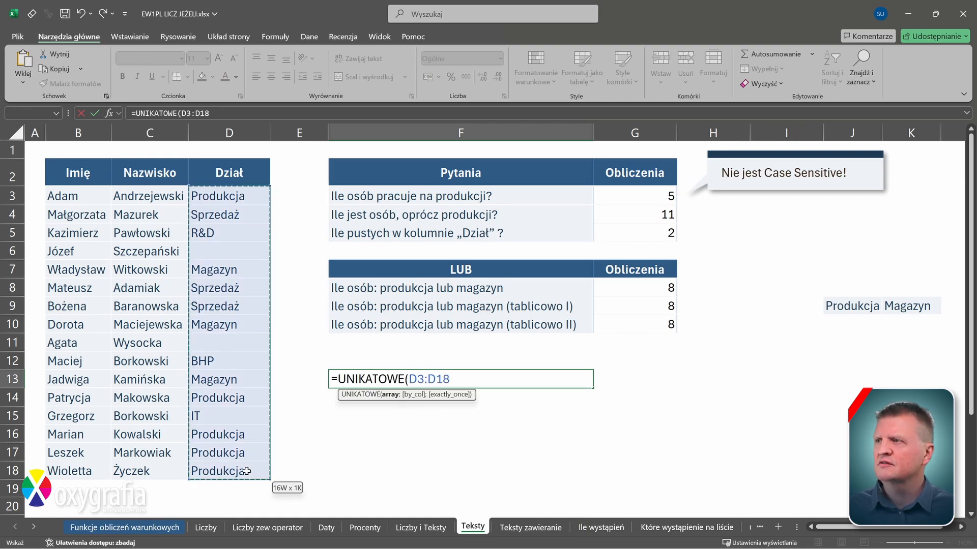
pyautogui.write(')')
pyautogui.press('Return')
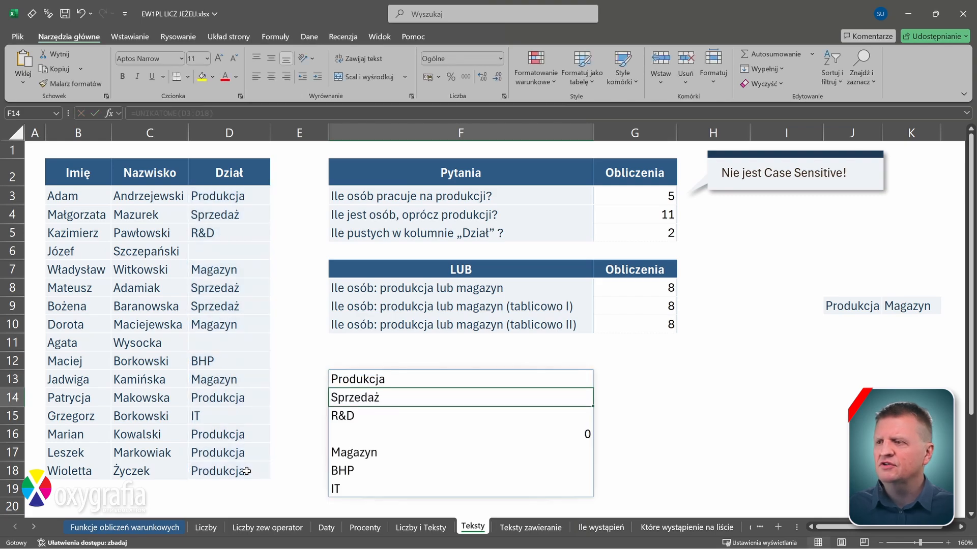
# Sort the department list by wrapping the F13 formula as =SORTUJ(UNIKATOWE(D3:D18))
pyautogui.doubleClick(353, 382)
pyautogui.click(338, 381)
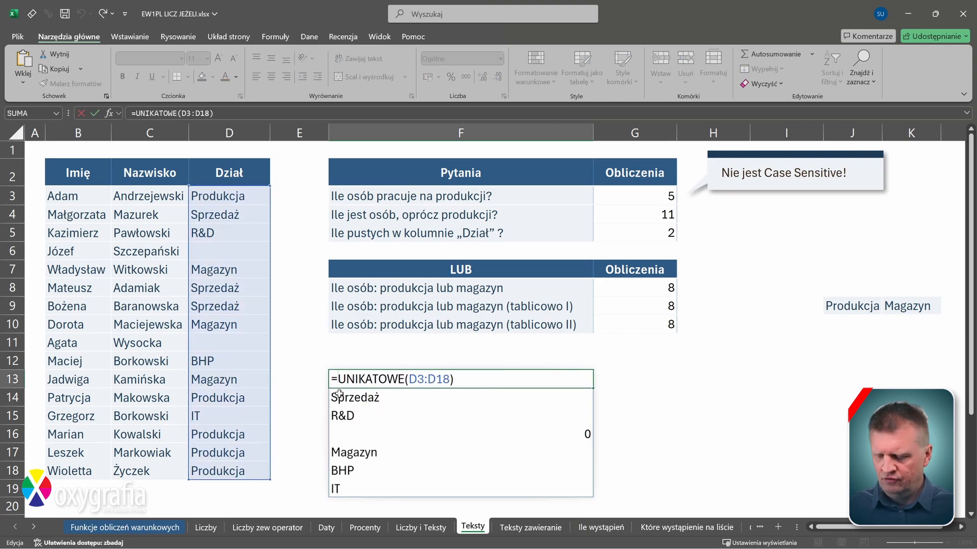
pyautogui.write('sort')
pyautogui.press('Tab')
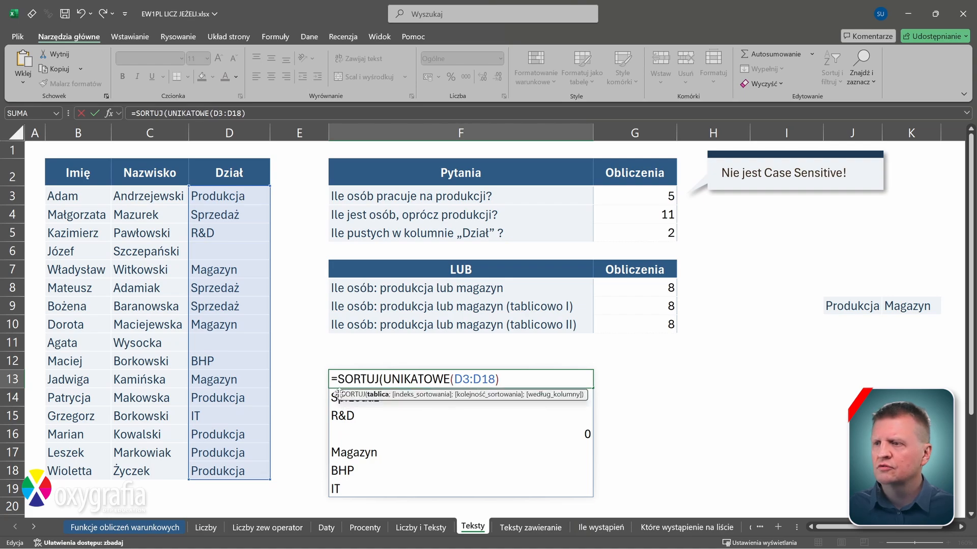
pyautogui.write(')')
pyautogui.press('Return')
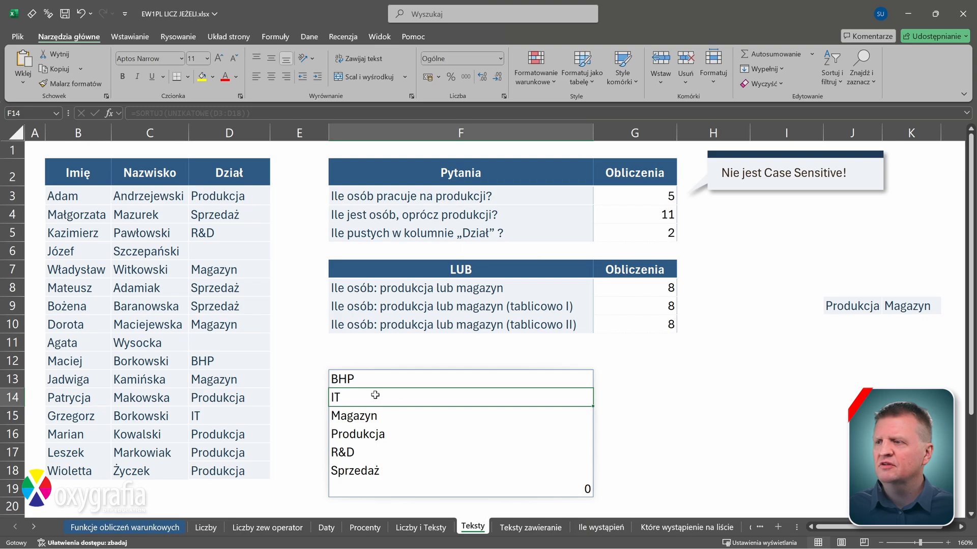
# Drop the last row of the department list by changing F13 to =POMIŃ(SORTUJ(UNIKATOWE(D3:D18));-1)
pyautogui.press('Up')
pyautogui.press('F2')
pyautogui.hotkey('ctrl', 'Left')
pyautogui.hotkey('ctrl', 'Left')
pyautogui.hotkey('ctrl', 'Left')
pyautogui.hotkey('ctrl', 'Left')
pyautogui.write('pom')
pyautogui.press('Tab')
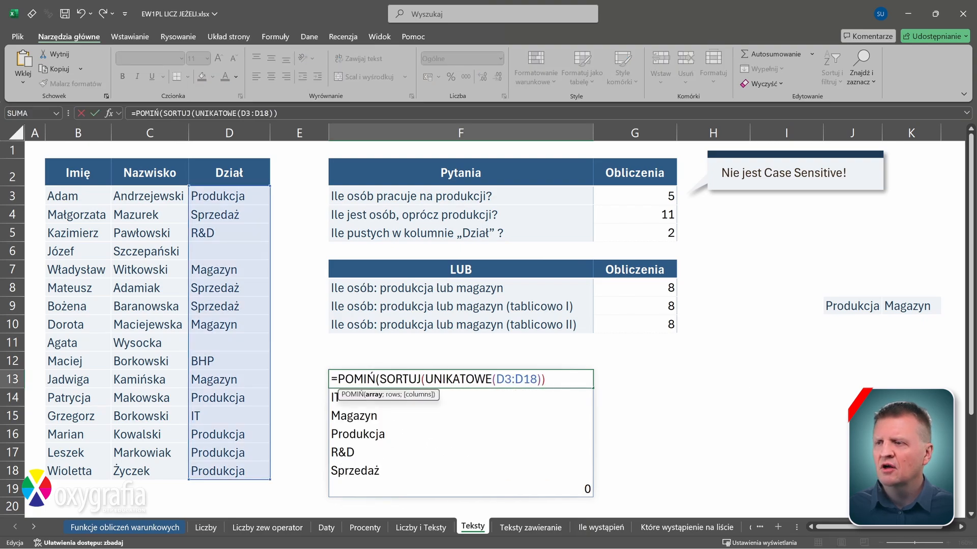
pyautogui.press('End')
pyautogui.write(';')
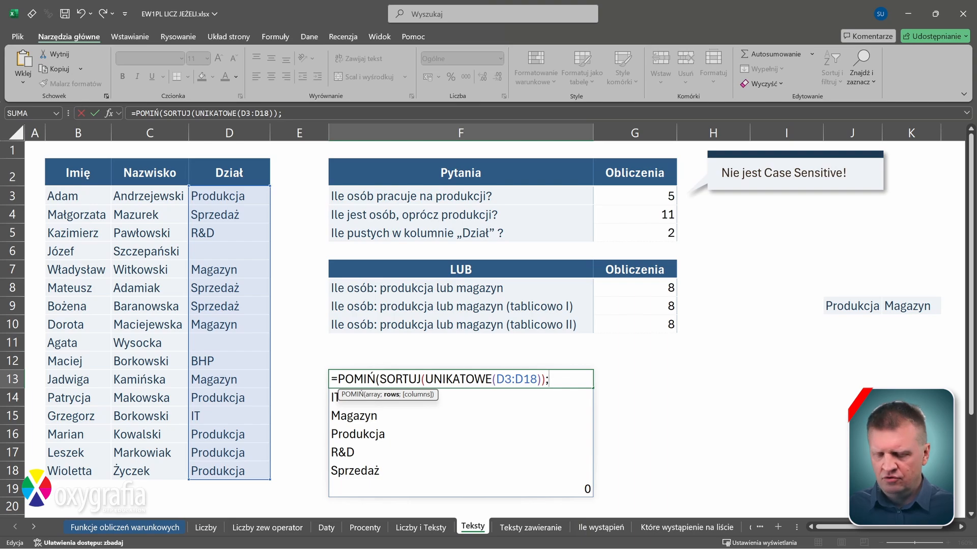
pyautogui.write('-1')
pyautogui.press('Return')
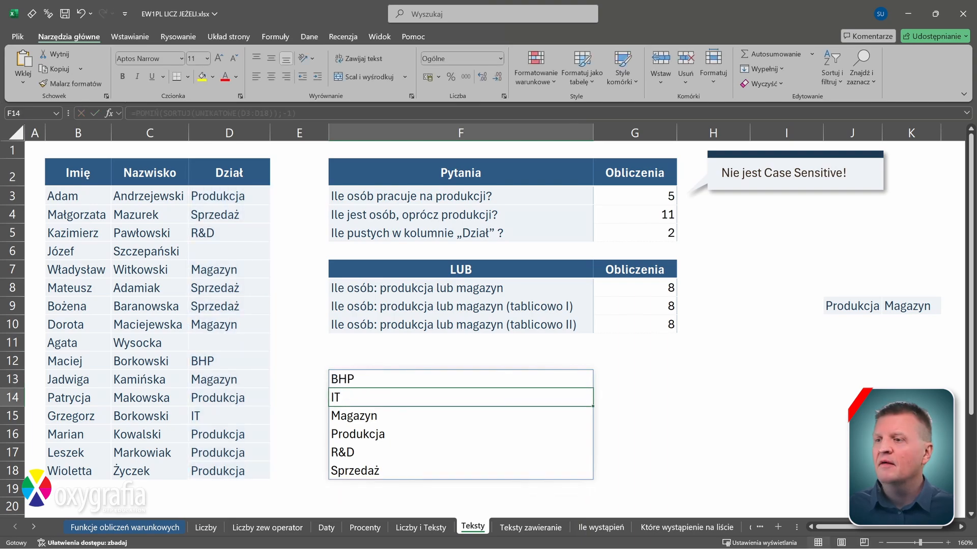
# Enter =LICZ.JEŻELI(D$3:D$18;F13) in G13 to count the people in the first listed department
pyautogui.press('Up')
pyautogui.press('Right')
pyautogui.write('=LICZ.JEŻELI(')
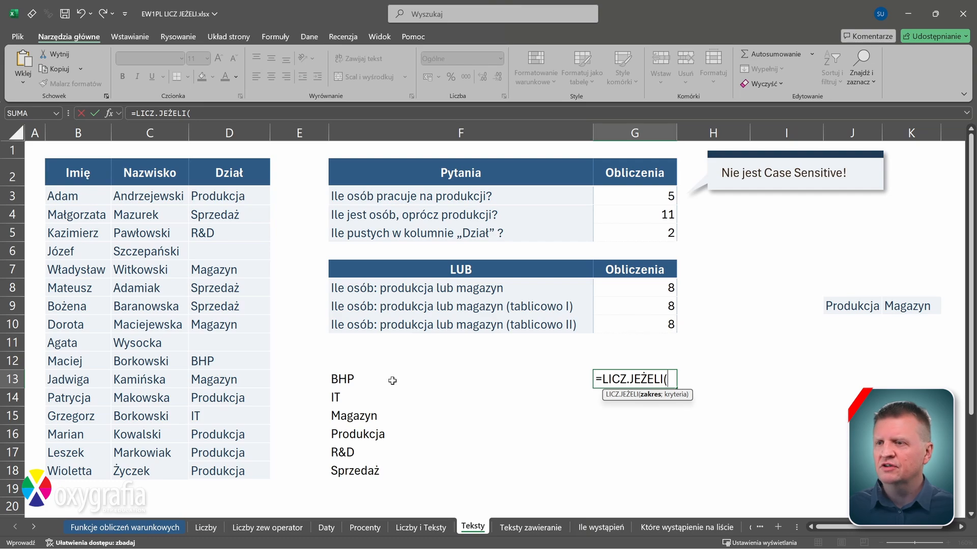
pyautogui.moveTo(235, 203); pyautogui.dragTo(231, 466)
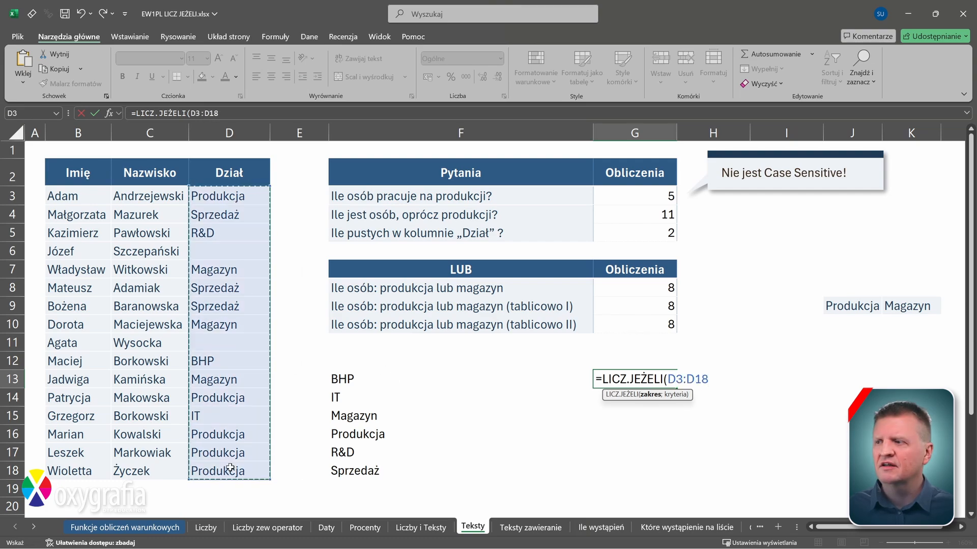
pyautogui.press('F4')
pyautogui.press('F4')
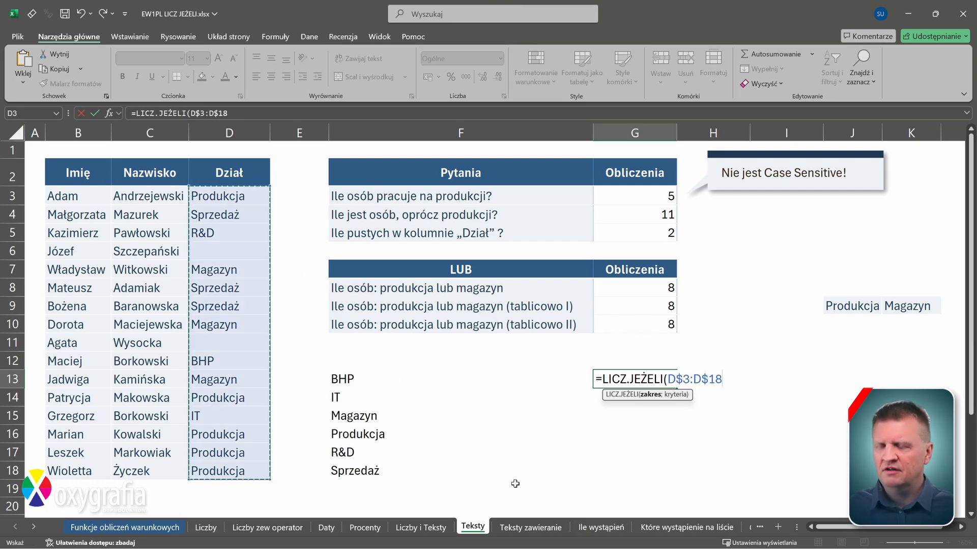
pyautogui.write(';')
pyautogui.click(367, 380)
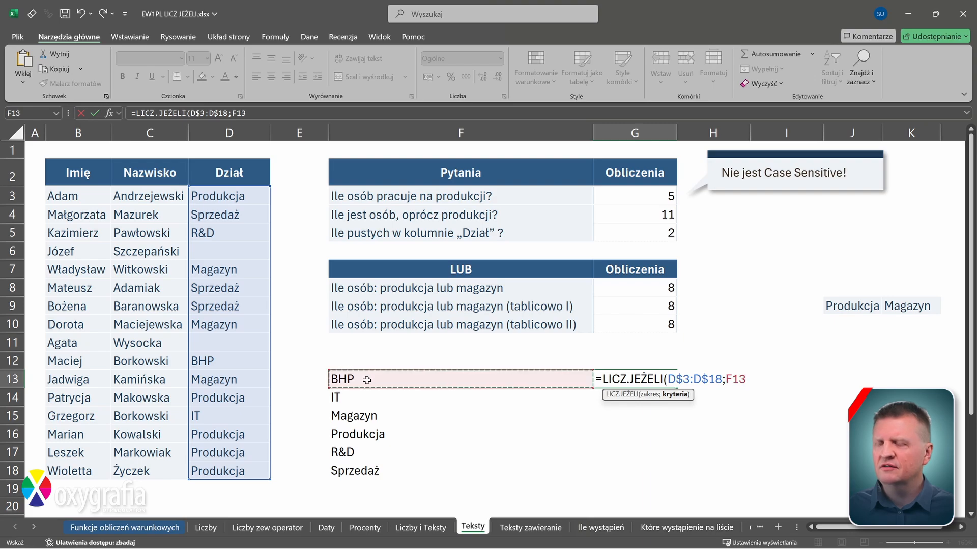
pyautogui.write(')')
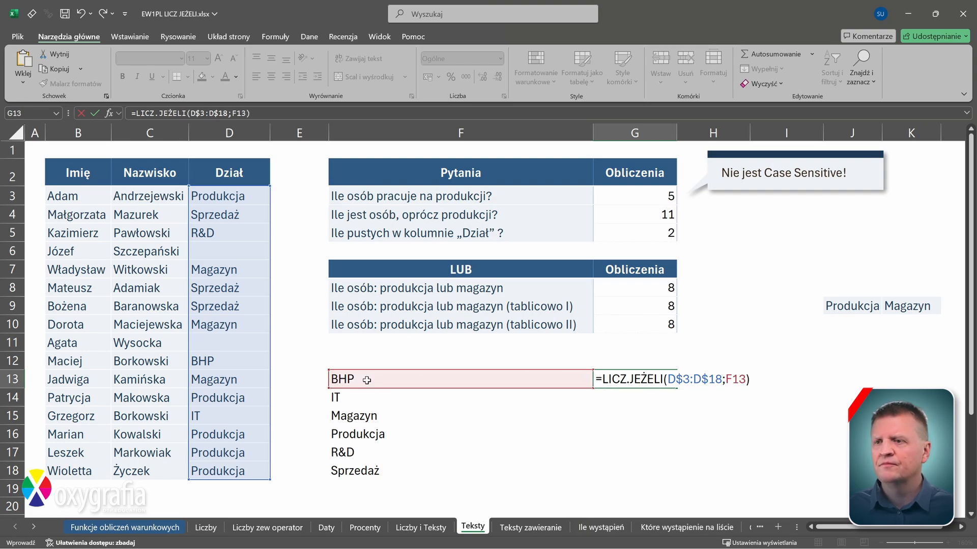
pyautogui.press('Return')
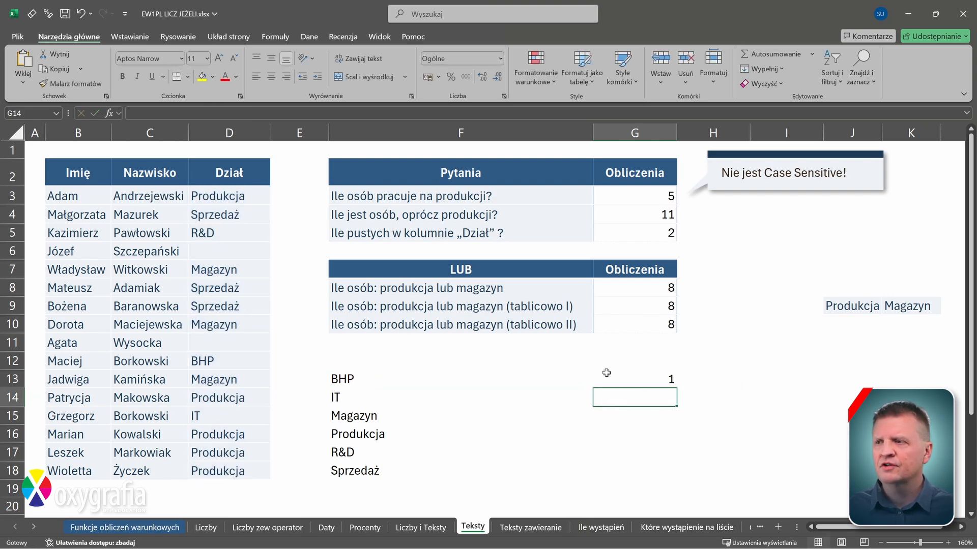
# Fill the G13 formula down to G18 so that every listed department gets its count
pyautogui.click(605, 372)
pyautogui.doubleClick(679, 389)
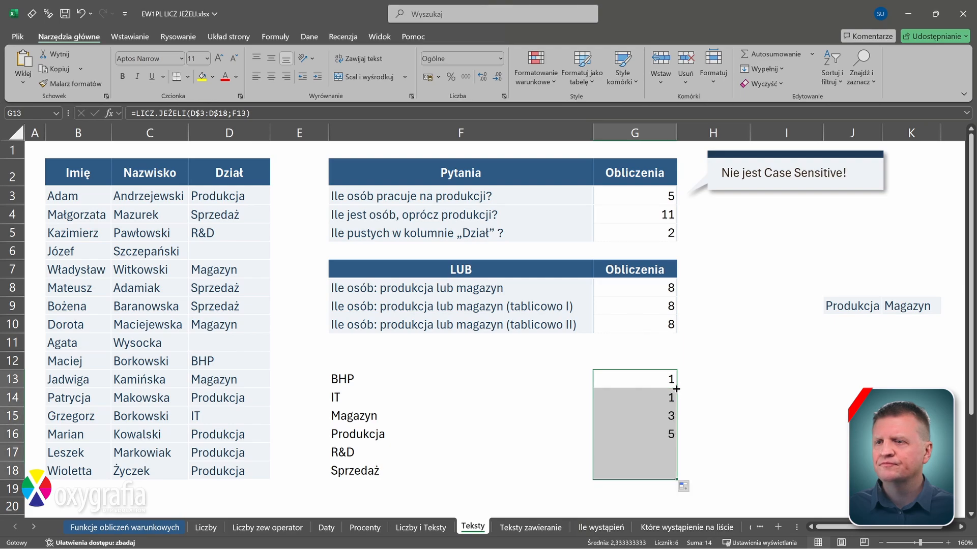
pyautogui.click(786, 409)
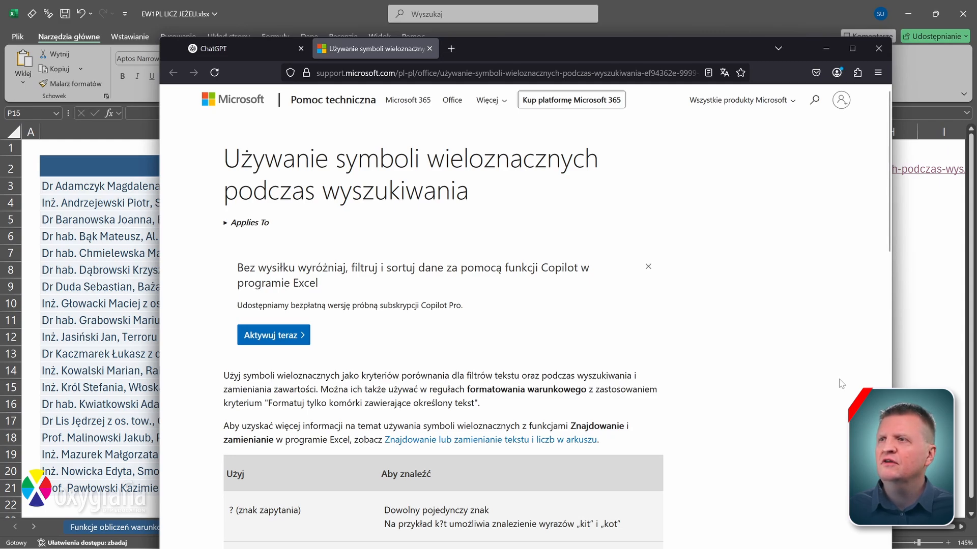
# Review the table of wildcard symbols on the Microsoft support page and switch back to the Excel worksheet
pyautogui.scroll(-5, 838, 385)
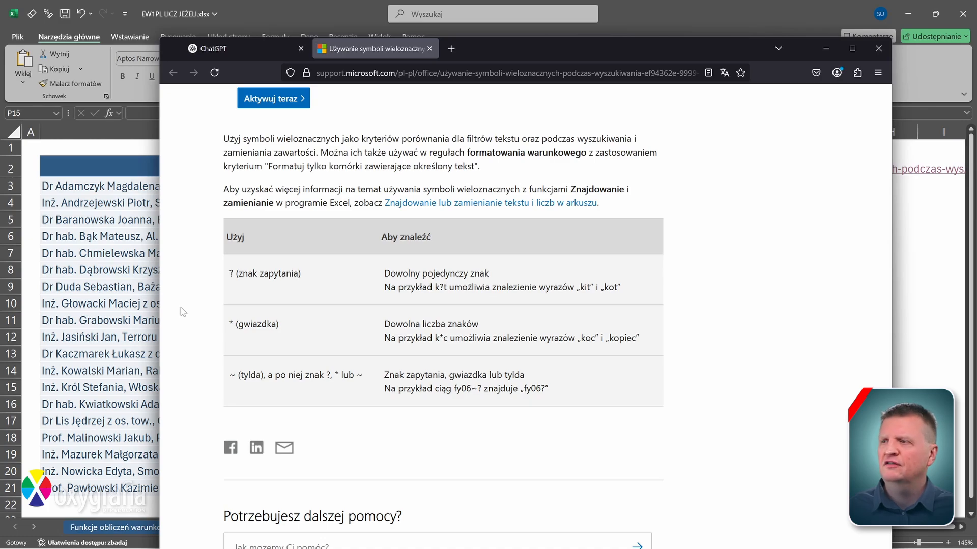
pyautogui.click(139, 304)
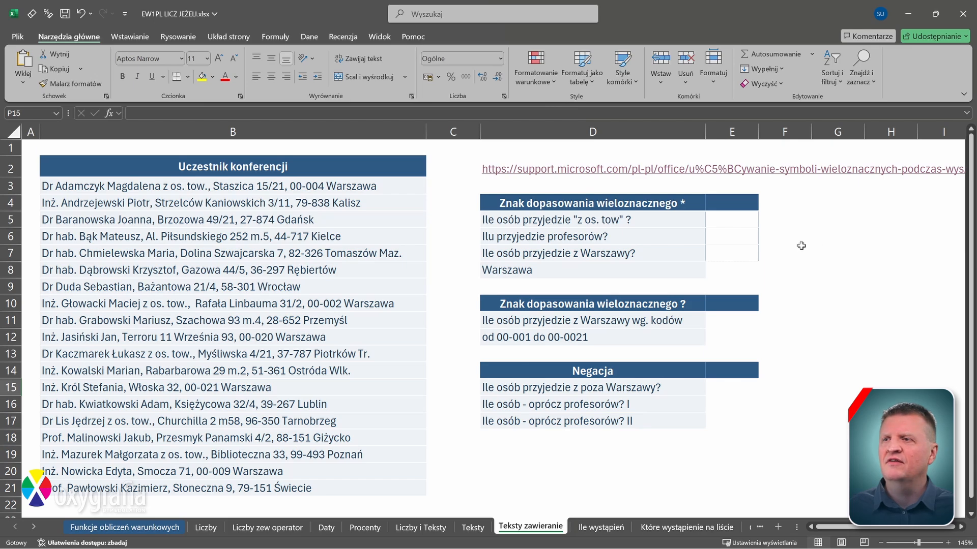
# Enter =LICZ.JEŻELI(B3:B21;"z os. tow") in E5 to count the participants coming with a companion
pyautogui.click(731, 220)
pyautogui.write('=LICZ.JEŻELI(')
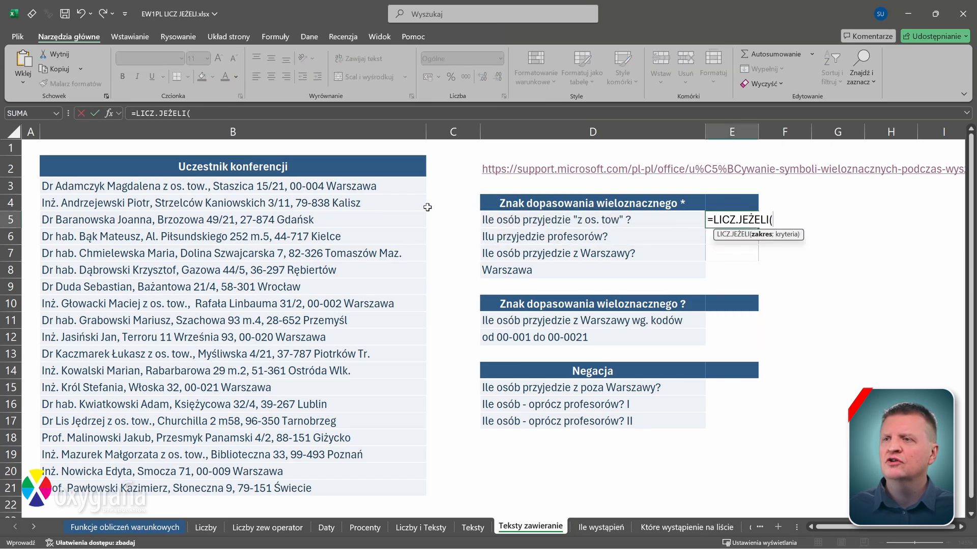
pyautogui.click(390, 187)
pyautogui.hotkey('ctrl', 'shift', 'Down')
pyautogui.write(';')
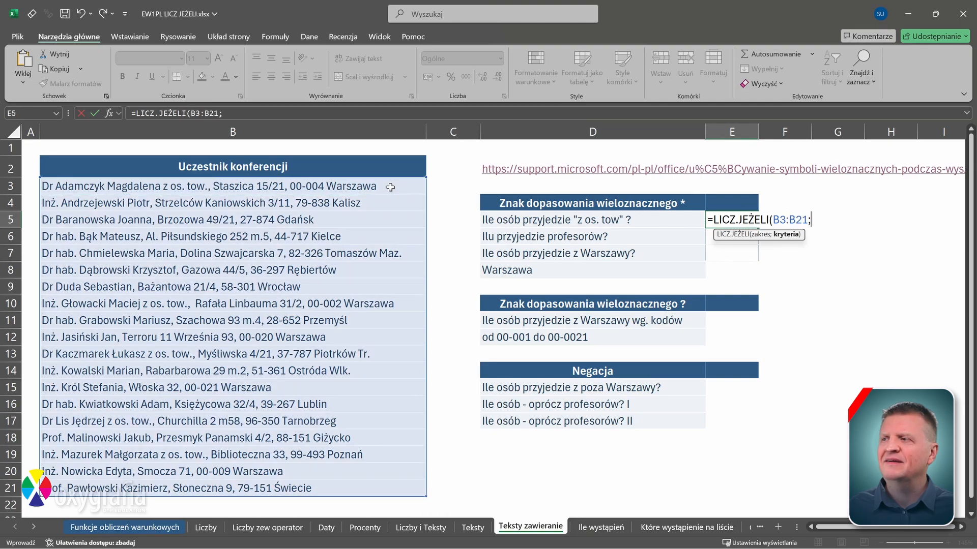
pyautogui.write('"z os. tow"')
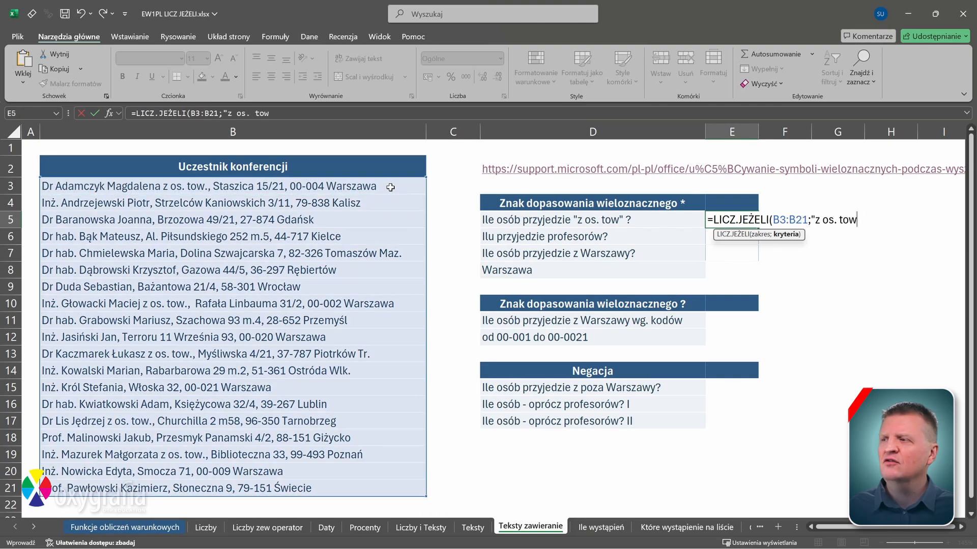
pyautogui.write(')')
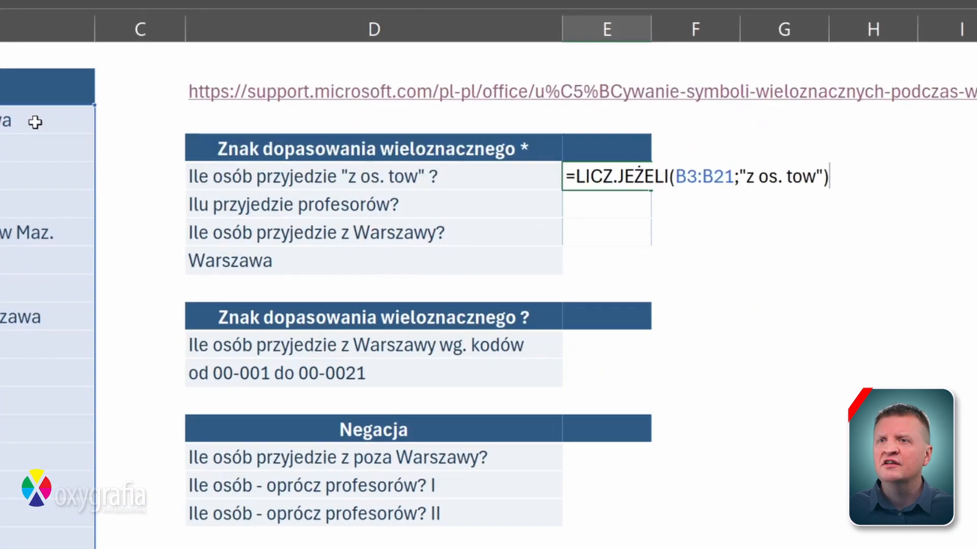
pyautogui.press('Return')
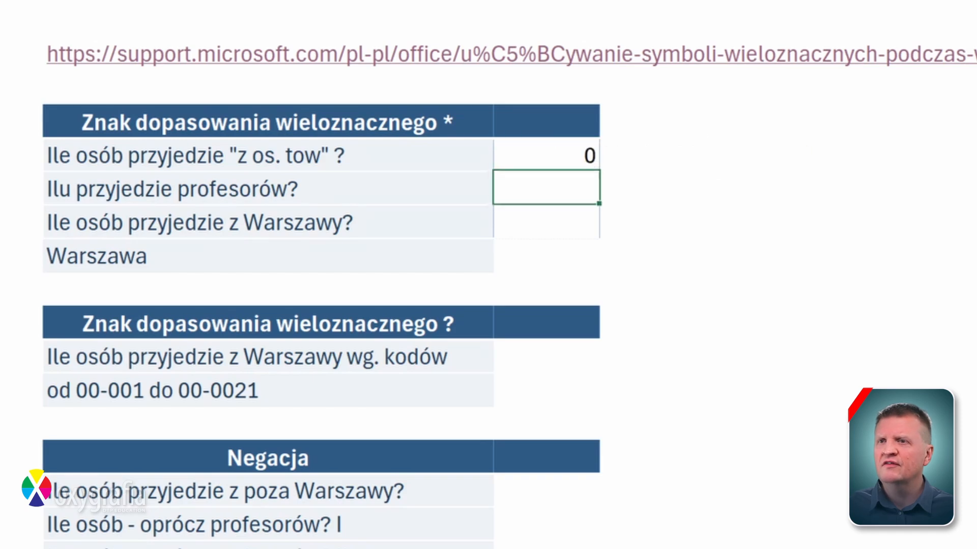
# Add asterisk wildcards on both sides of the E5 criterion, giving =LICZ.JEŻELI(B3:B21;"*z os. tow*")
pyautogui.press('Up')
pyautogui.press('F2')
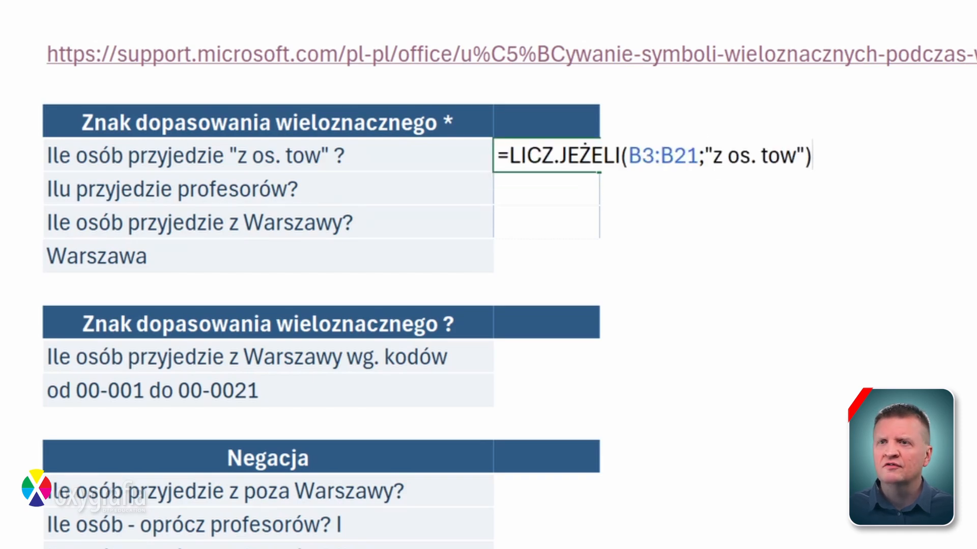
pyautogui.click(713, 155)
pyautogui.write('=')
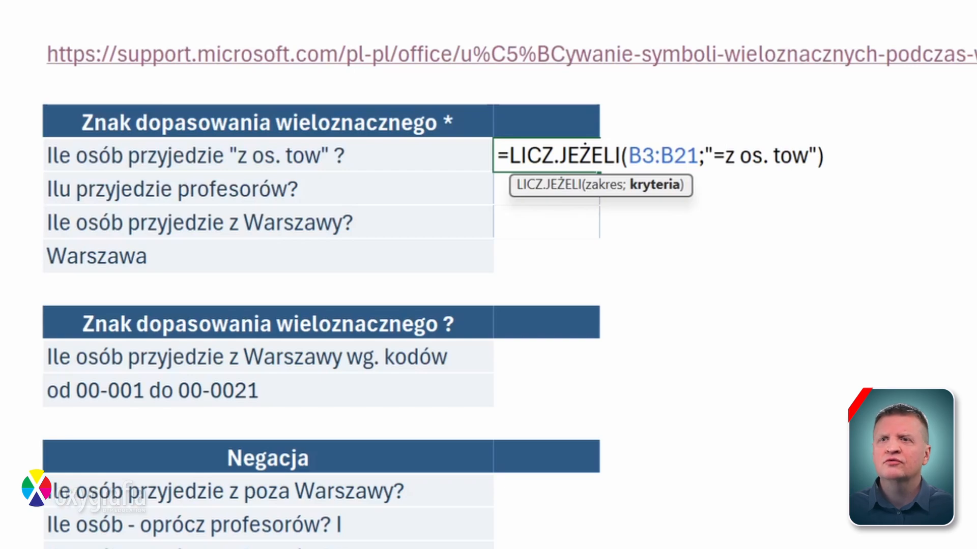
pyautogui.press('BackSpace')
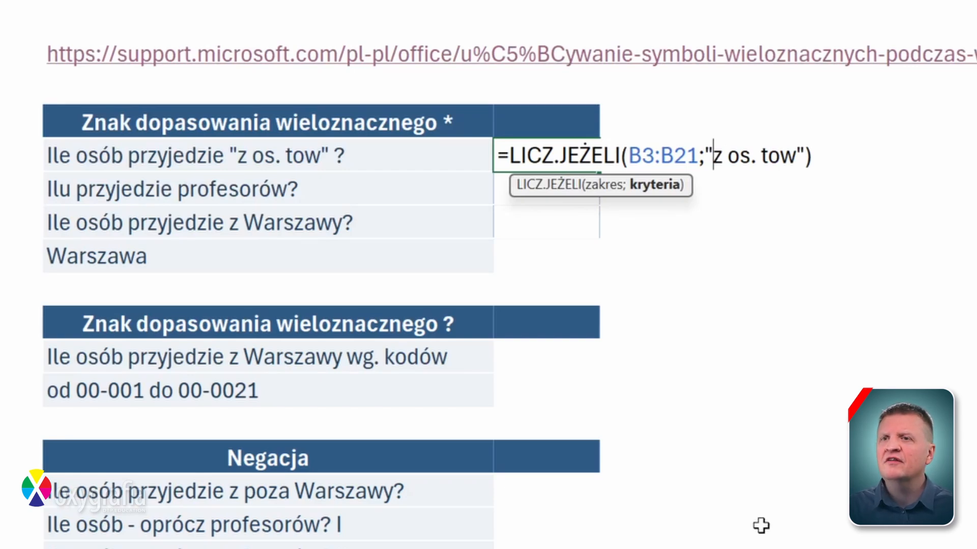
pyautogui.write('*')
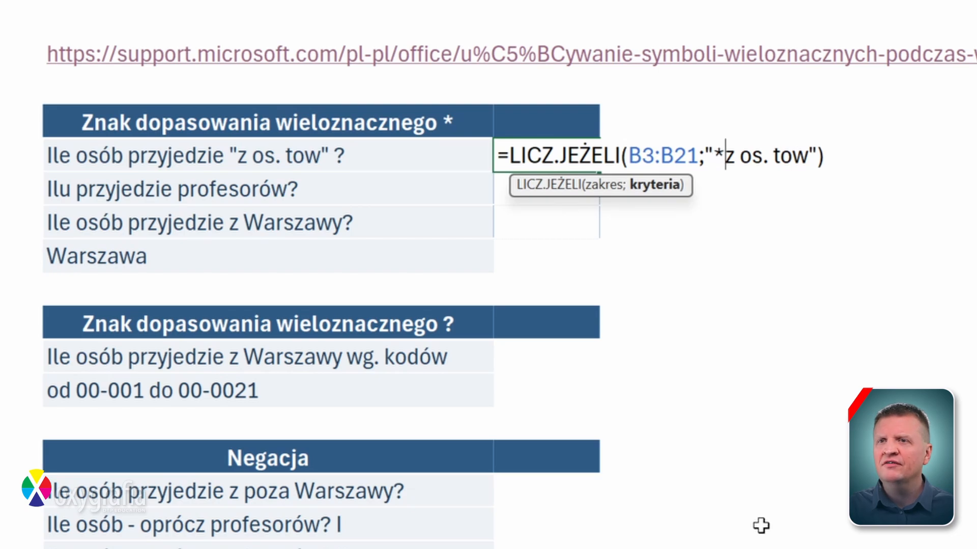
pyautogui.press('Right')
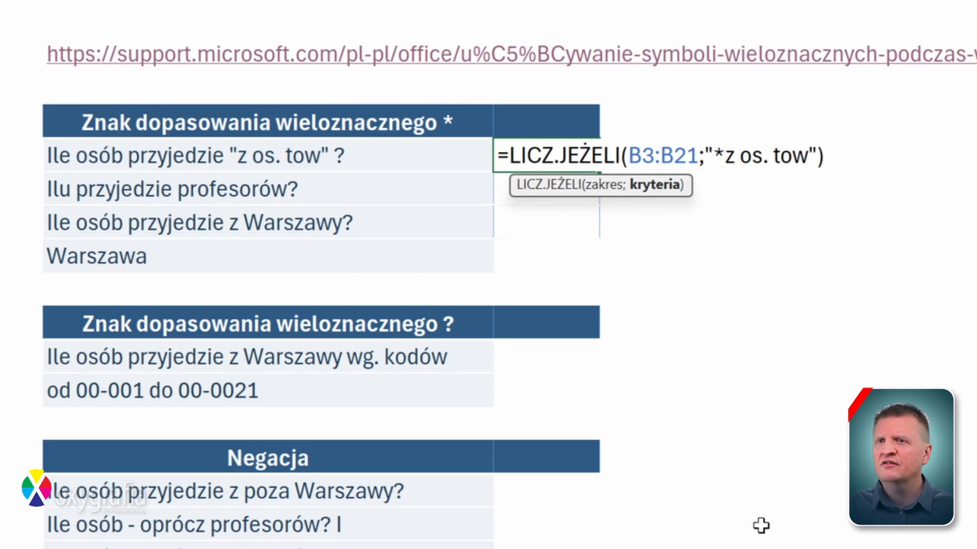
pyautogui.press('Right')
pyautogui.press('Right')
pyautogui.press('Right')
pyautogui.write('*')
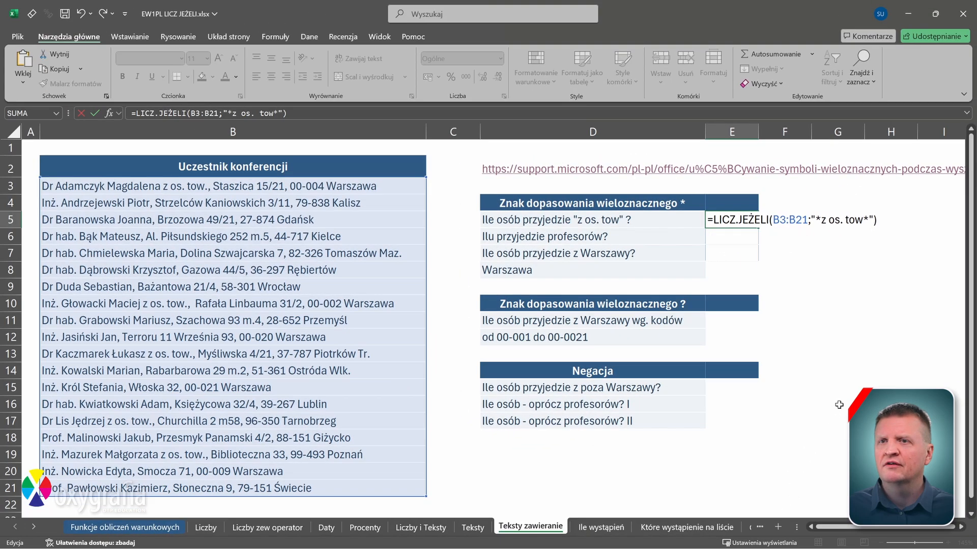
pyautogui.press('Return')
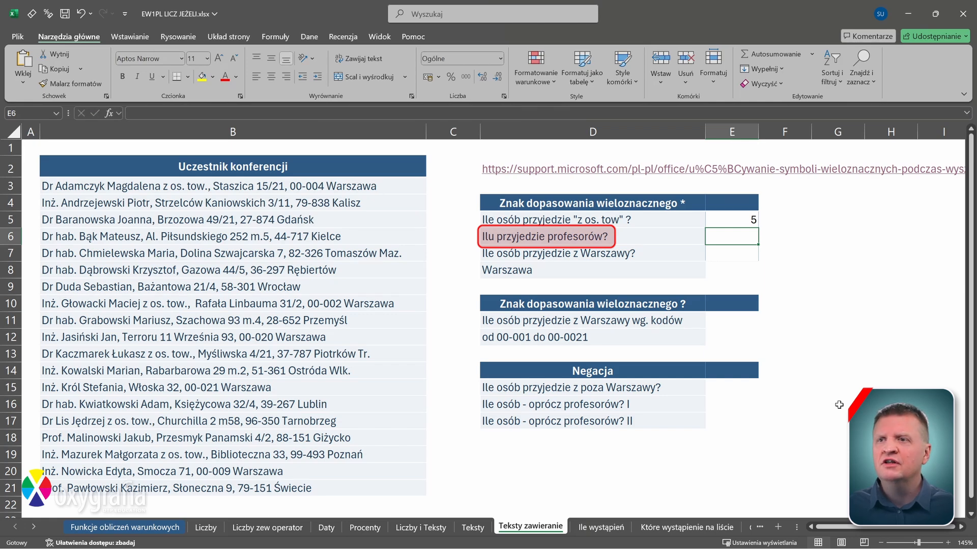
# Enter =LICZ.JEŻELI(B3:B21;"prof.*") in E6 to count the professors
pyautogui.write('=lic')
pyautogui.press('Tab')
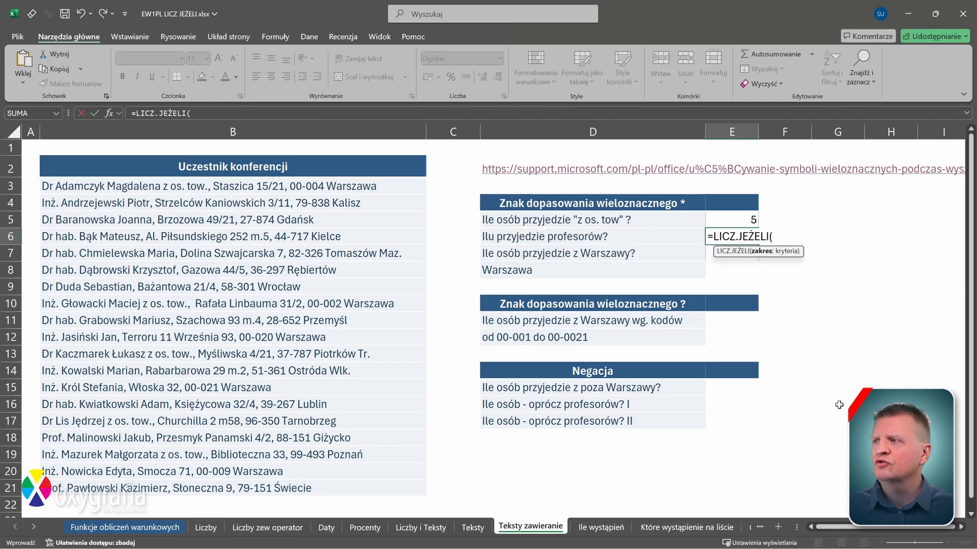
pyautogui.click(390, 187)
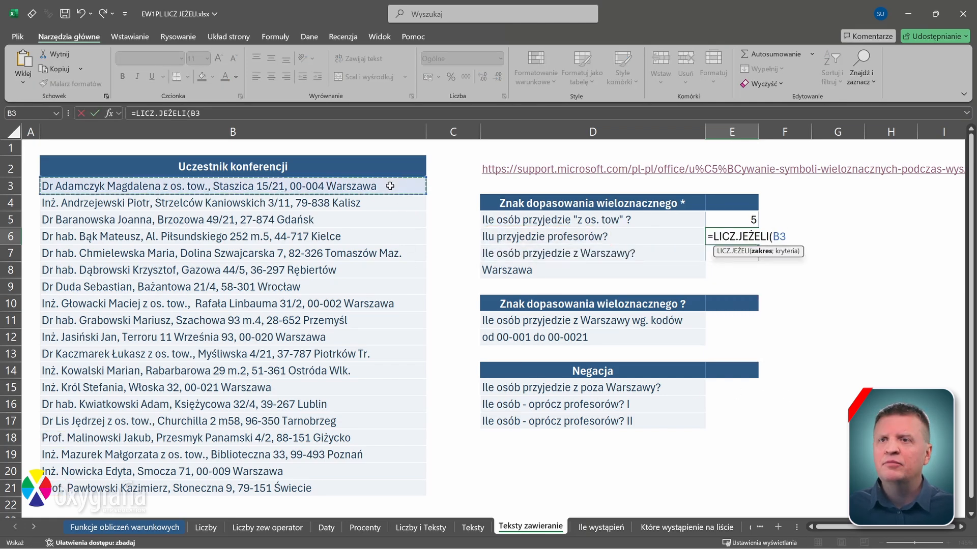
pyautogui.hotkey('ctrl', 'shift', 'Down')
pyautogui.write(';"prof')
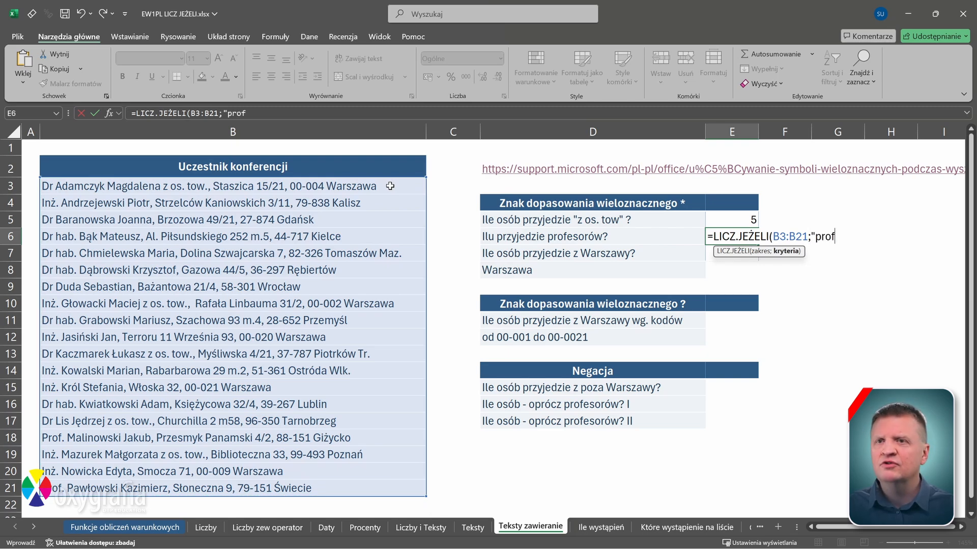
pyautogui.write('.*")')
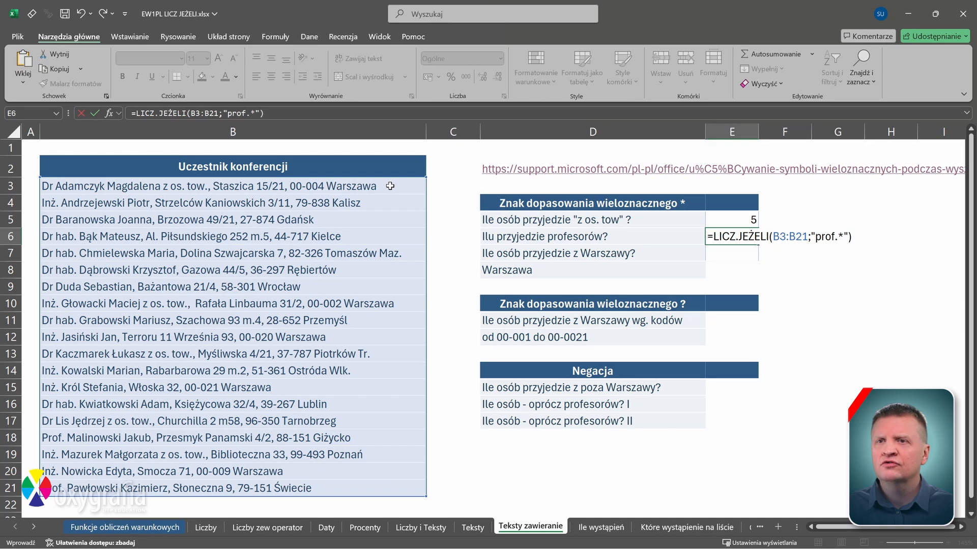
pyautogui.press('Return')
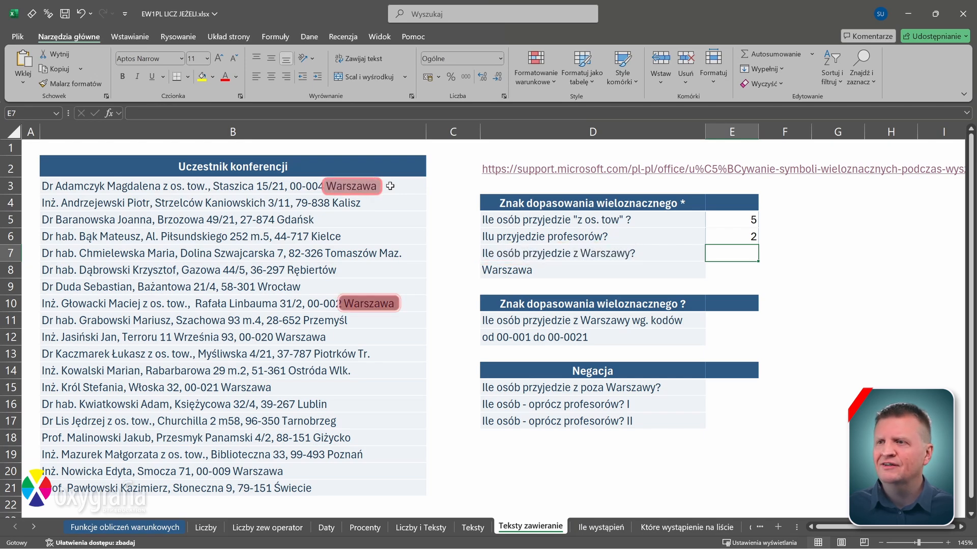
# Enter =LICZ.JEŻELI(B3:B21;"*warszawa") in E7 to count the participants from Warsaw
pyautogui.write('=')
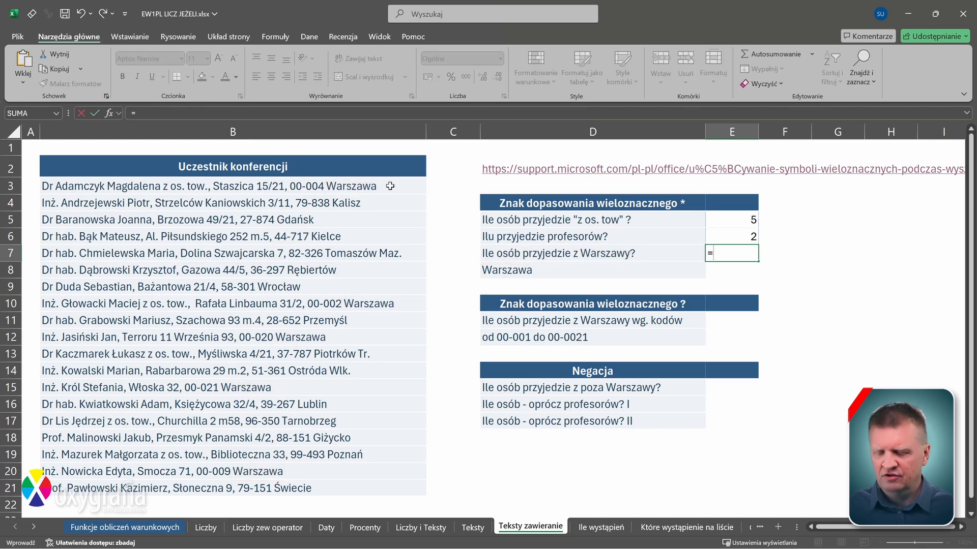
pyautogui.write('licz')
pyautogui.press('Tab')
pyautogui.click(307, 188)
pyautogui.hotkey('ctrl', 'shift', 'Down')
pyautogui.write(';')
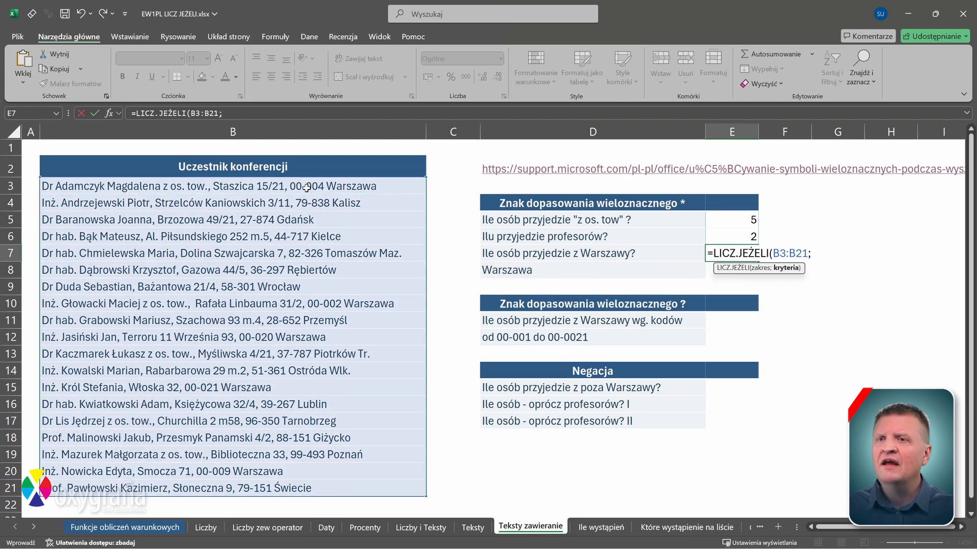
pyautogui.write('"*')
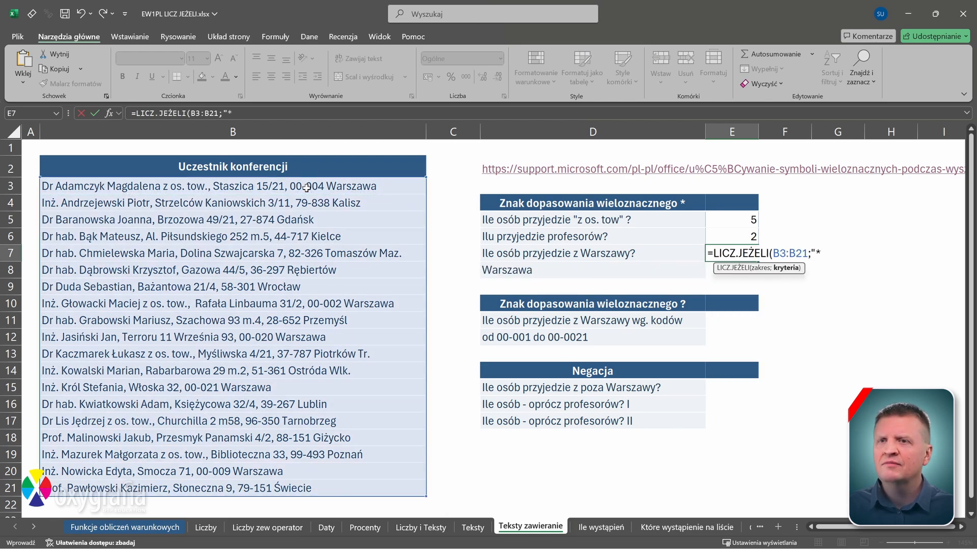
pyautogui.write('warszawa")')
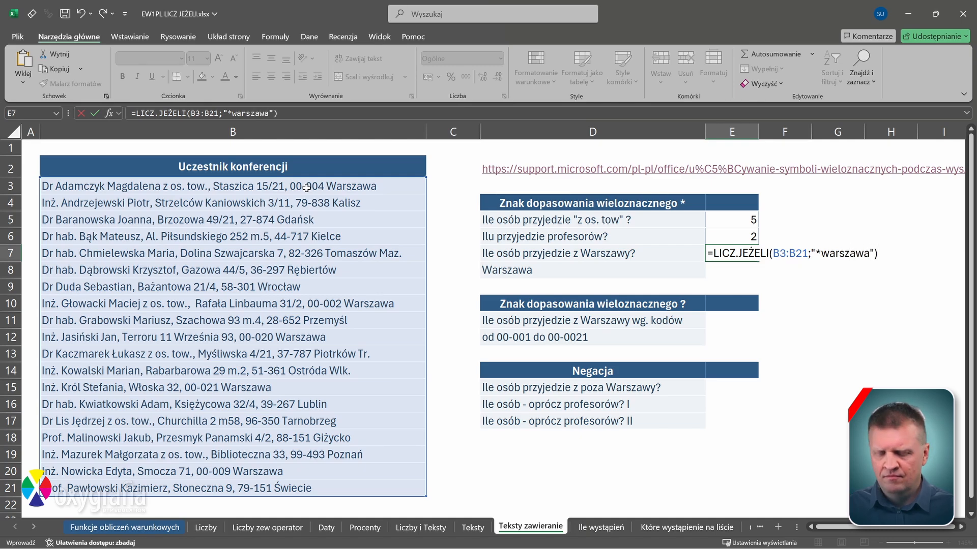
pyautogui.press('Return')
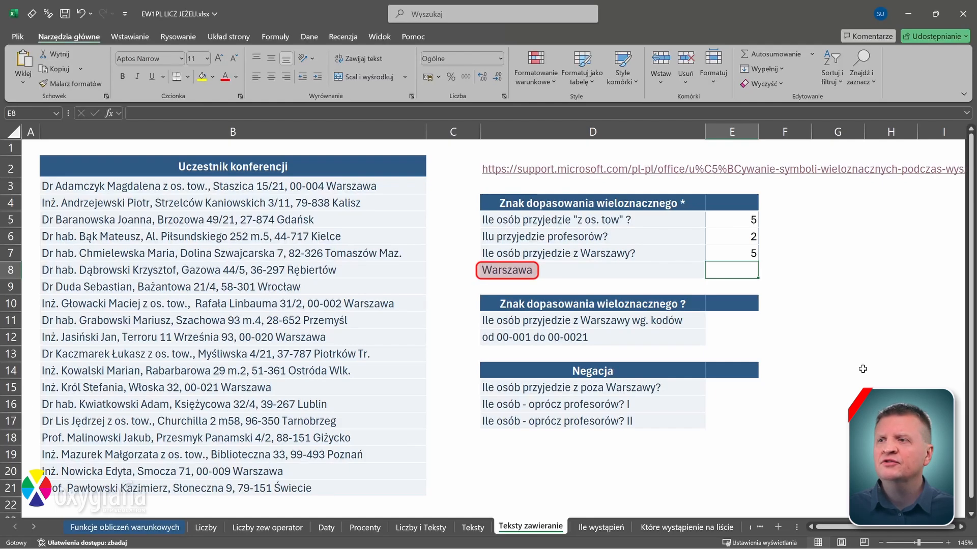
# Enter =LICZ.JEŻELI(B3:B21;"*"&D8&"*") in E8 to count the participants from the city named in D8
pyautogui.write('=licz')
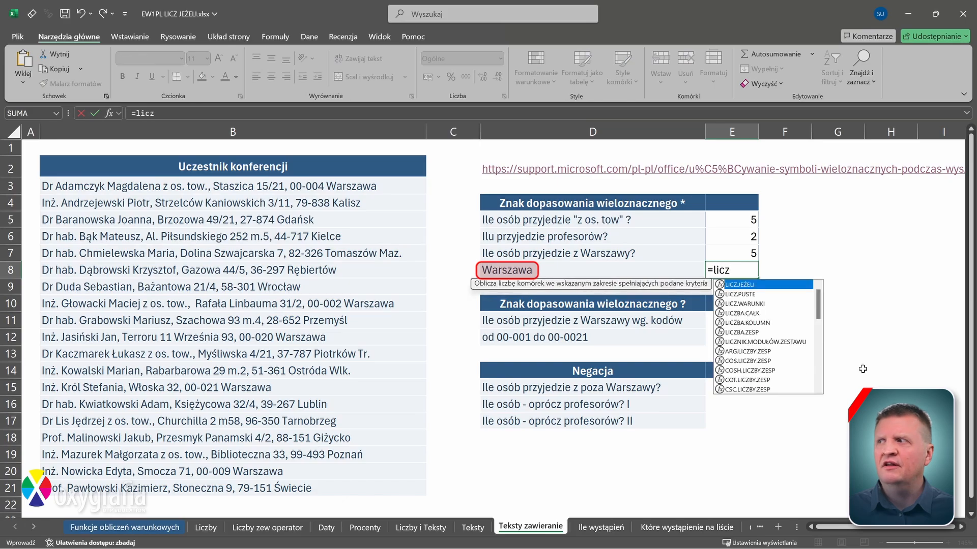
pyautogui.press('Tab')
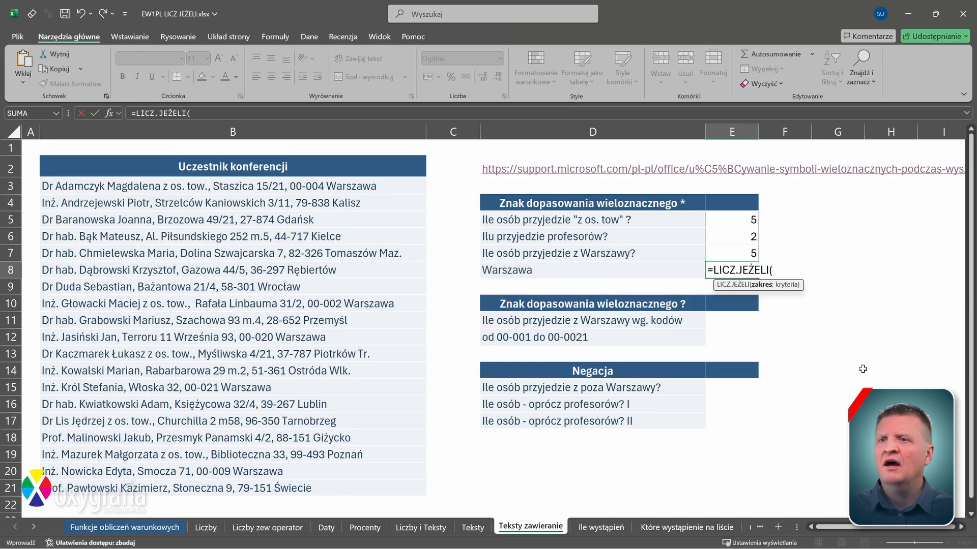
pyautogui.click(371, 186)
pyautogui.hotkey('ctrl', 'shift', 'Down')
pyautogui.write(';"*"&')
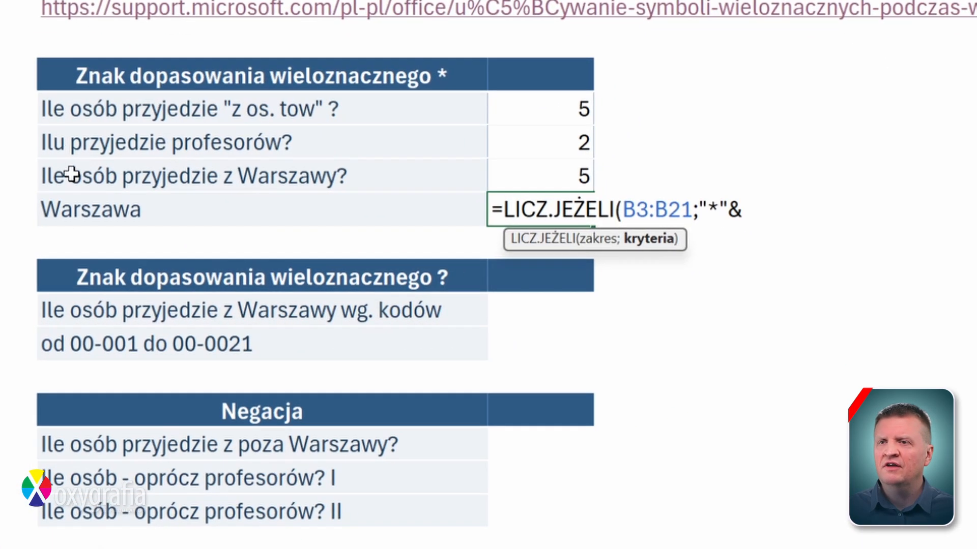
pyautogui.click(495, 272)
pyautogui.write('&"*')
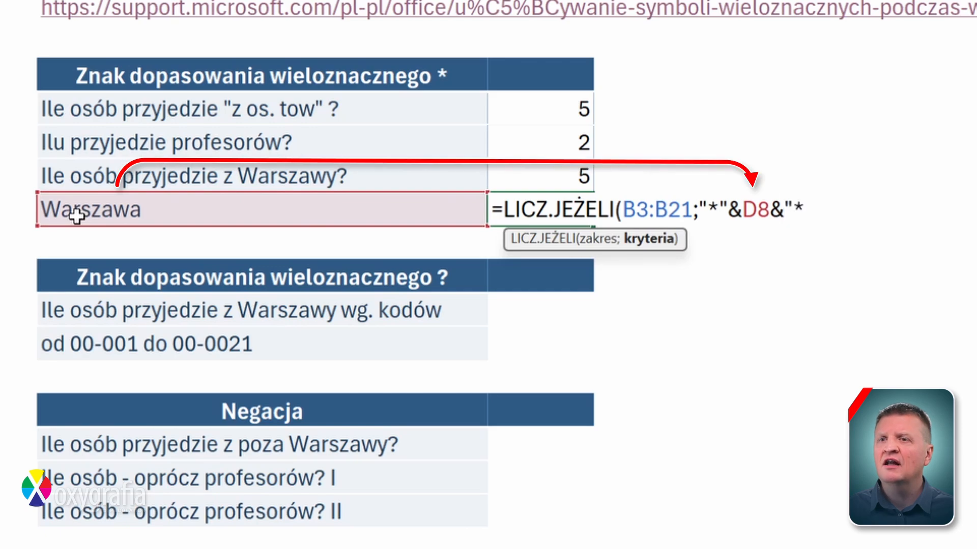
pyautogui.write('")')
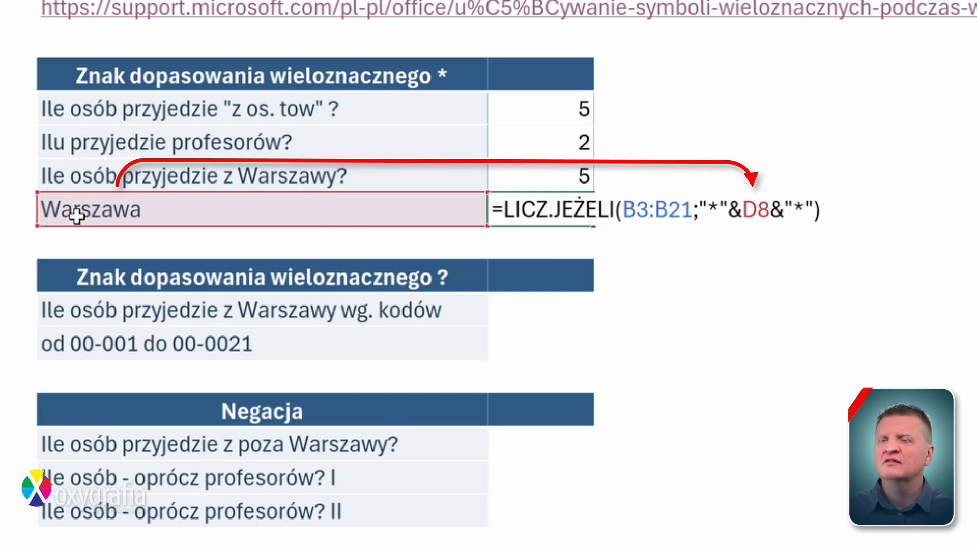
pyautogui.press('Return')
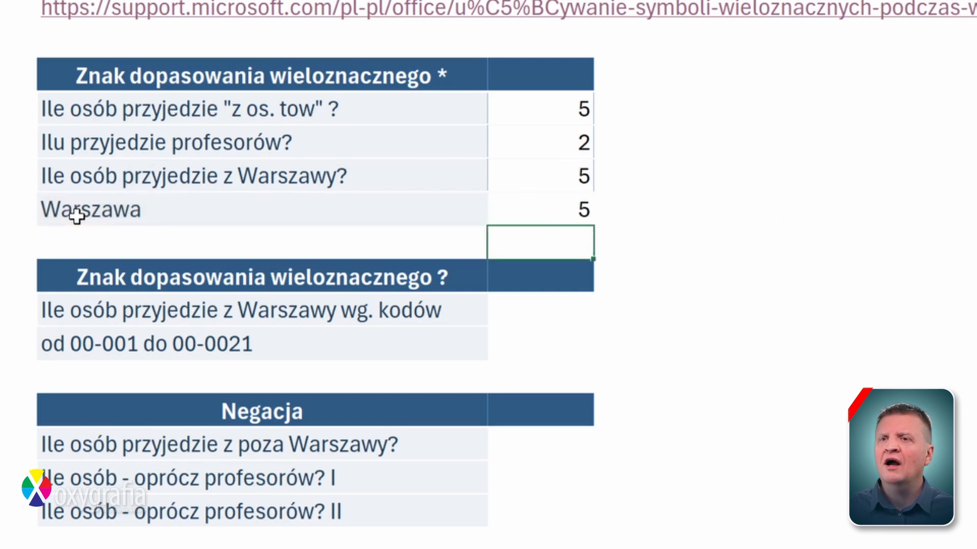
# Review the E8 formula and replace the city in D8 with Kielce
pyautogui.press('Up')
pyautogui.press('F2')
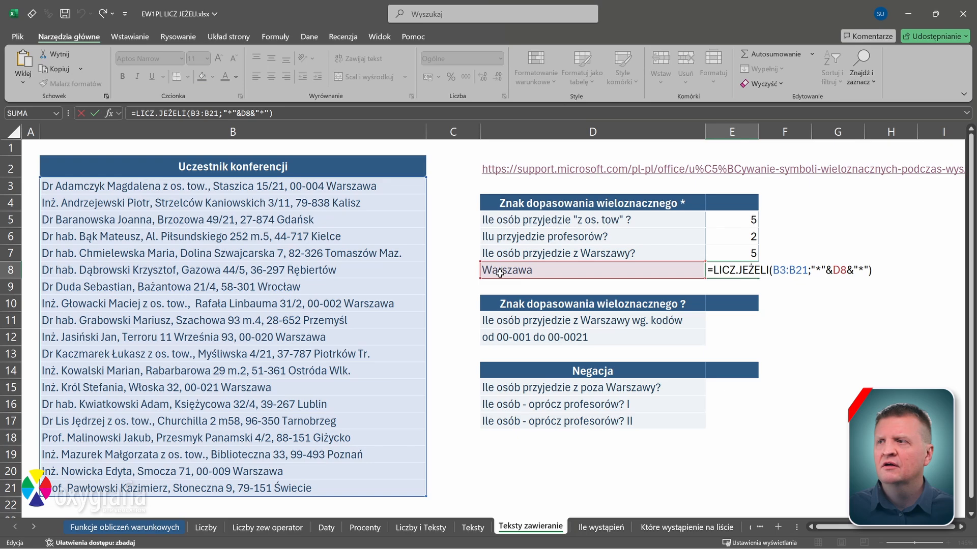
pyautogui.click(500, 273)
pyautogui.write('Kielce')
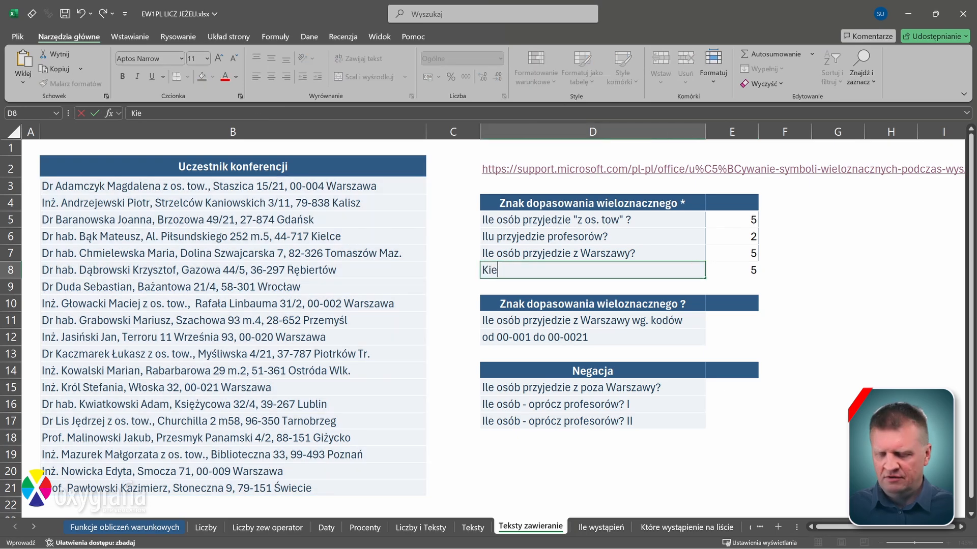
pyautogui.press('Return')
pyautogui.click(889, 351)
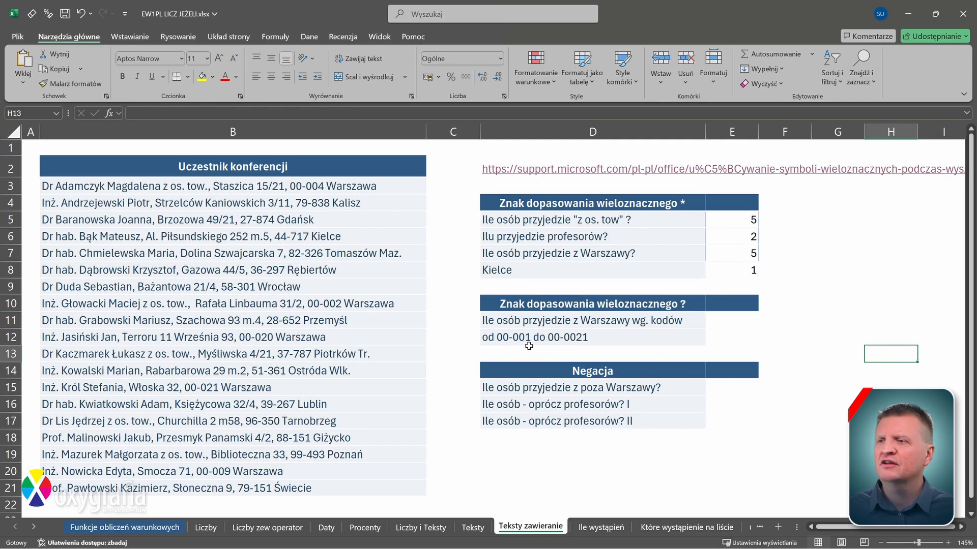
# Enter =LICZ.JEŻELI(B3:B21;"*00-0??*") in E11 to count the Warsaw participants by postal code
pyautogui.click(731, 321)
pyautogui.write('=licz')
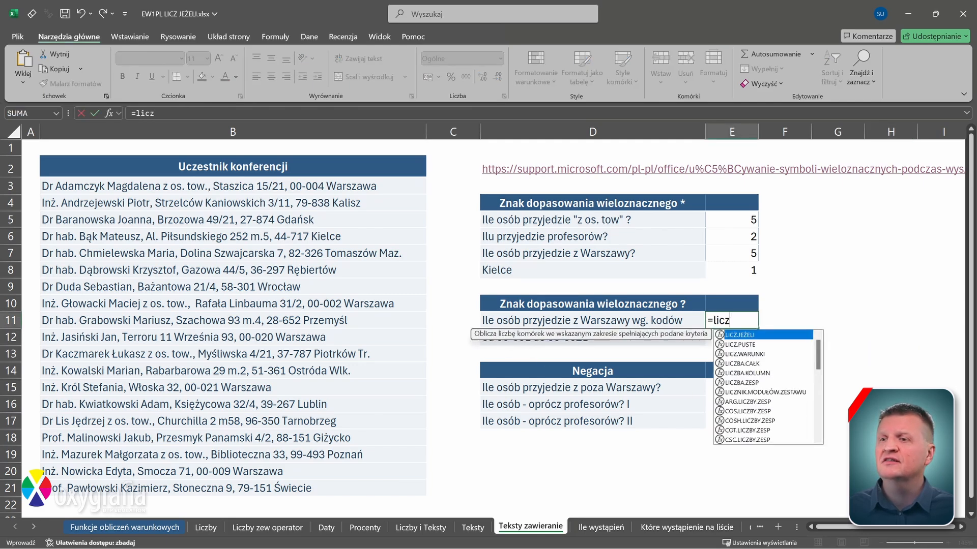
pyautogui.press('Tab')
pyautogui.click(402, 191)
pyautogui.hotkey('ctrl', 'shift', 'Down')
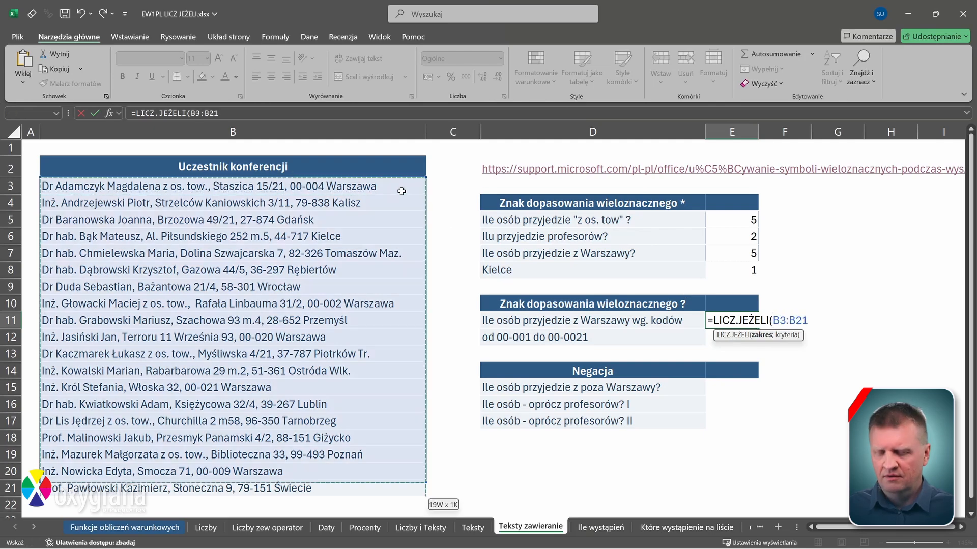
pyautogui.write(';"*')
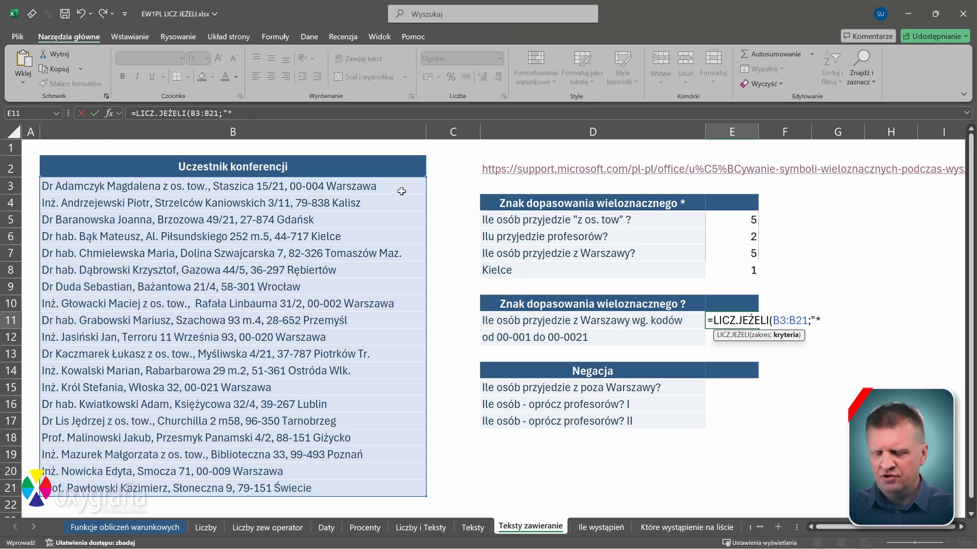
pyautogui.write('00-')
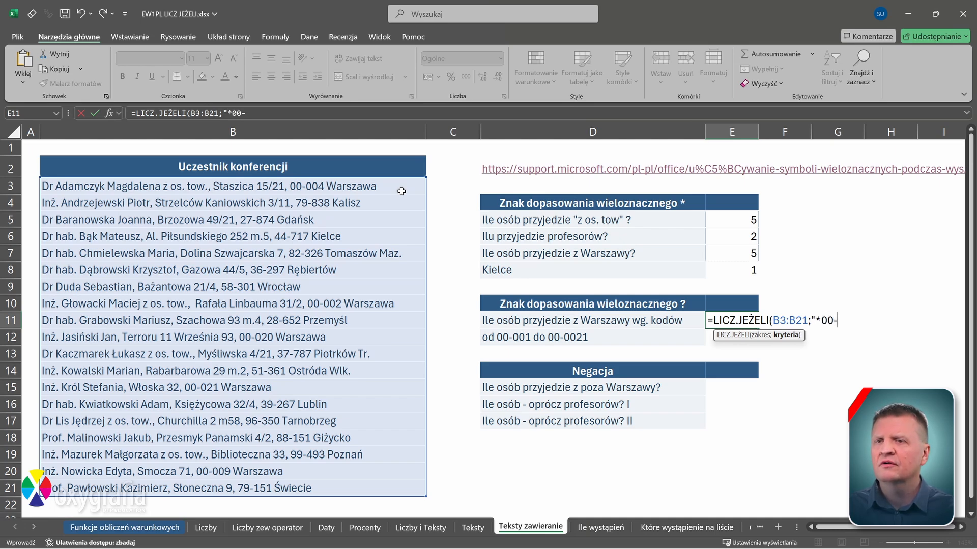
pyautogui.write('0')
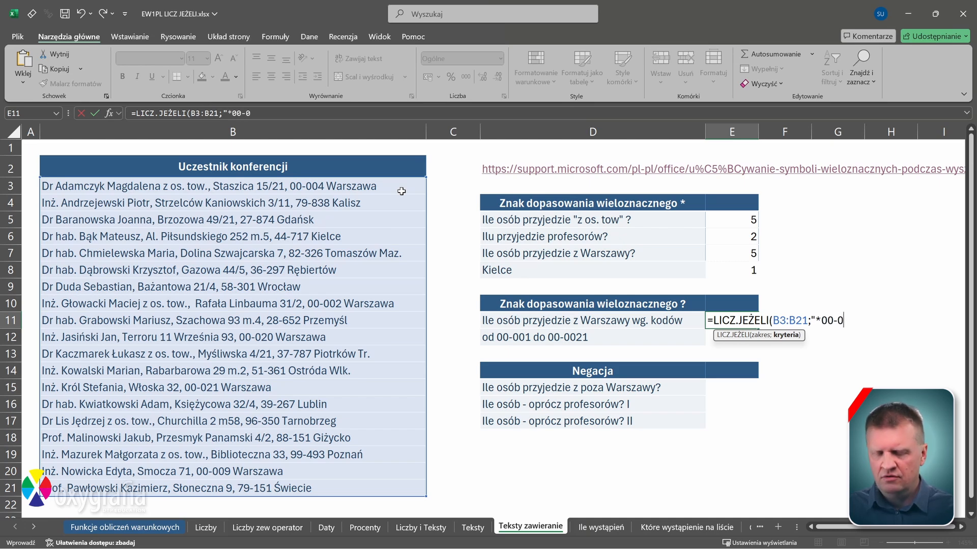
pyautogui.write('??')
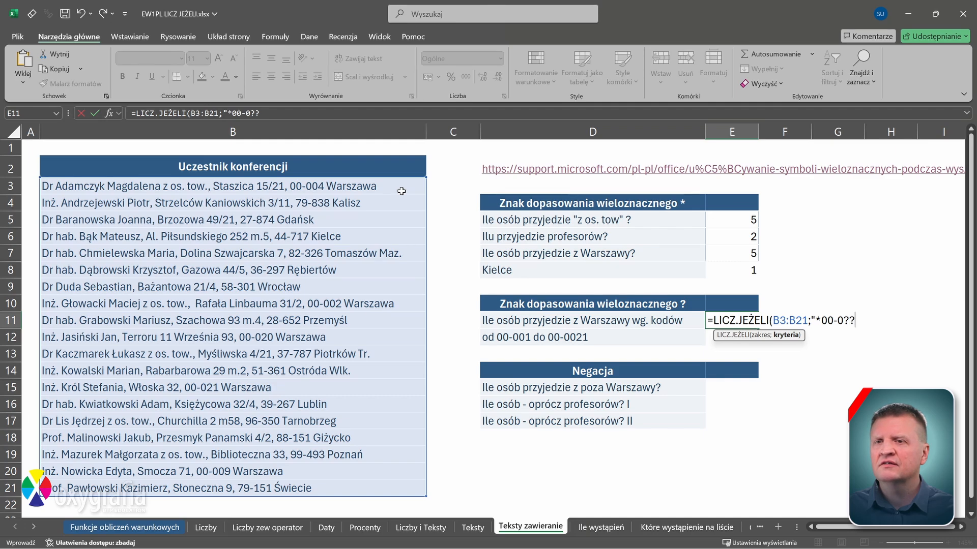
pyautogui.write('*')
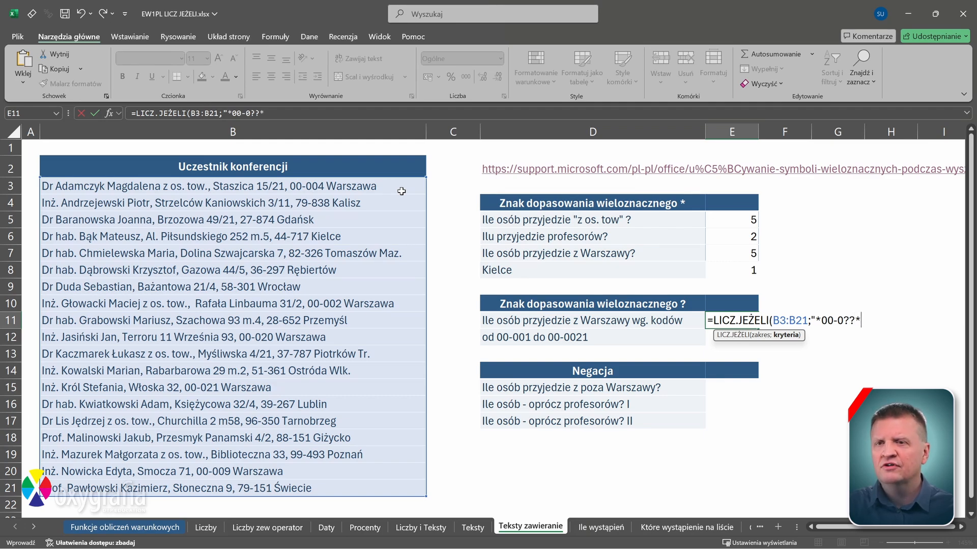
pyautogui.write('")')
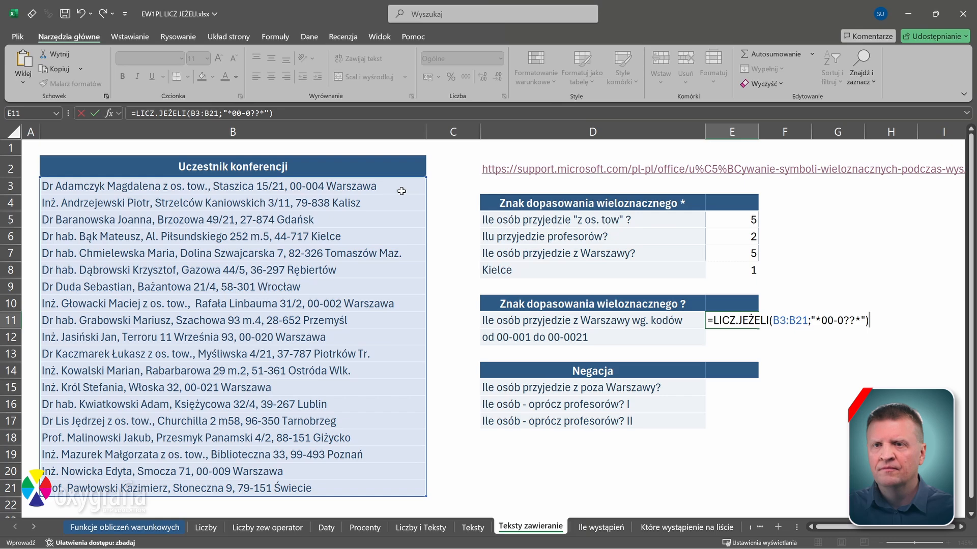
pyautogui.press('Return')
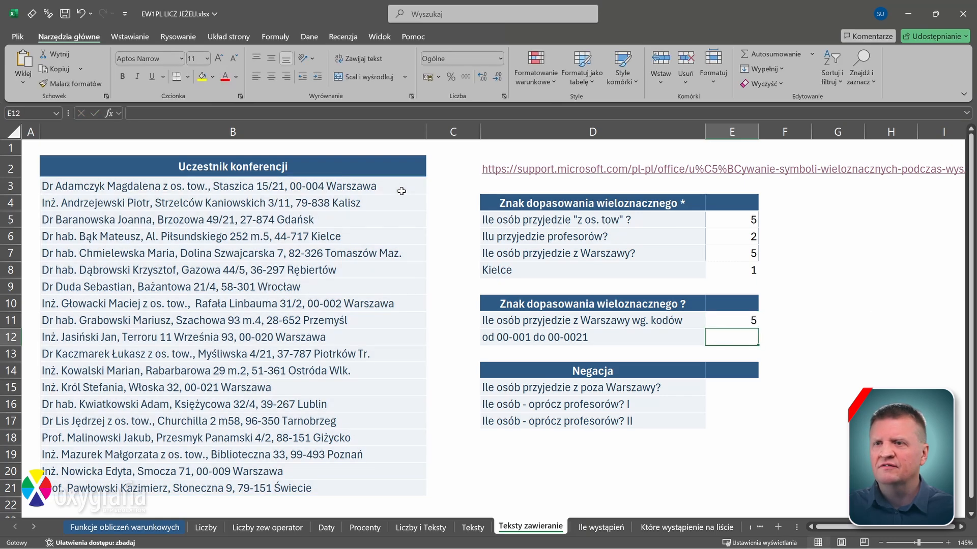
# Remove the two question marks from the E11 criterion, giving =LICZ.JEŻELI(B3:B21;"*00-0*")
pyautogui.press('Up')
pyautogui.press('F2')
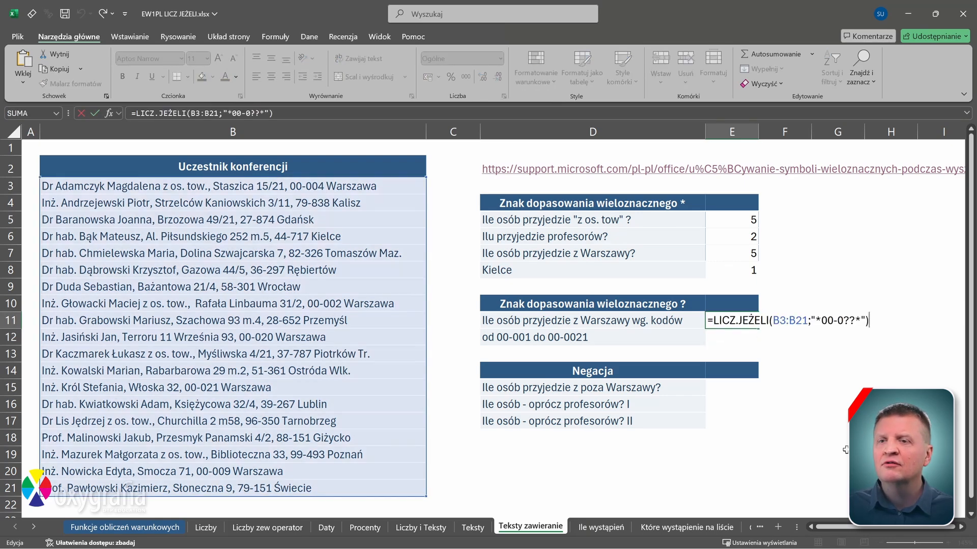
pyautogui.press('Left')
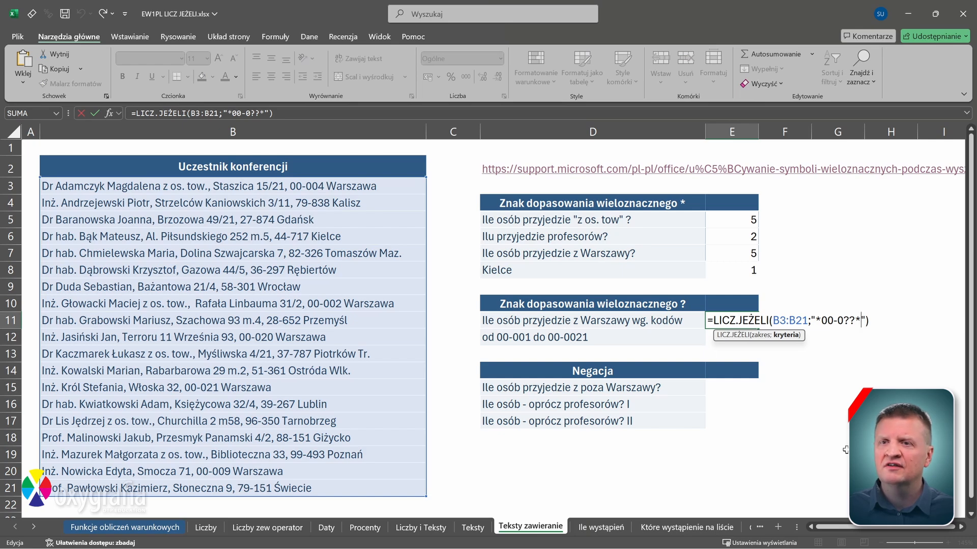
pyautogui.press('Delete')
pyautogui.press('BackSpace')
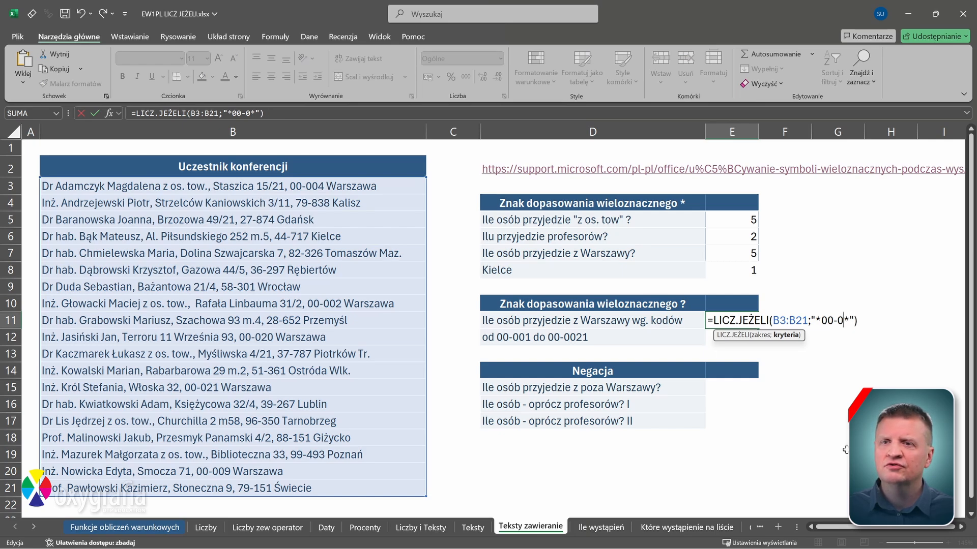
pyautogui.press('Return')
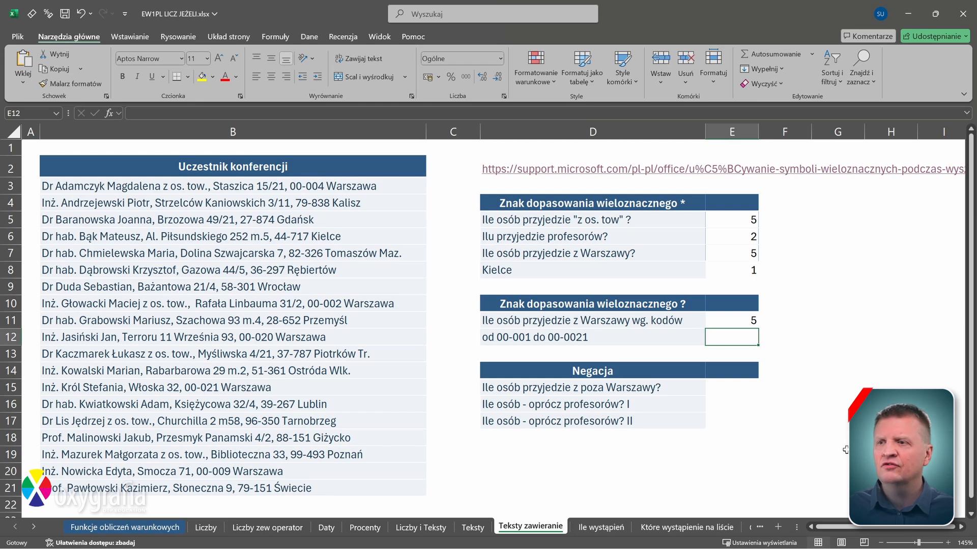
pyautogui.click(891, 471)
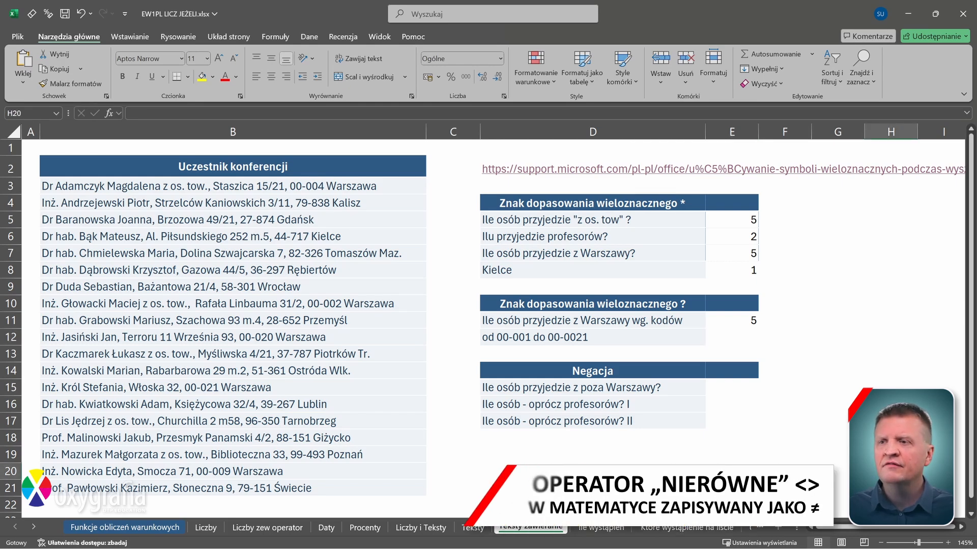
# Append the not-equal operator <> to the Negacja header in D14
pyautogui.click(650, 373)
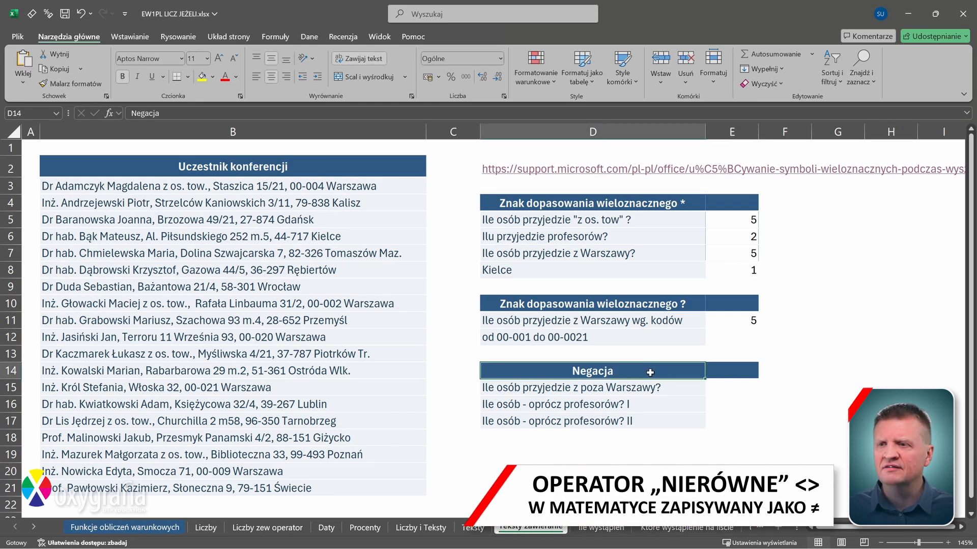
pyautogui.press('F2')
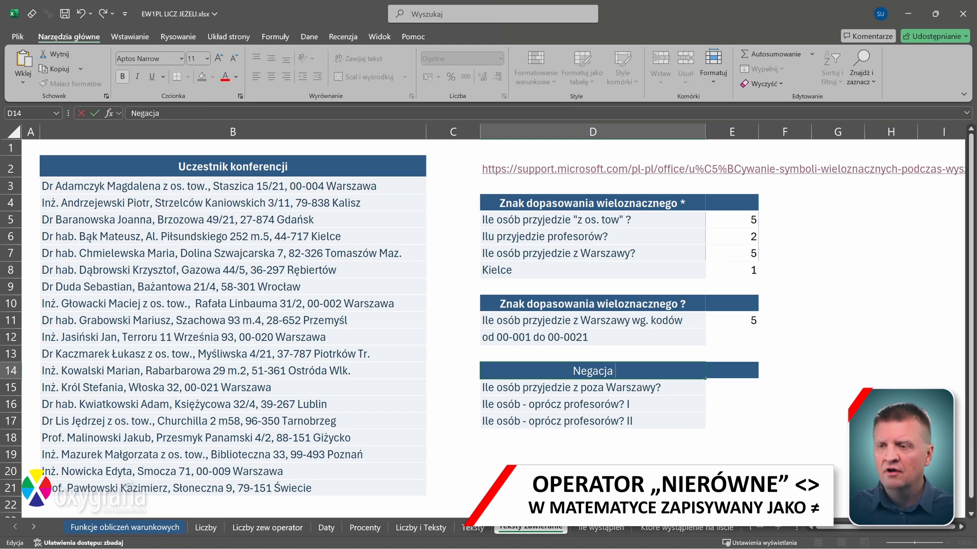
pyautogui.write('<>')
pyautogui.press('Return')
pyautogui.click(890, 438)
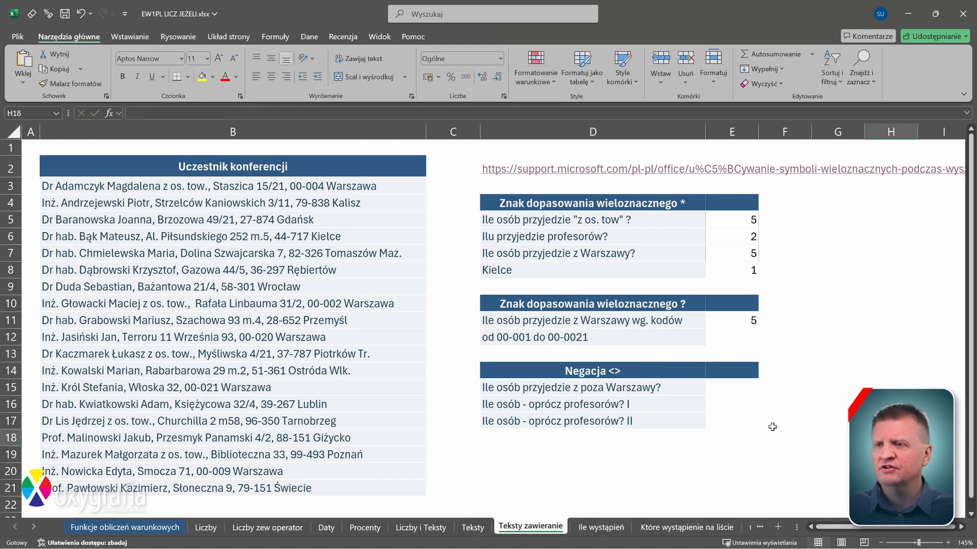
# Enter =LICZ.JEŻELI(B3:B21;"<>*warszawa*") in E15 to count the participants from outside Warsaw
pyautogui.click(736, 390)
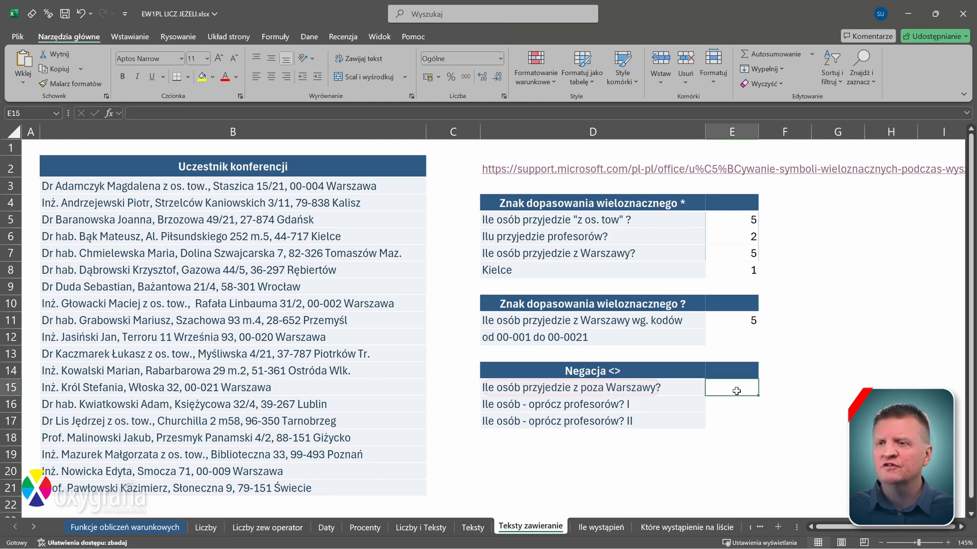
pyautogui.write('=licz.je')
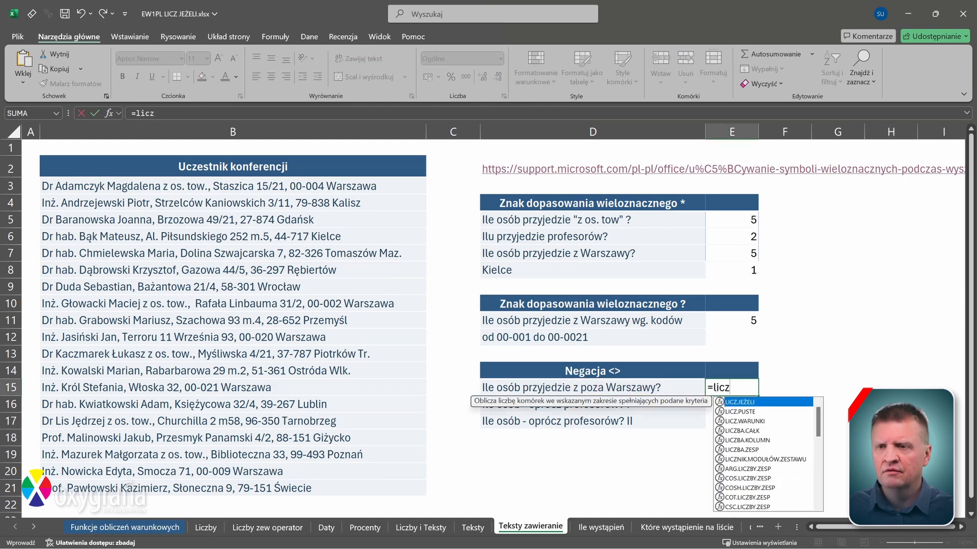
pyautogui.press('Tab')
pyautogui.click(394, 187)
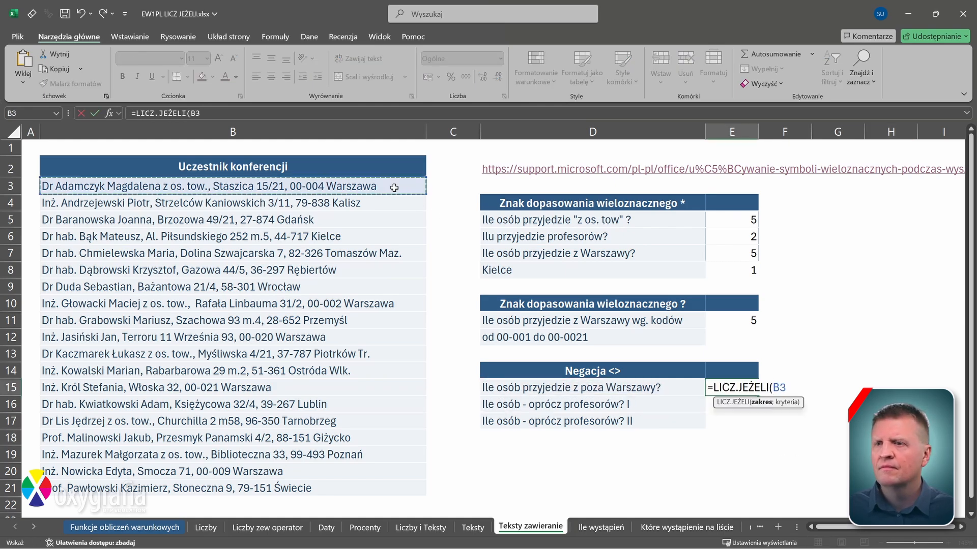
pyautogui.hotkey('ctrl', 'shift', 'Down')
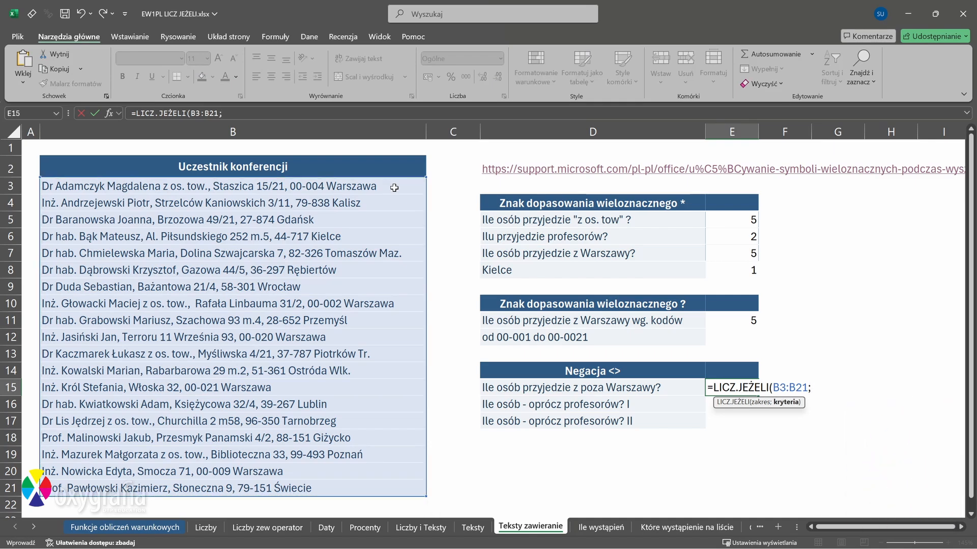
pyautogui.write(';"<>*warszawa*")')
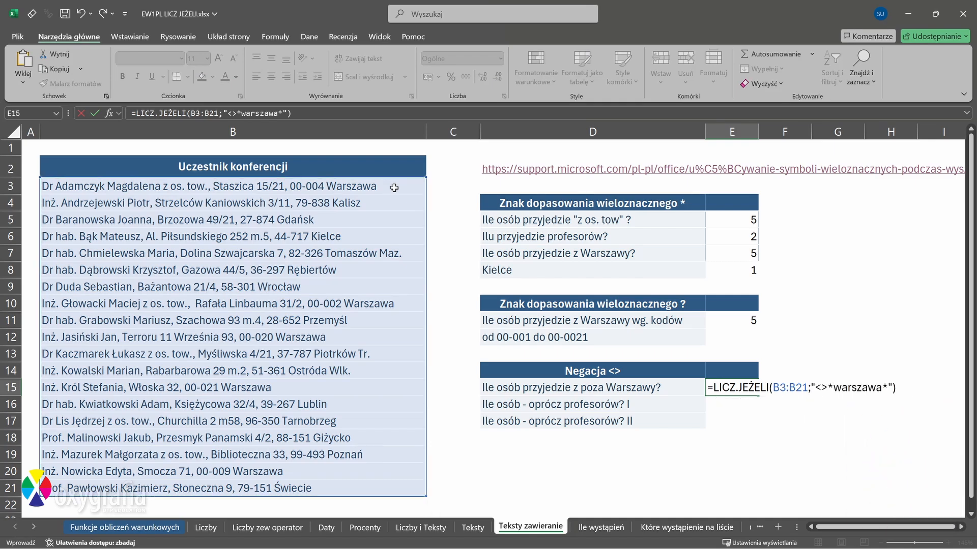
pyautogui.press('Return')
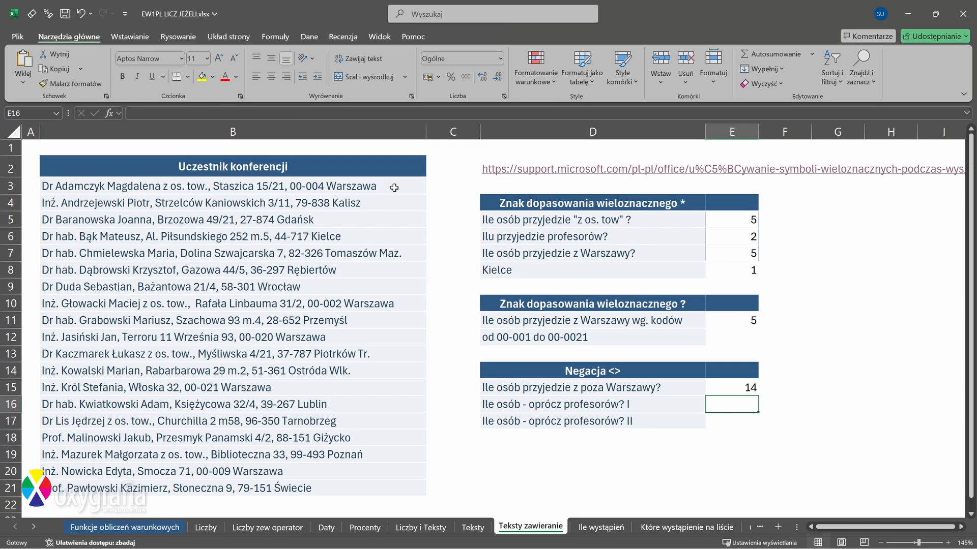
# Enter =ILE.NIEPUSTYCH(B3:B21) - LICZ.JEŻELI(B3:B21;"prof.*") in E16 to count all participants except professors
pyautogui.write('=')
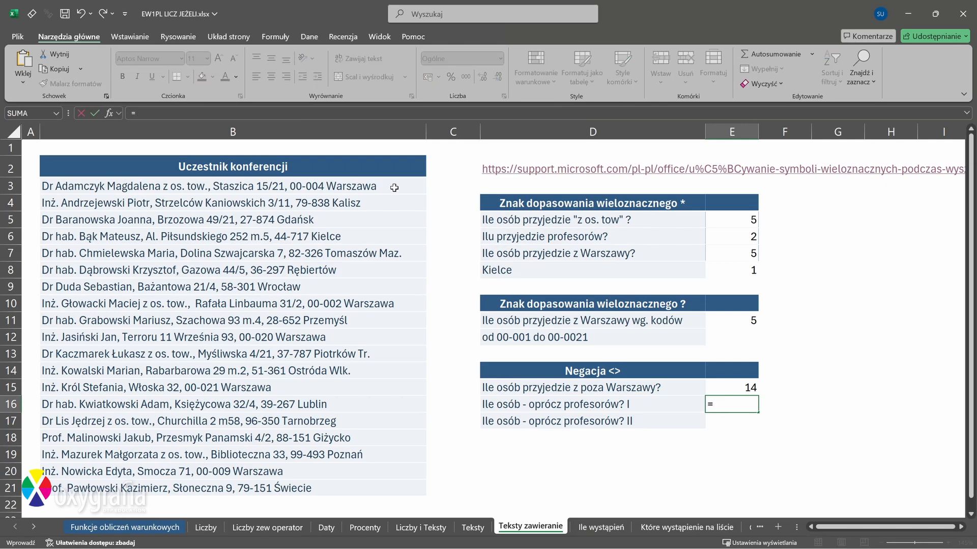
pyautogui.write('ile')
pyautogui.press('Tab')
pyautogui.click(327, 186)
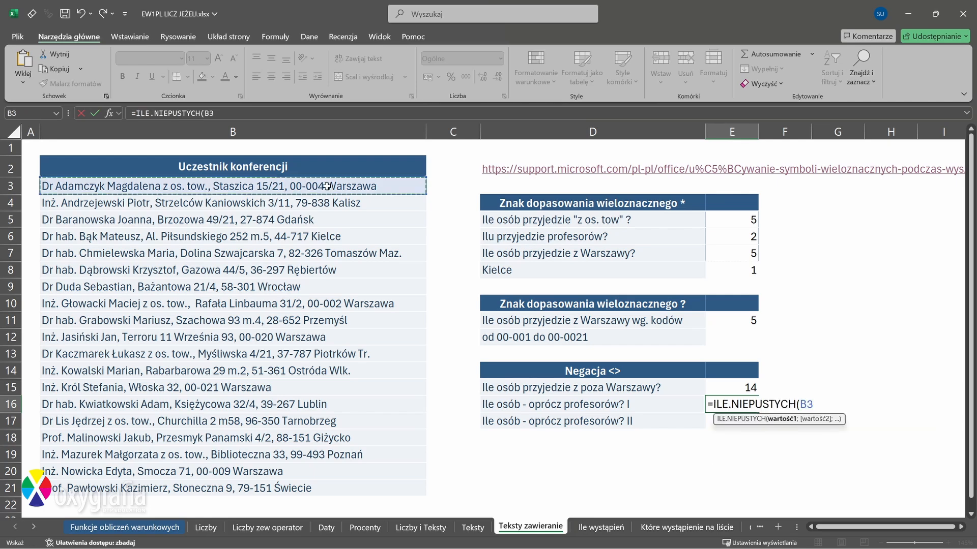
pyautogui.hotkey('ctrl', 'shift', 'Down')
pyautogui.write(') - licz')
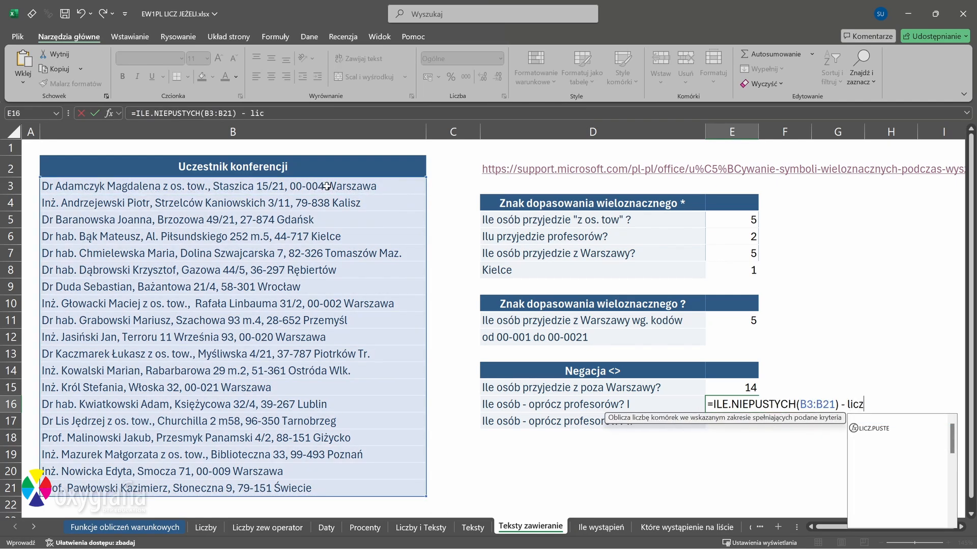
pyautogui.press('Tab')
pyautogui.click(242, 183)
pyautogui.hotkey('ctrl', 'shift', 'Down')
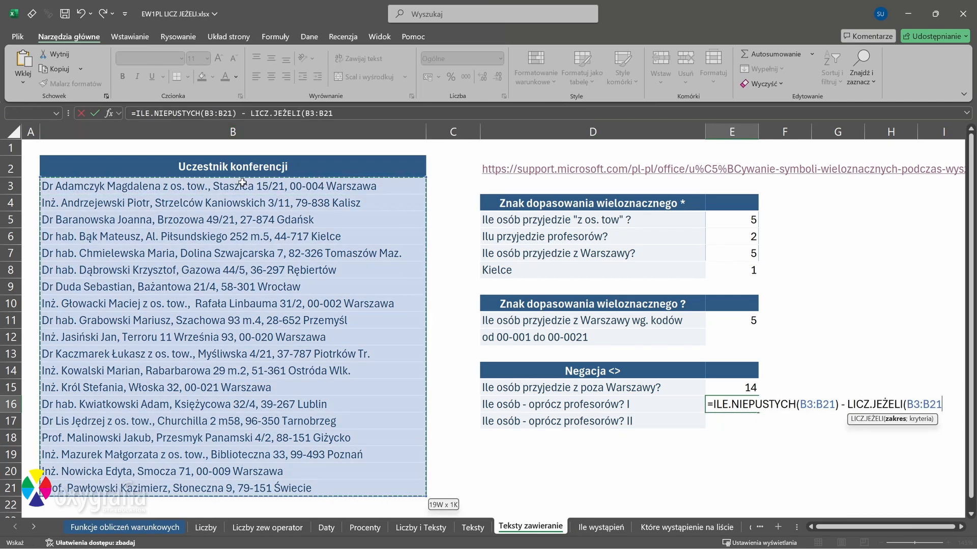
pyautogui.write(';"prof.*')
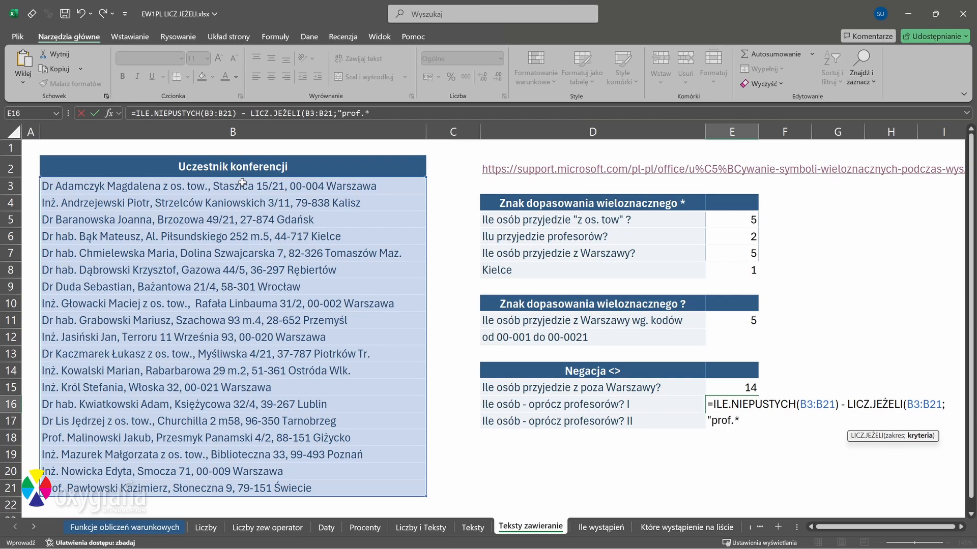
pyautogui.write('")')
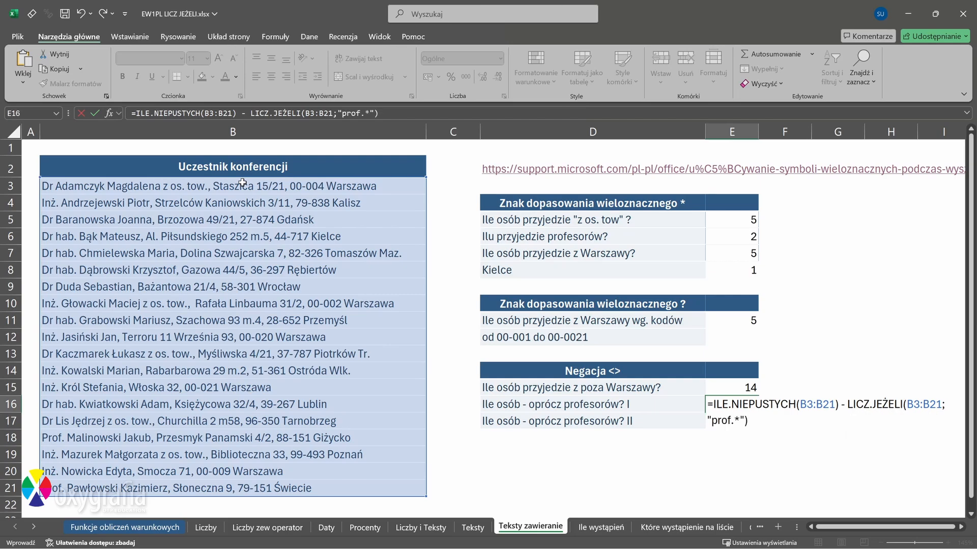
pyautogui.hscroll(3, 242, 182)
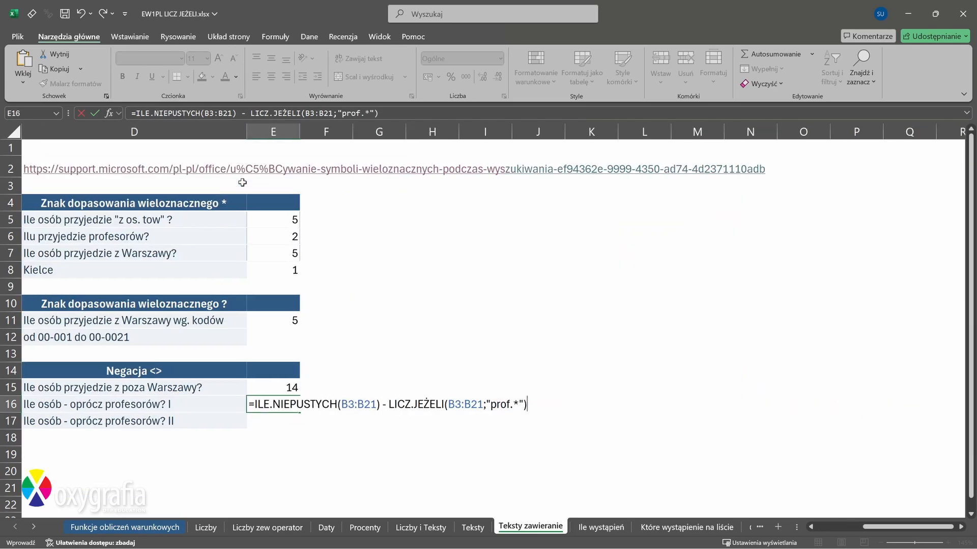
pyautogui.press('Return')
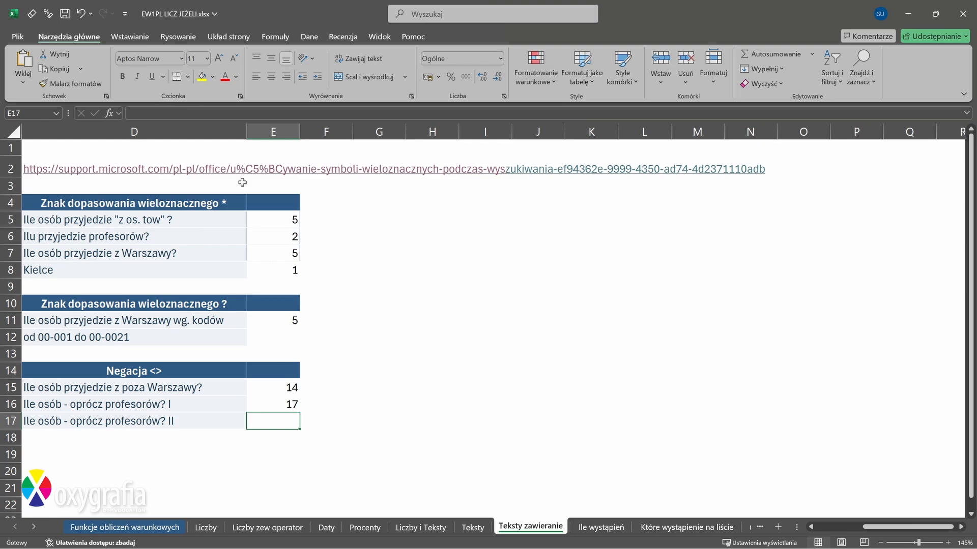
# Enter =LICZ.JEŻELI(B3:B21;"<>prof.*") in E17 to count the non-professors directly with a negated wildcard criterion
pyautogui.press('Up')
pyautogui.press('Down')
pyautogui.write('=licz')
pyautogui.press('Tab')
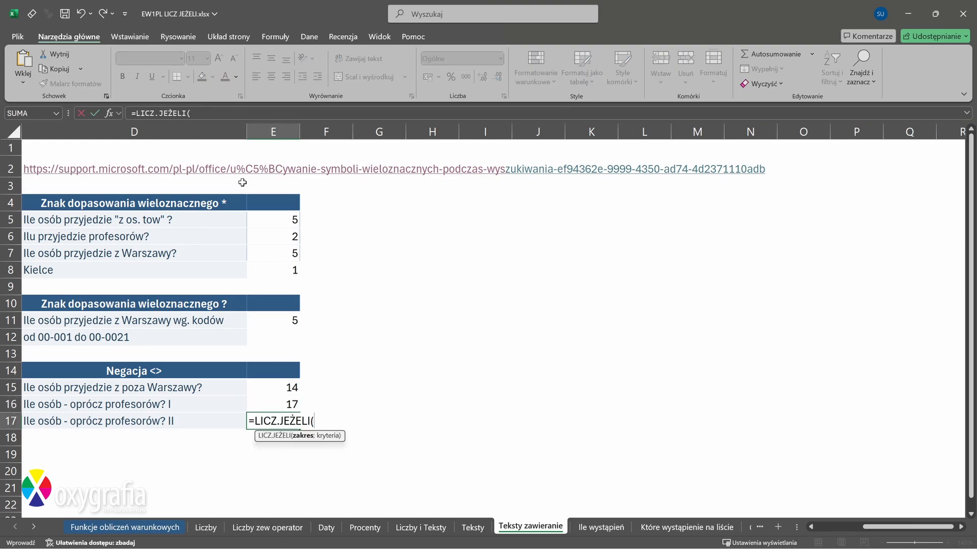
pyautogui.hscroll(-3, 242, 183)
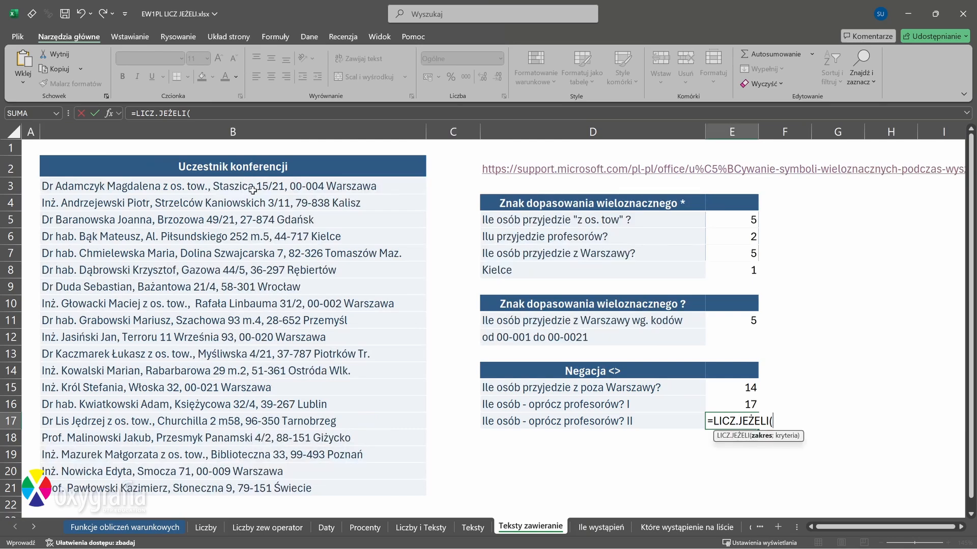
pyautogui.click(253, 191)
pyautogui.hotkey('ctrl', 'shift', 'Down')
pyautogui.write(';"')
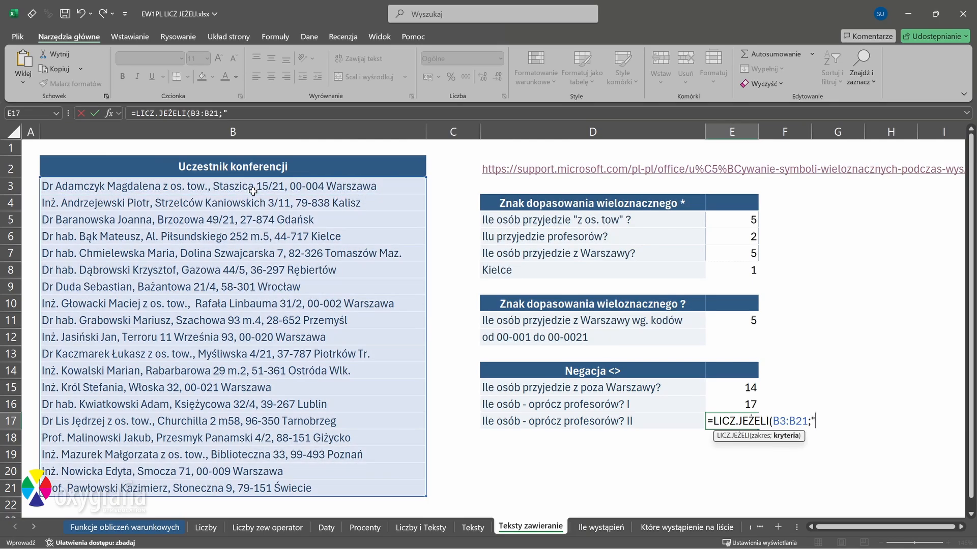
pyautogui.write('<>prof.*')
pyautogui.press('F2')
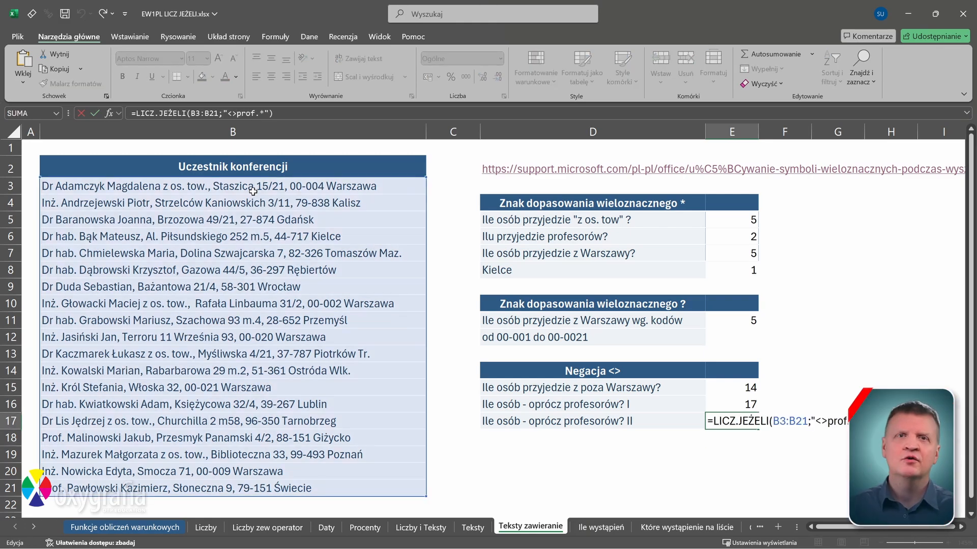
pyautogui.hotkey('ctrl', 'Return')
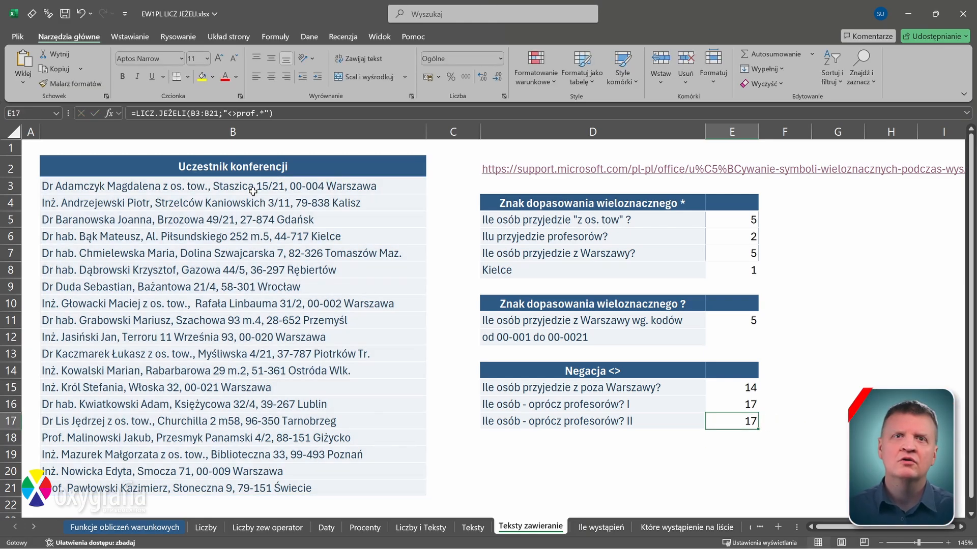